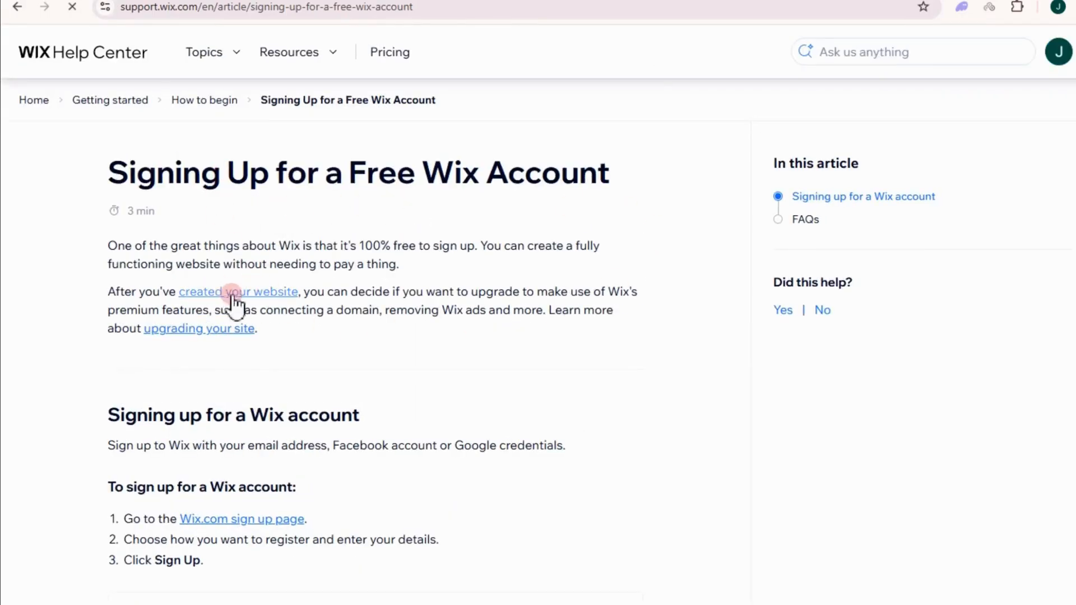
Step: Go to the Wix sign-up page, start a new site from the account's site list, and choose to create it on Wix Editor
click(227, 519)
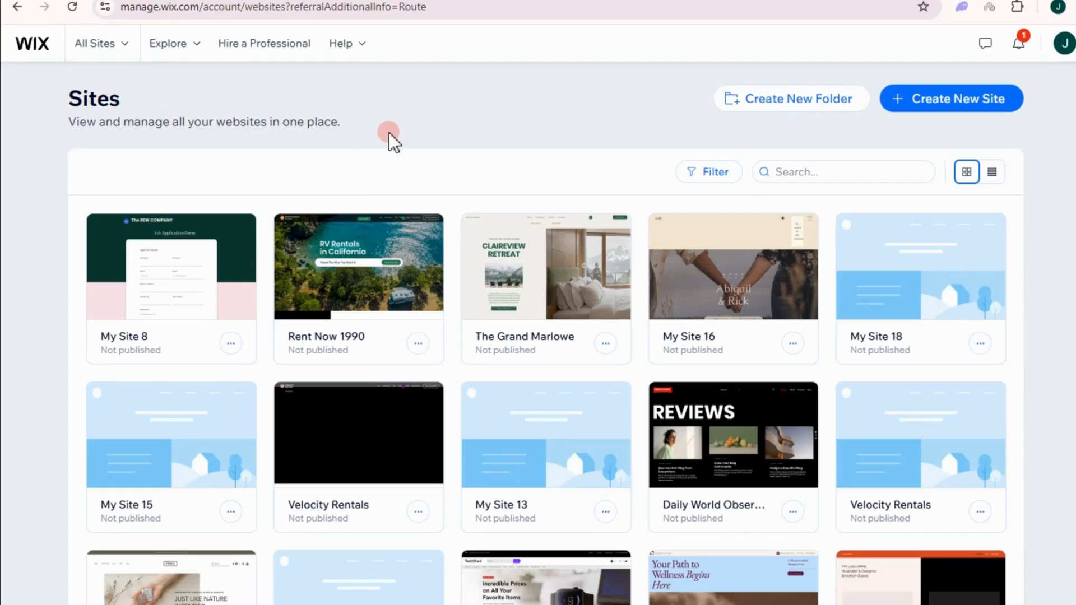
click(944, 105)
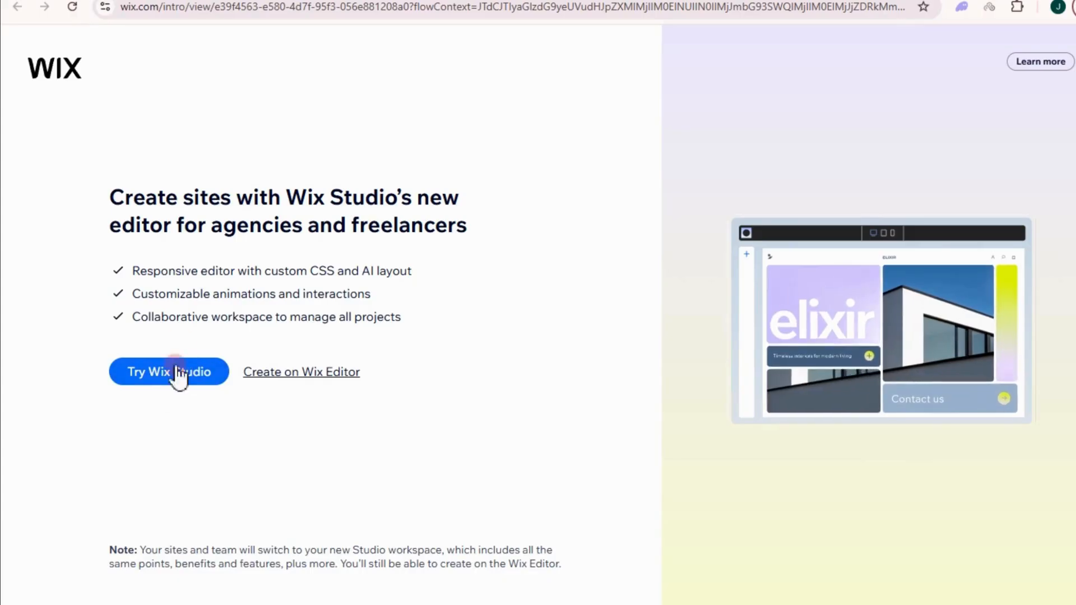
click(295, 371)
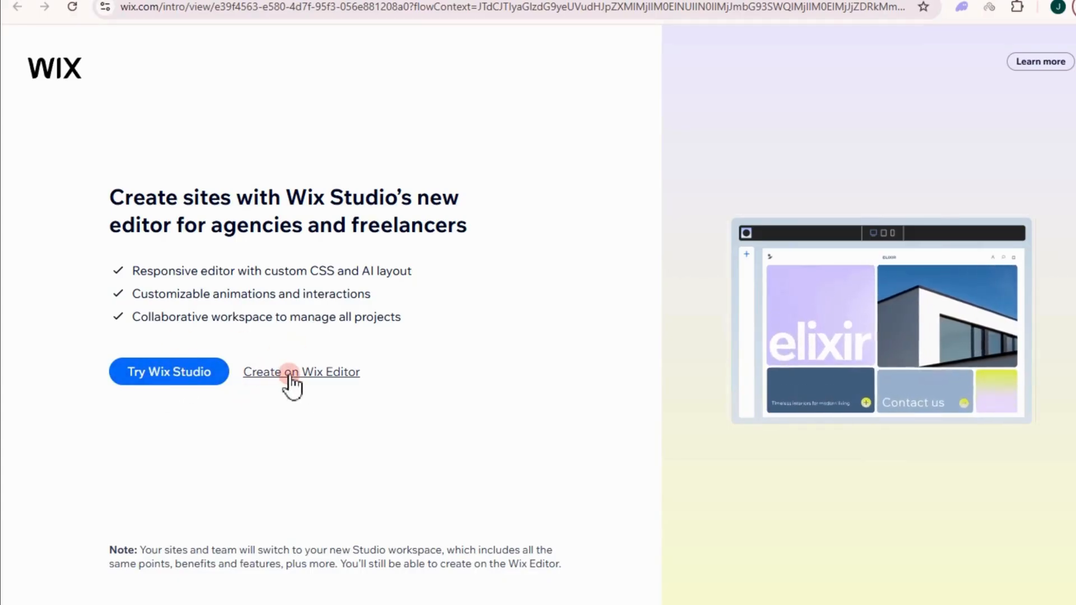
click(291, 373)
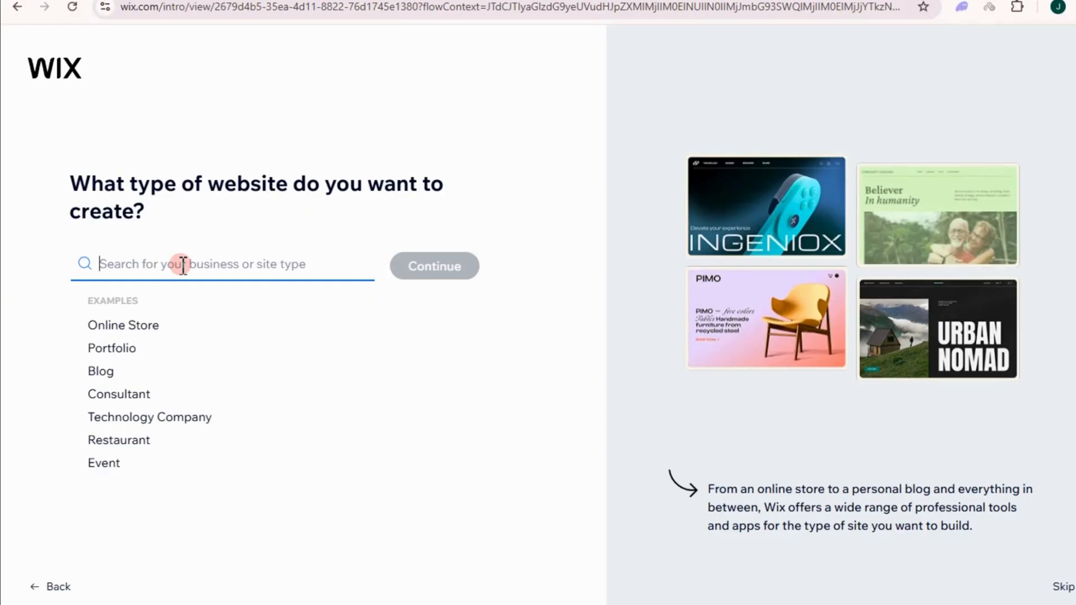
Step: Search for the taxi site type, choose Taxi Service as the kind of website, and continue
text(taxi booking)
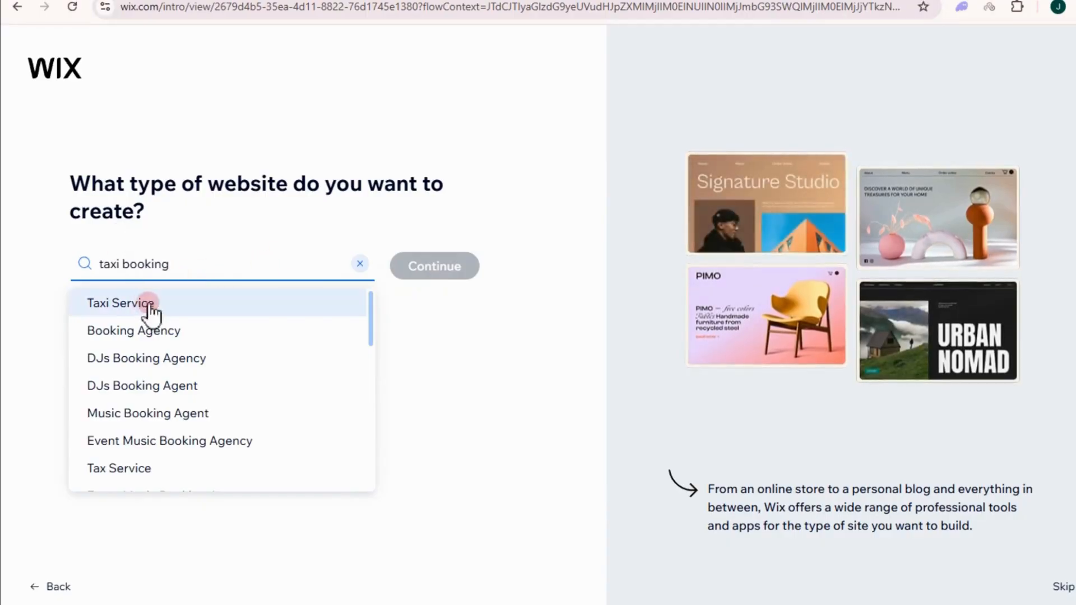
drag(121, 264, 243, 263)
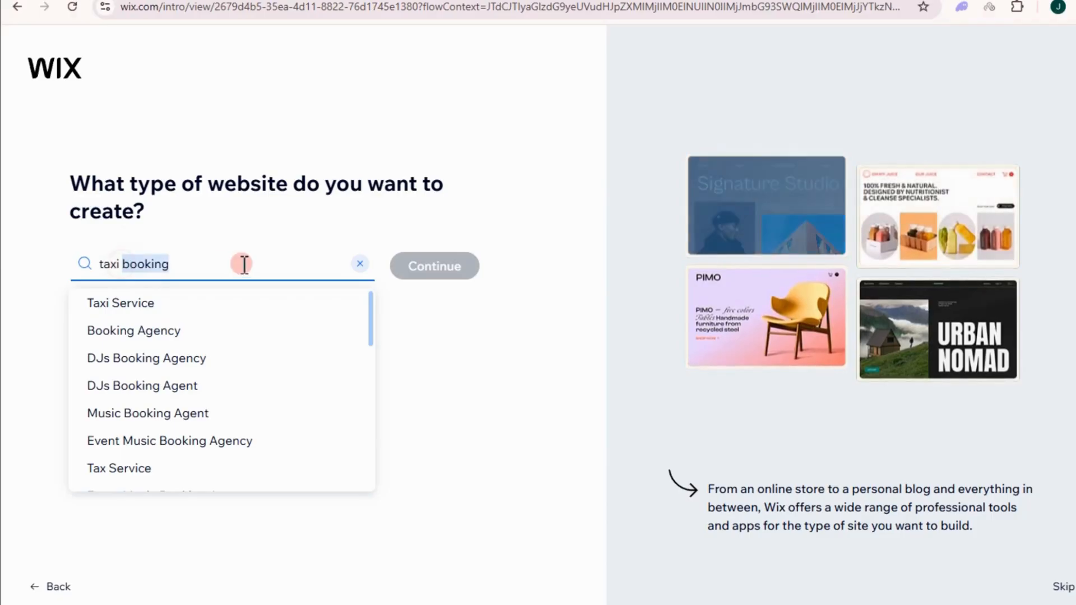
key(BackSpace)
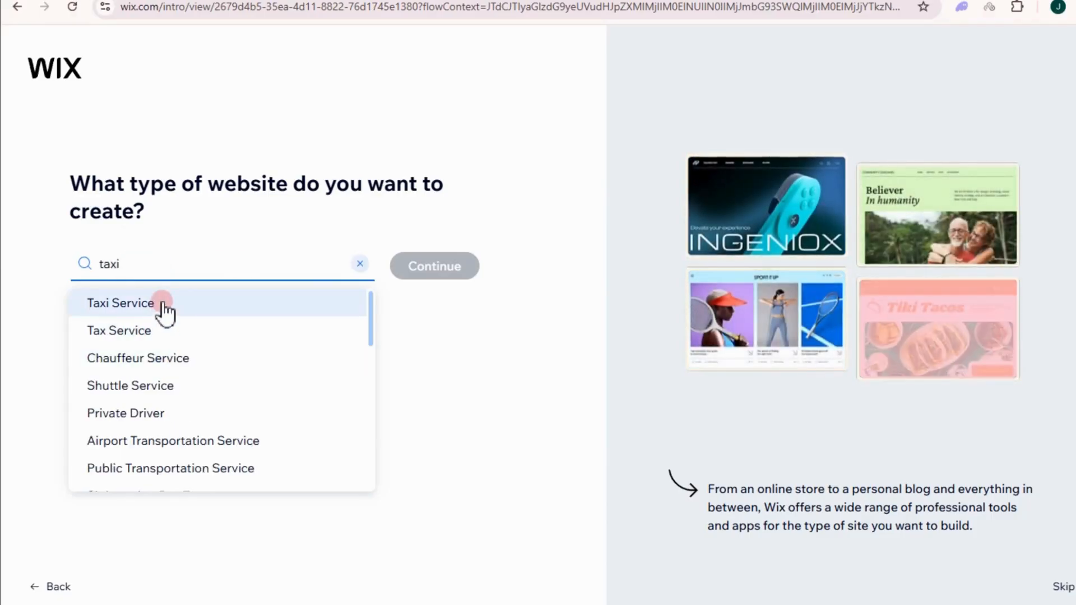
click(163, 303)
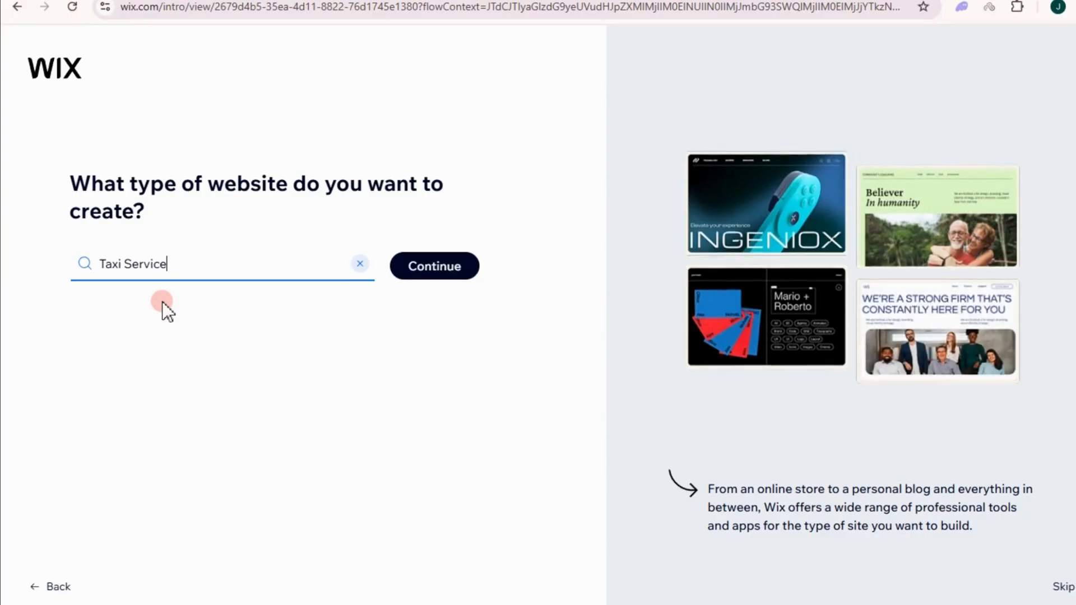
click(436, 269)
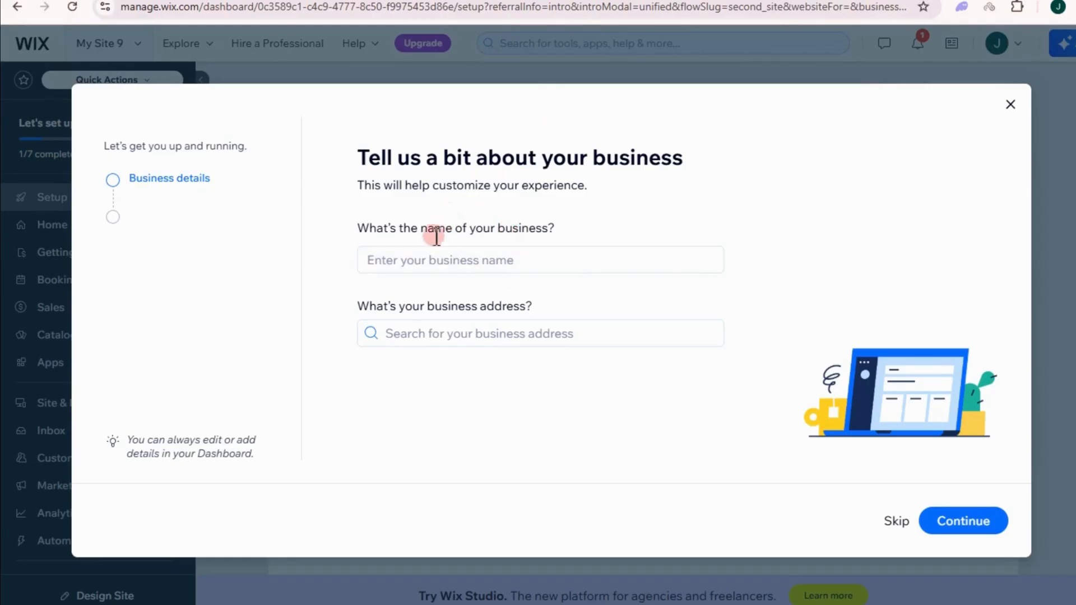
Step: Enter "UrbanMove Taxi-By AD" as the business name and Hong Kong as the business address, and continue
click(427, 252)
text(UrbanMove Taxi-By AD)
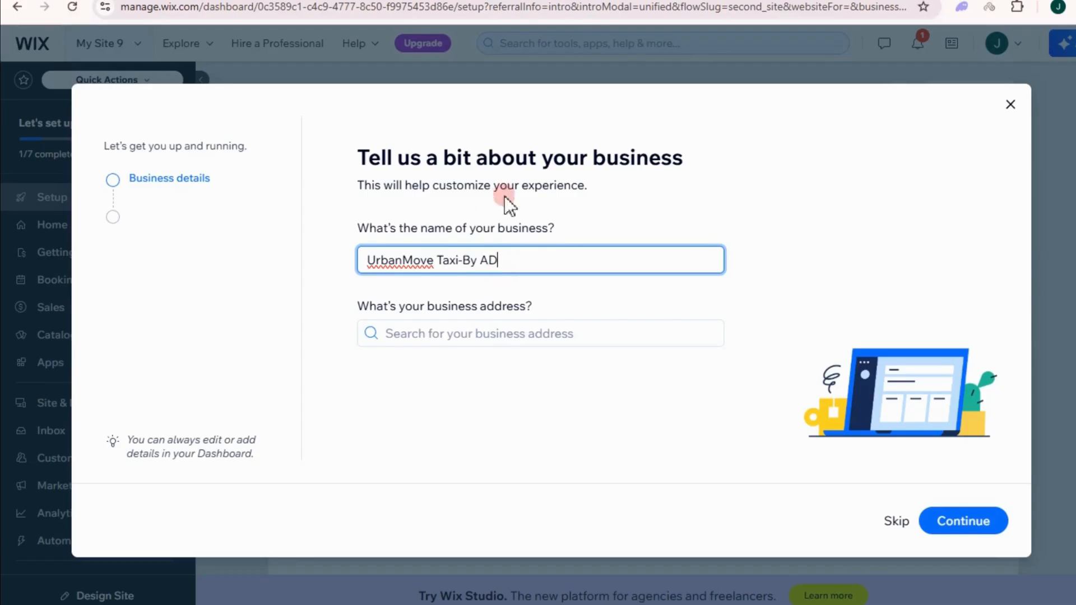
click(535, 328)
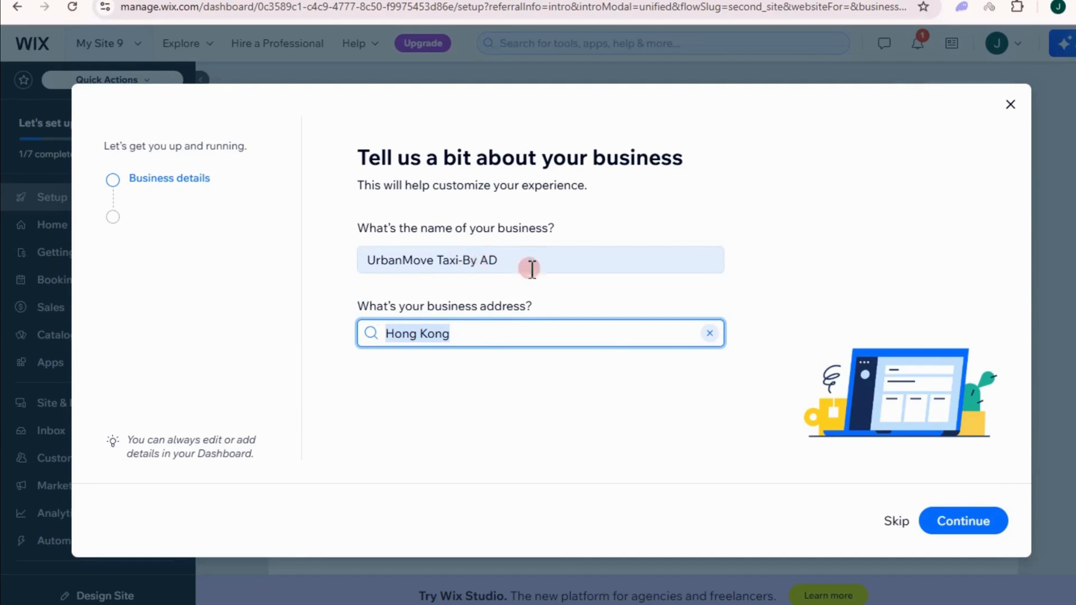
click(974, 527)
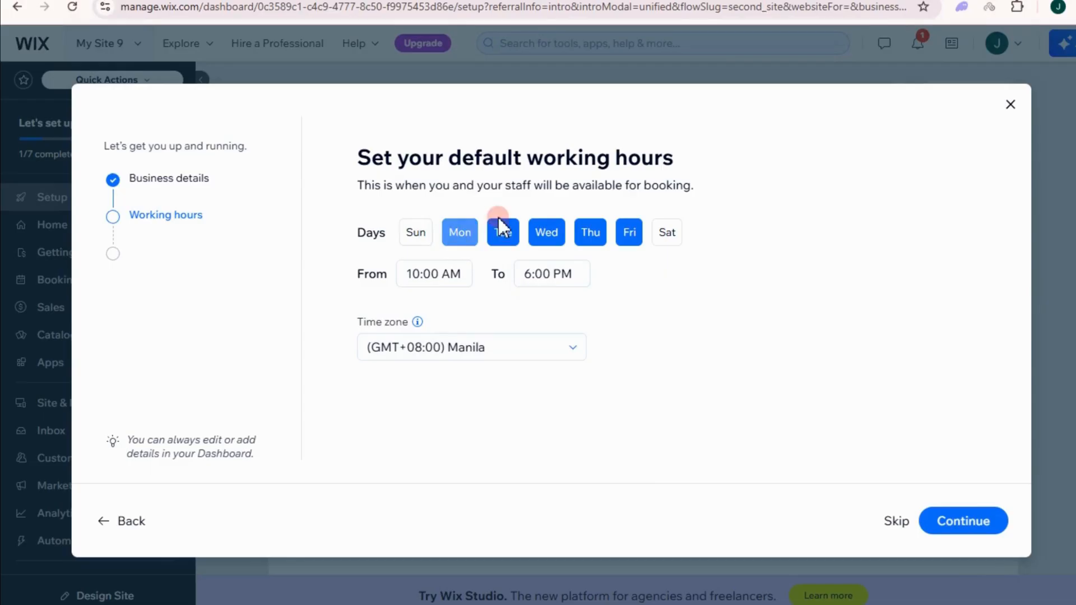
Step: Add Saturday to the working days and set the default working hours from 8:00 AM to 7:00 PM
click(666, 232)
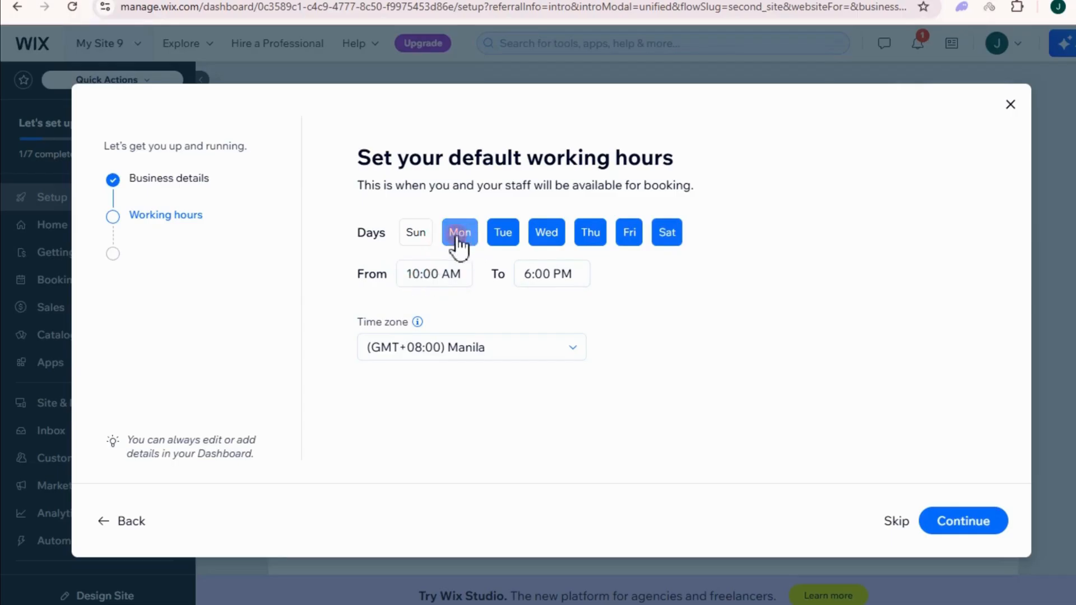
click(422, 275)
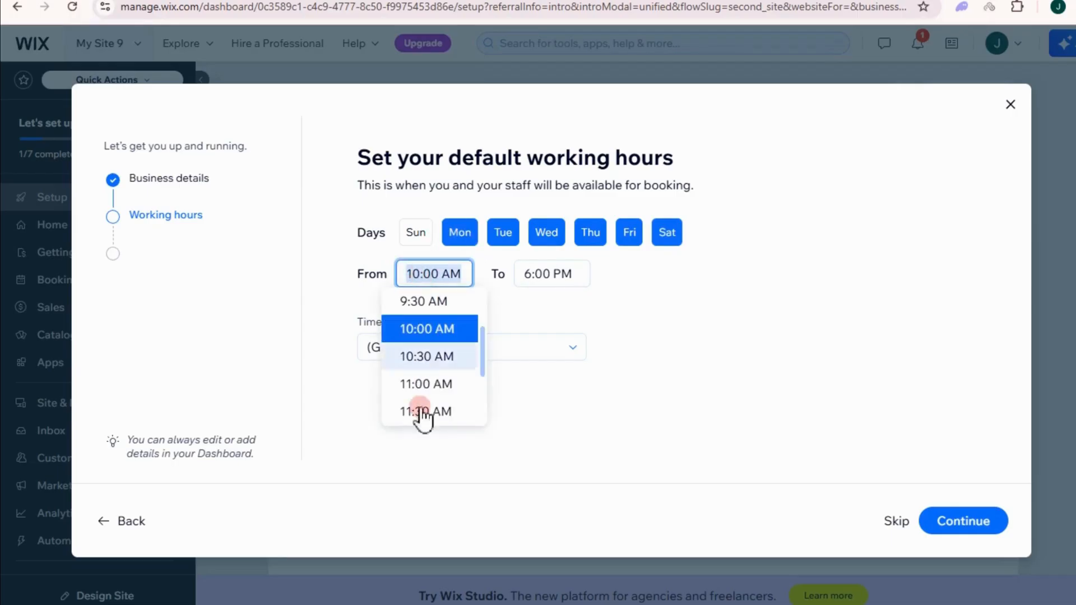
scroll(424, 360, up, 5)
scroll(433, 379, down, 3)
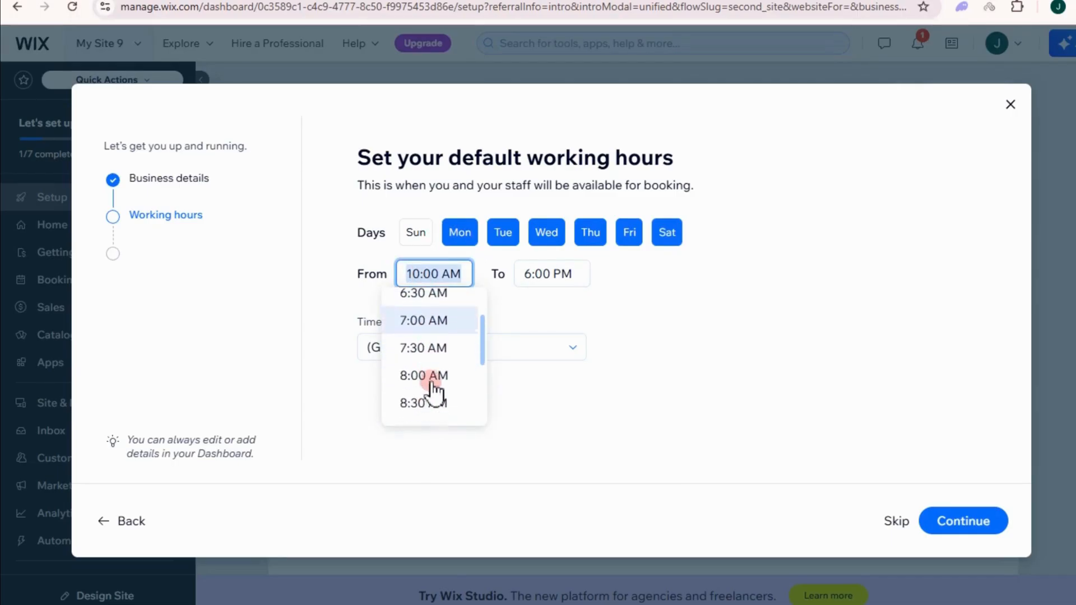
click(435, 373)
click(535, 281)
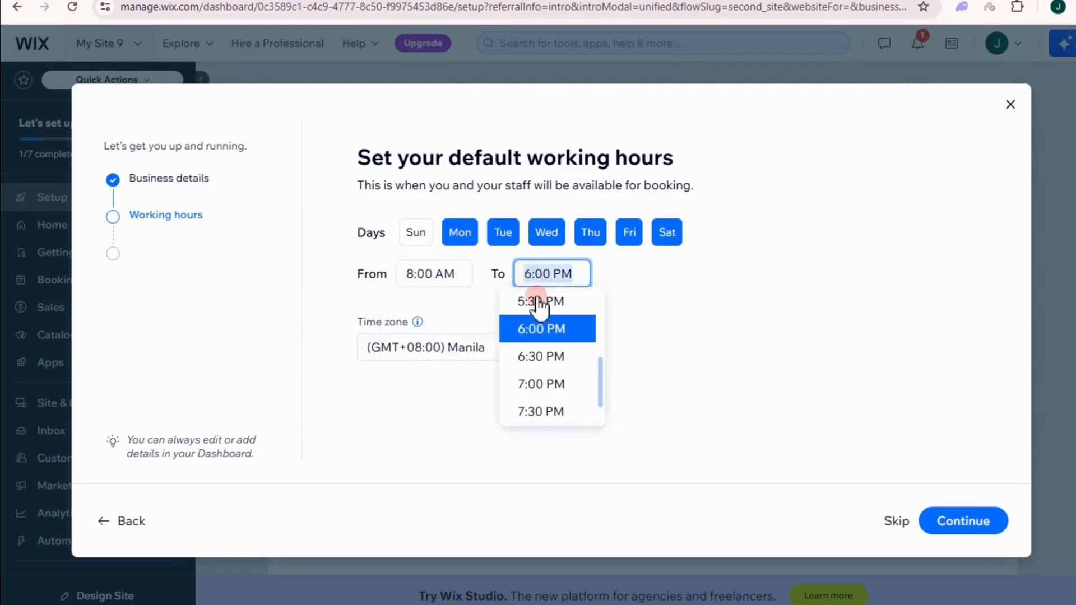
click(539, 384)
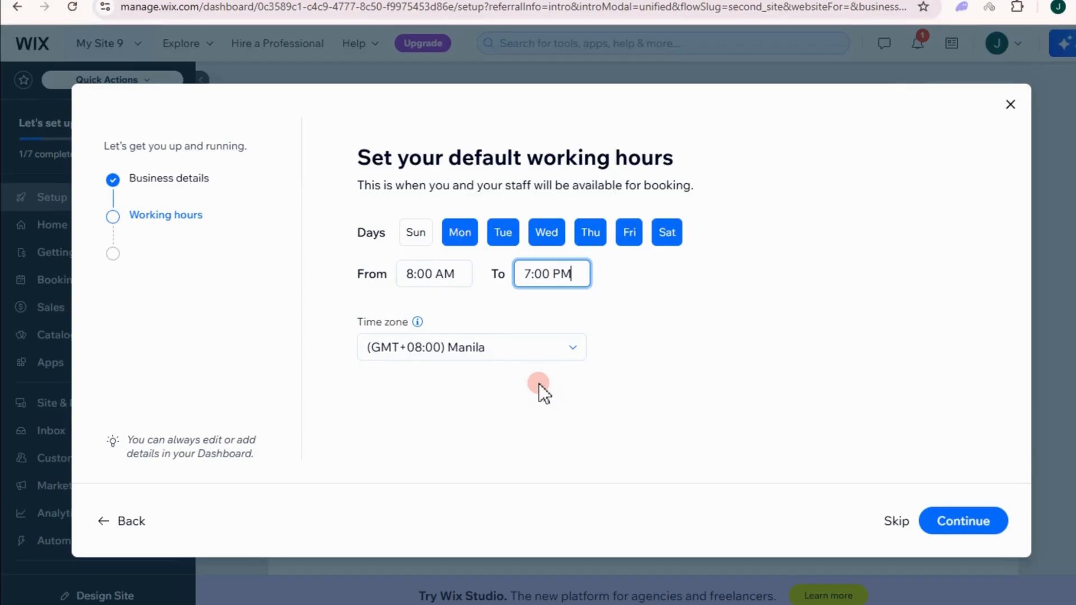
Step: Set the time zone to (GMT+08:00) Hong Kong and continue to the services setup
click(529, 346)
scroll(504, 443, down, 2)
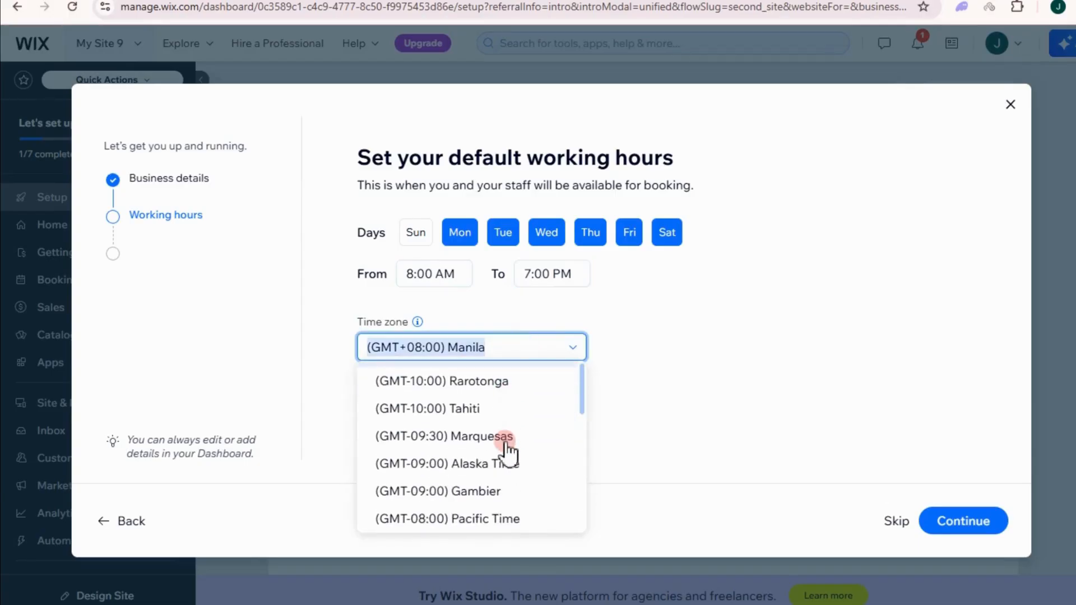
text(h)
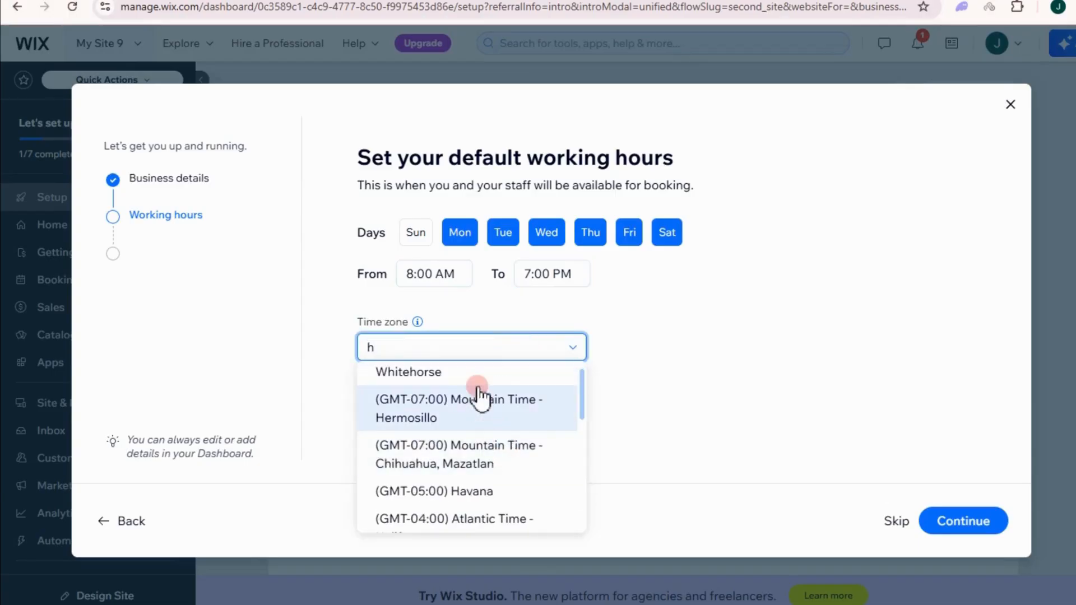
text(on)
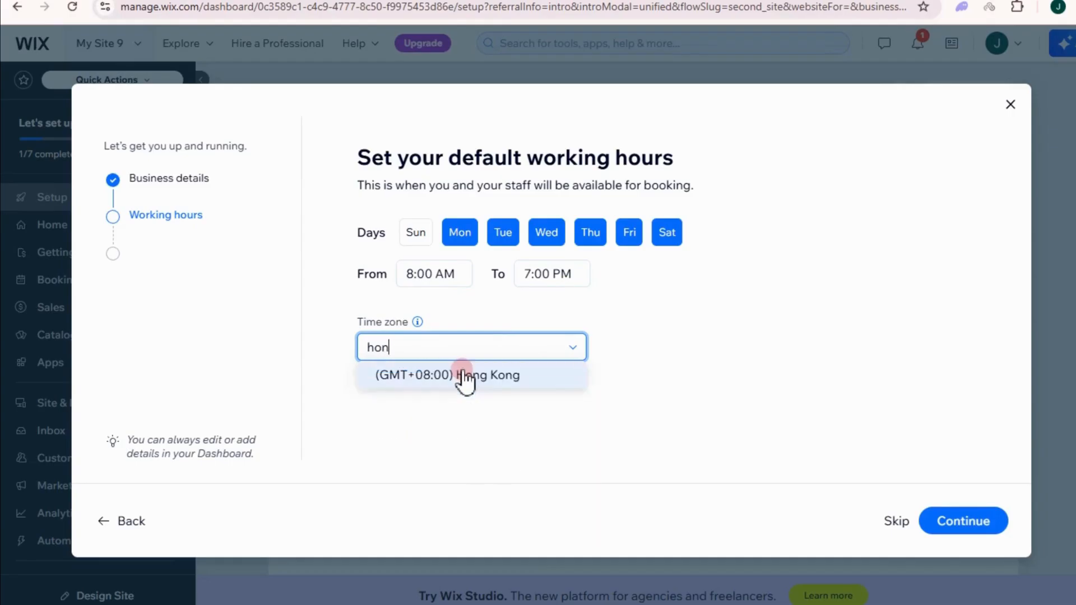
click(489, 376)
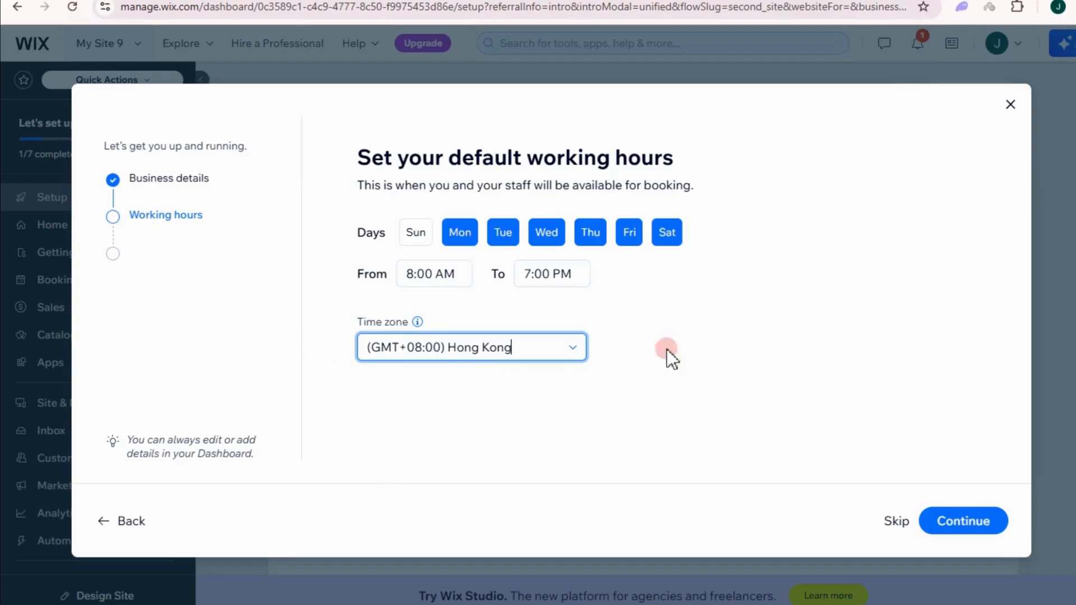
click(974, 523)
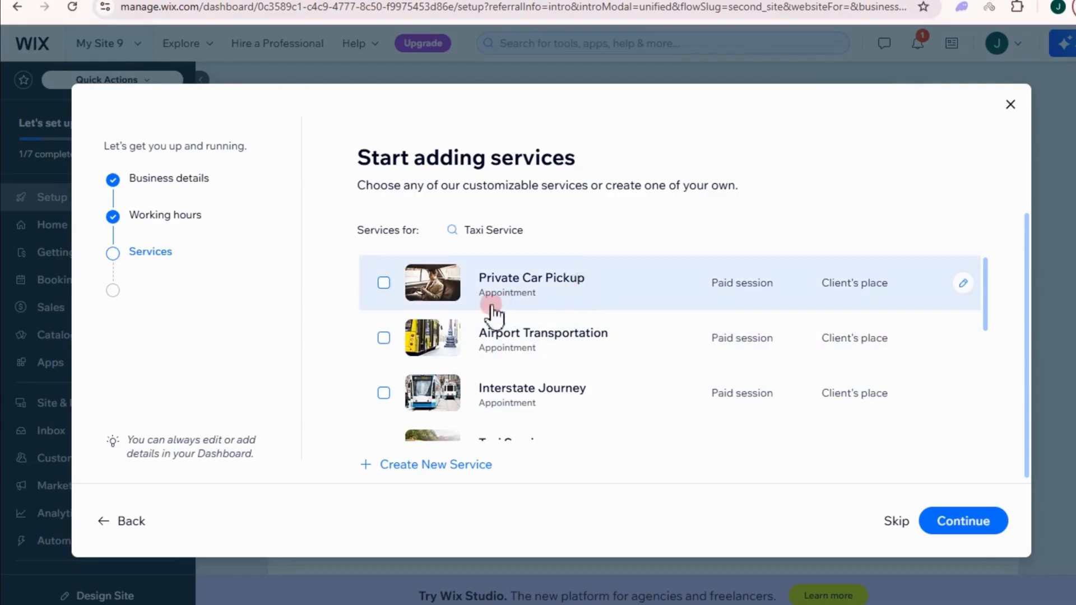
Step: Add the Private Car Pickup service and save it as a Class with a free session and Online location
click(383, 282)
click(739, 286)
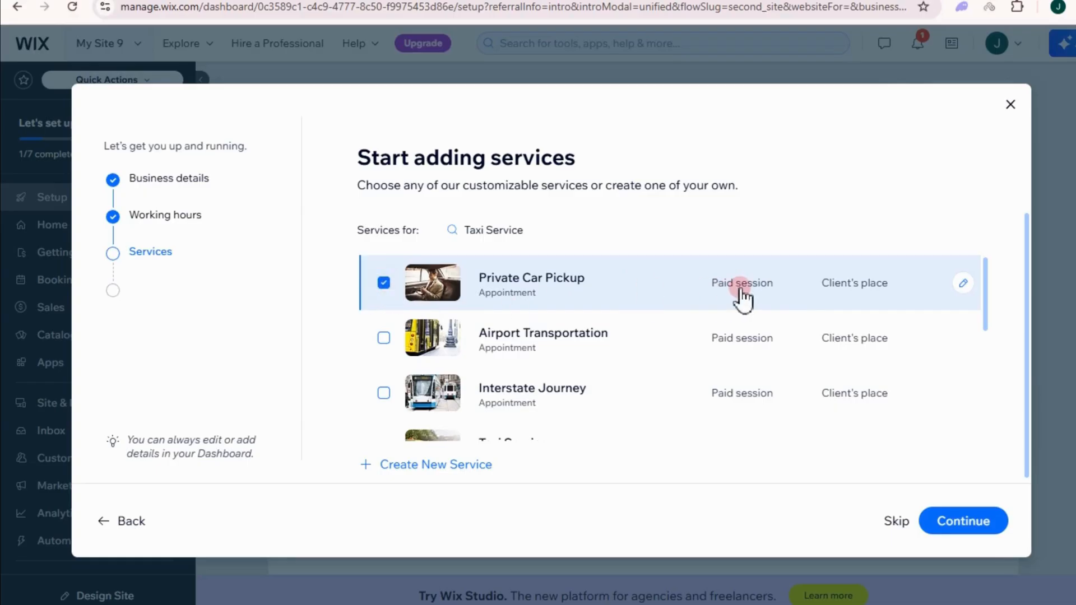
click(962, 283)
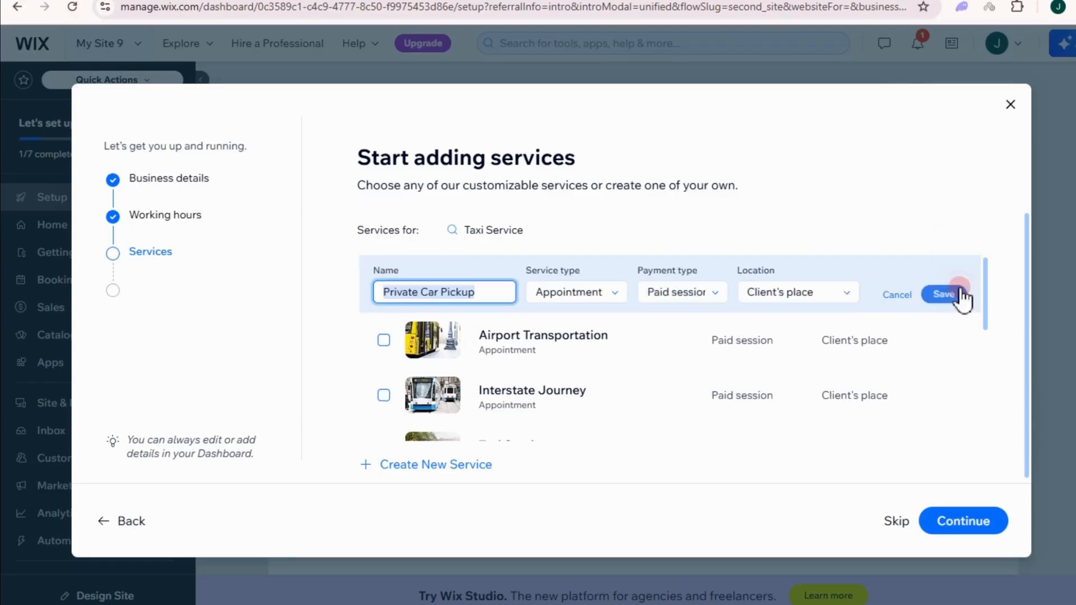
click(569, 294)
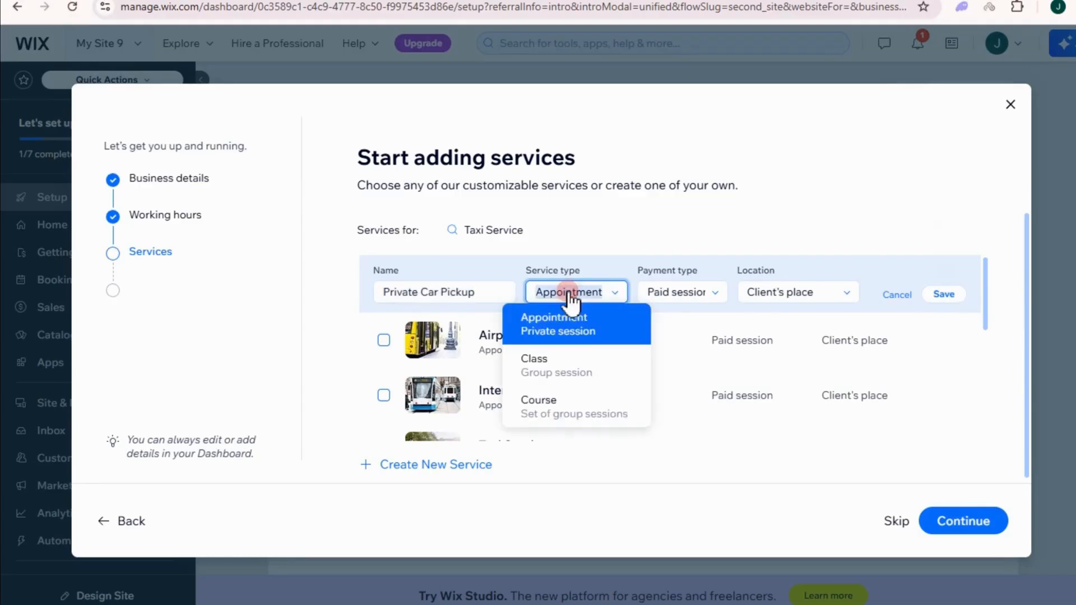
click(569, 364)
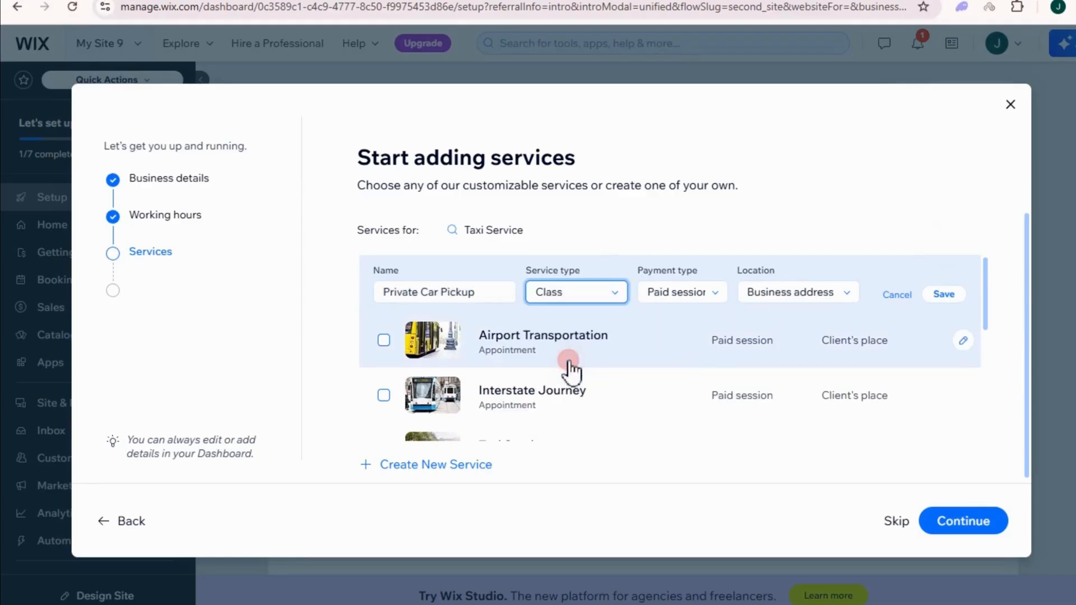
click(676, 297)
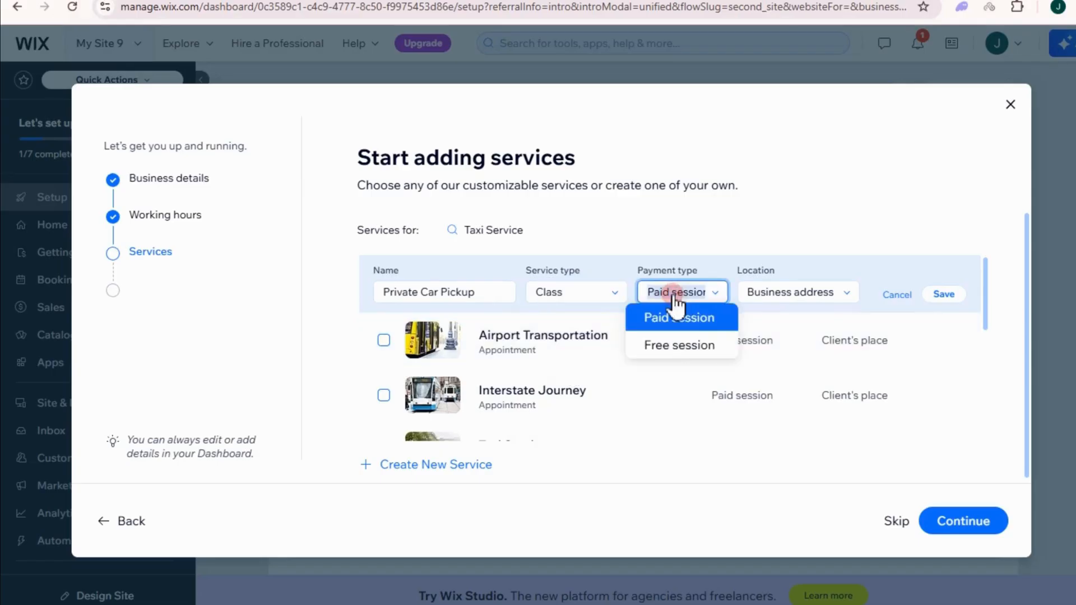
click(695, 344)
click(812, 296)
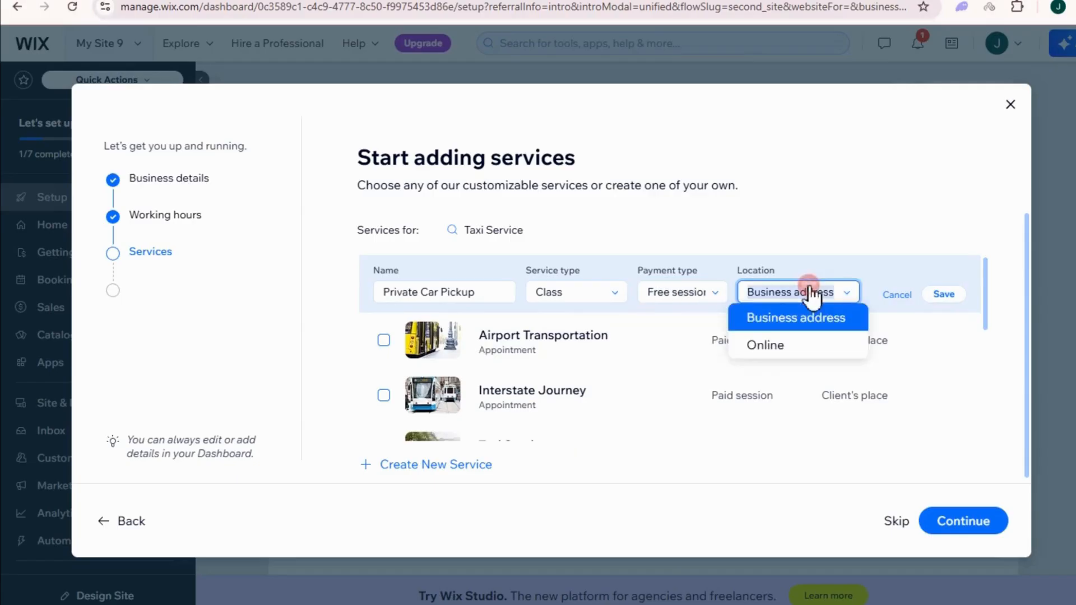
click(791, 352)
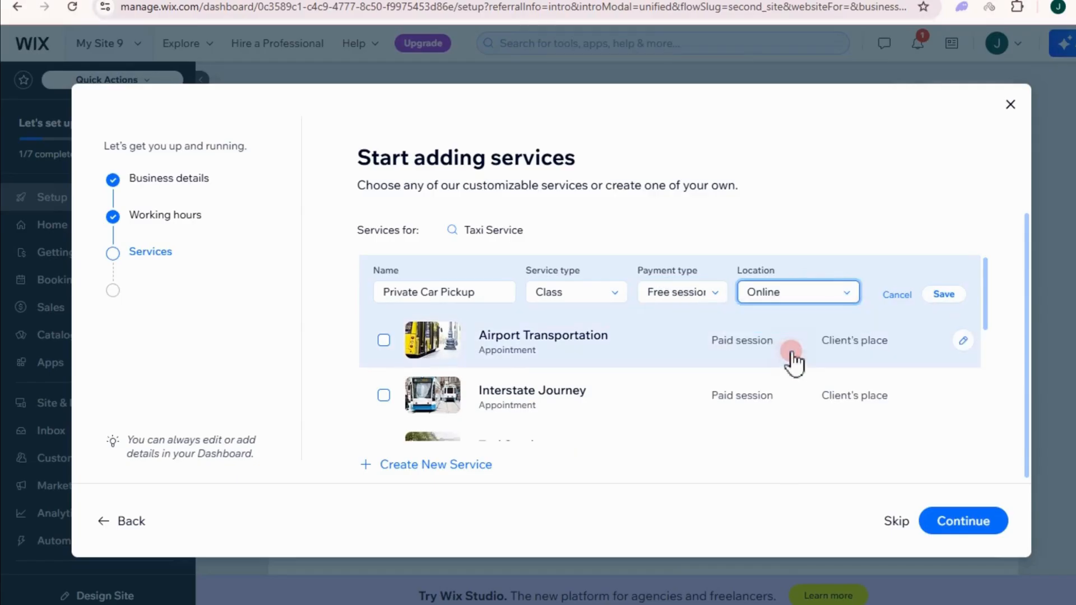
click(927, 300)
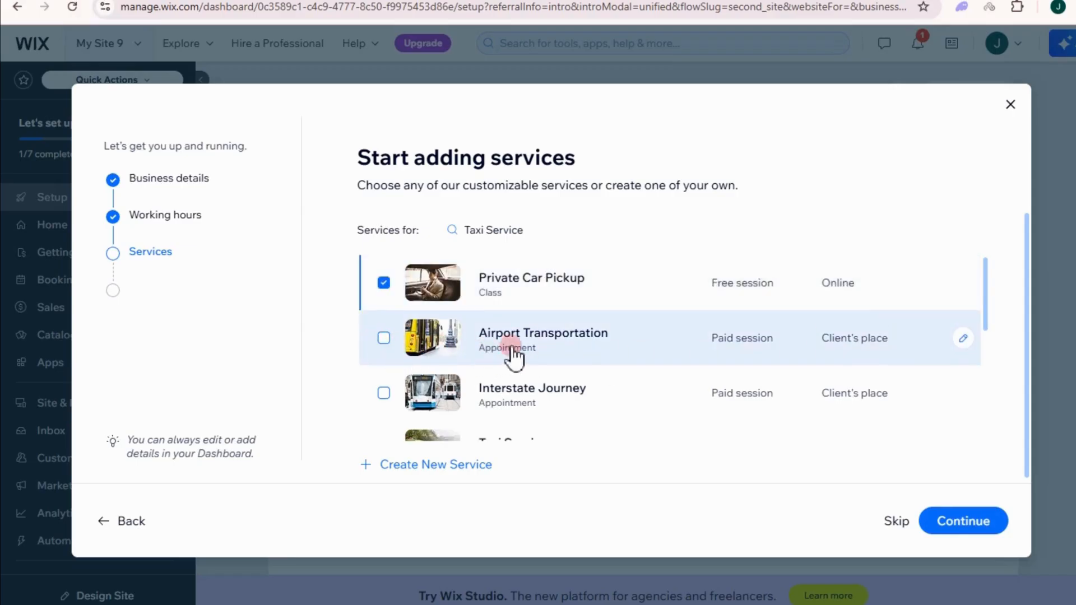
Step: Add the Airport Transportation, Taxi Service and One Way Ride services with their default settings
click(753, 339)
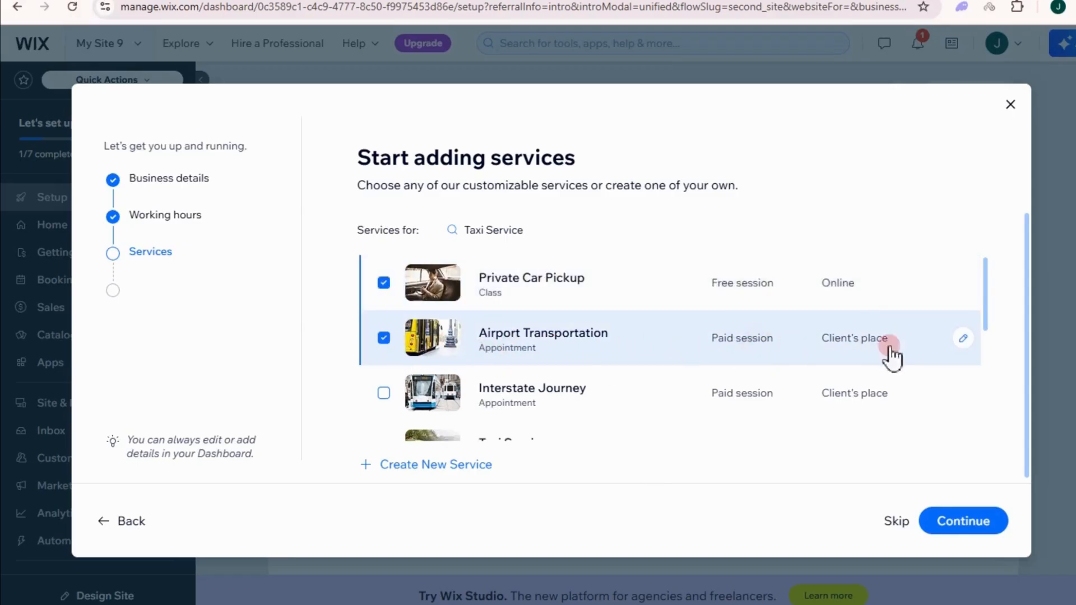
click(963, 339)
click(938, 350)
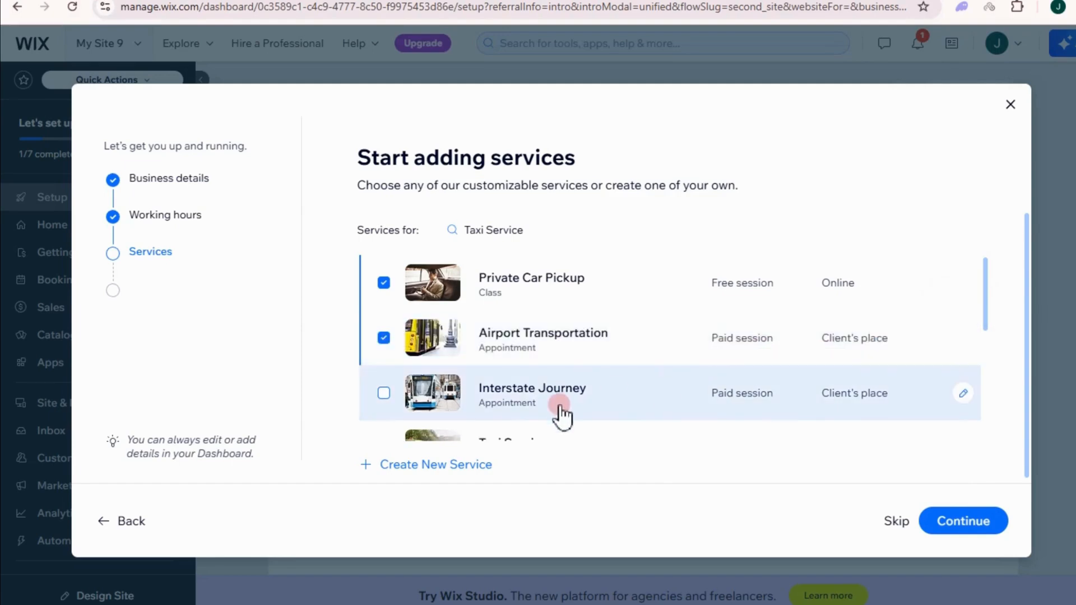
scroll(454, 378, down, 2)
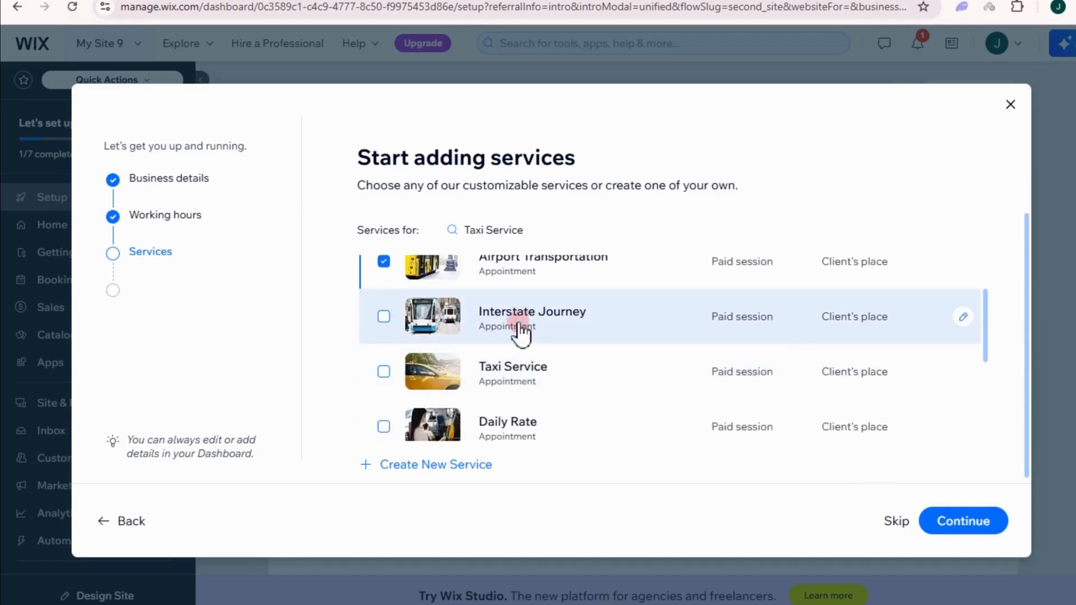
scroll(524, 392, down, 2)
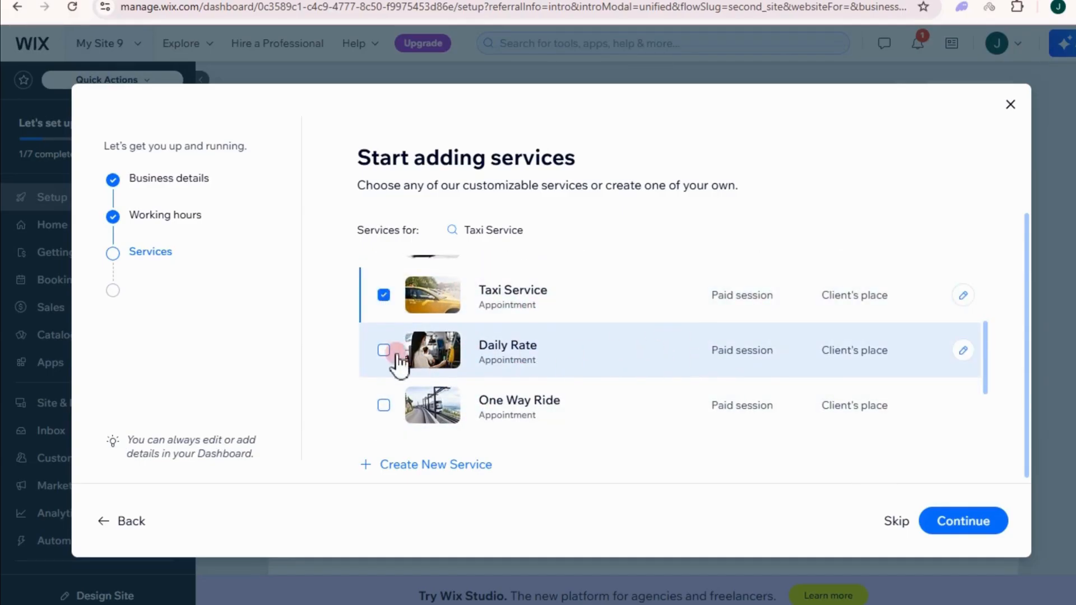
scroll(524, 384, down, 2)
click(383, 329)
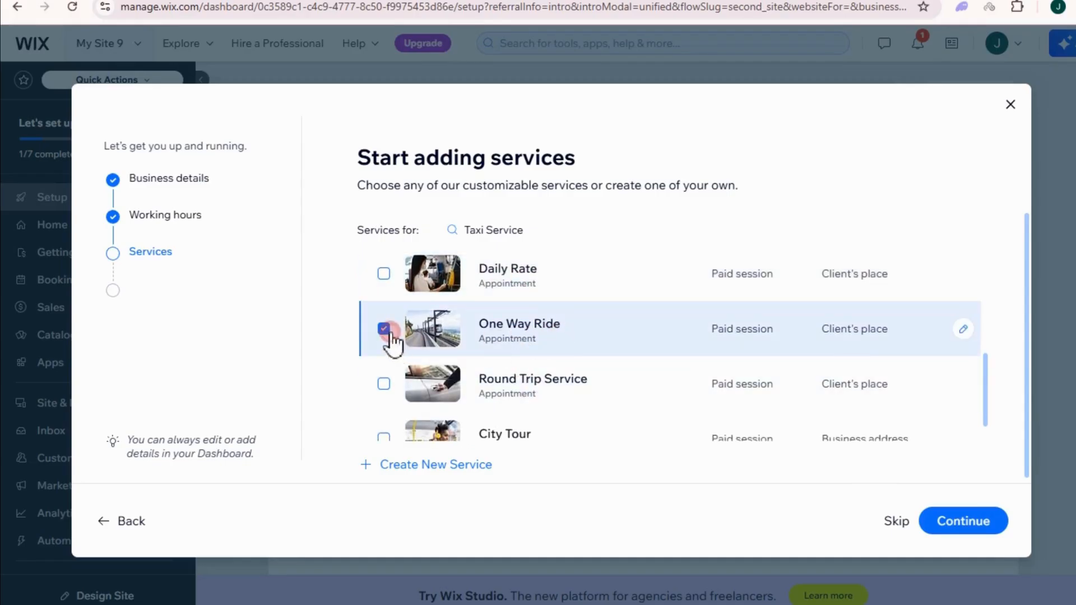
Step: Add the Round Trip Service and City Tour services with their default settings
click(392, 385)
scroll(395, 381, down, 1)
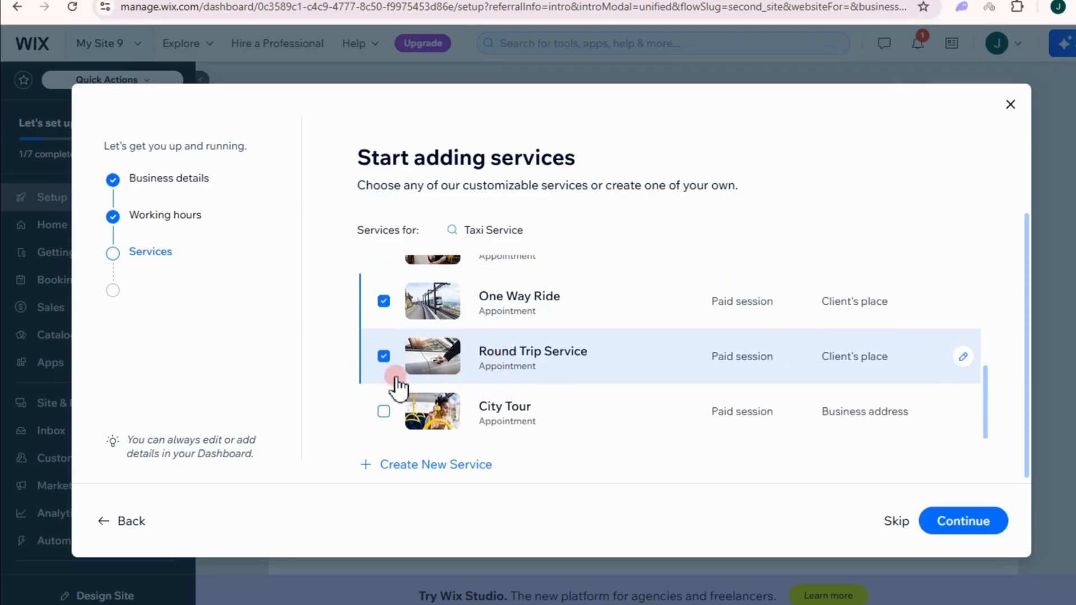
click(401, 410)
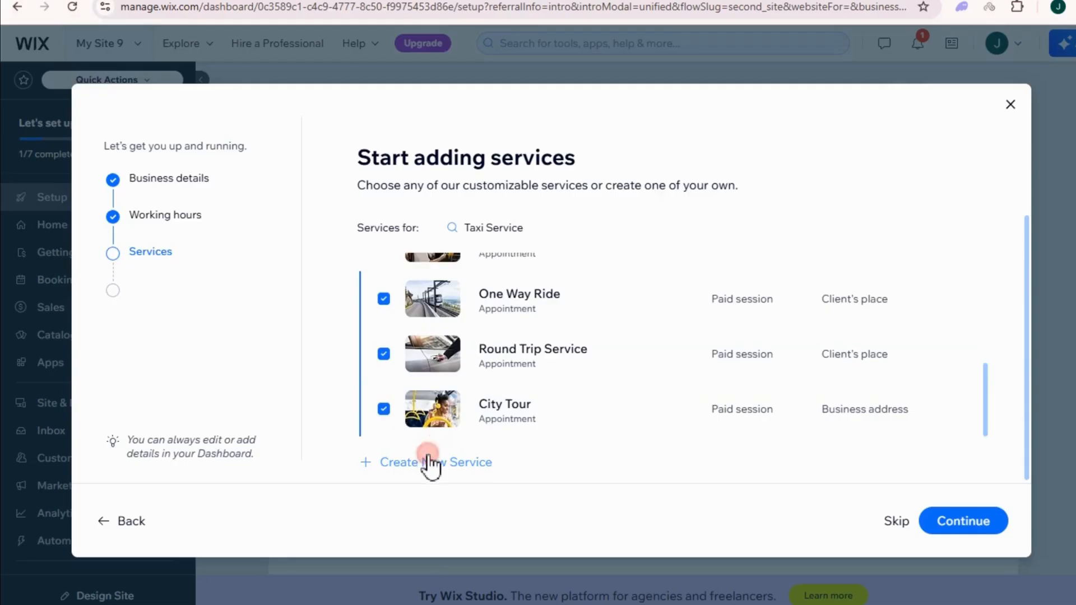
Step: Create a new service named Hourly Rentals as an Appointment with a paid session at the Client's place, and save it
click(425, 463)
text(Hourly Rentals)
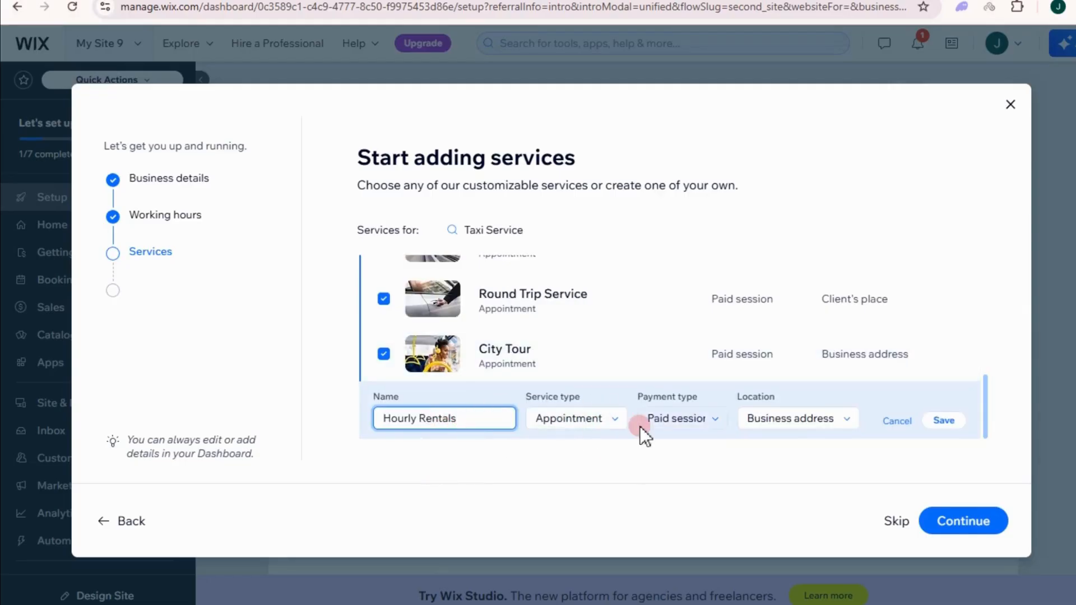
click(831, 425)
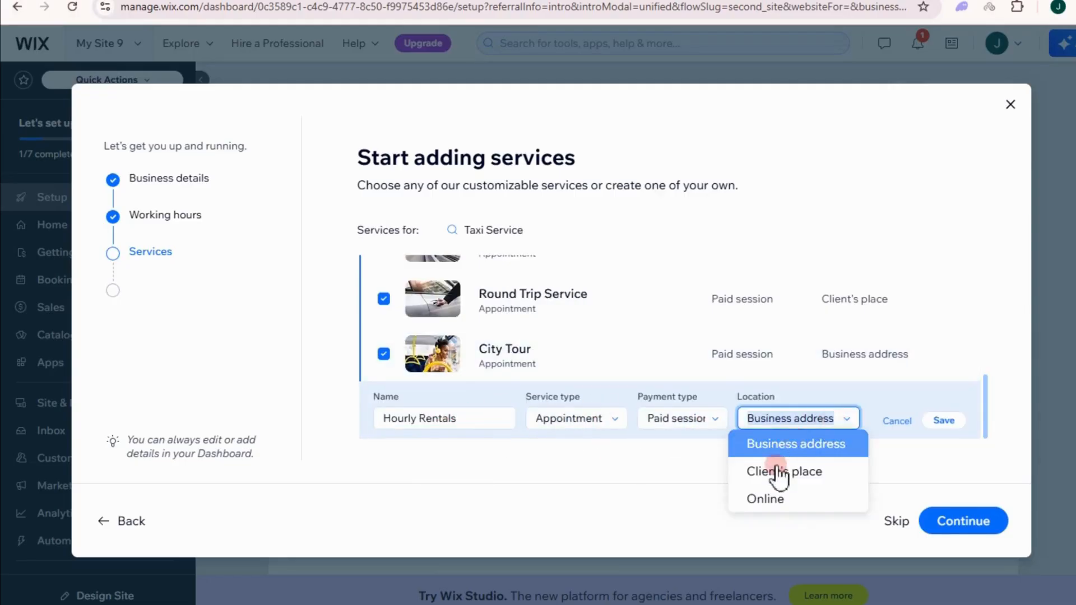
click(803, 473)
click(943, 423)
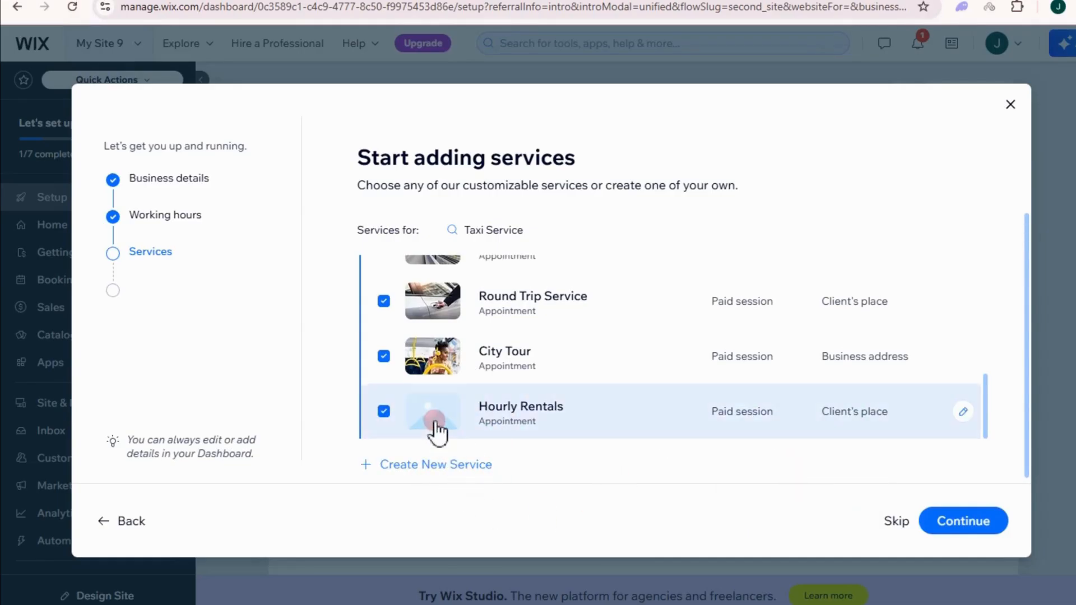
click(436, 432)
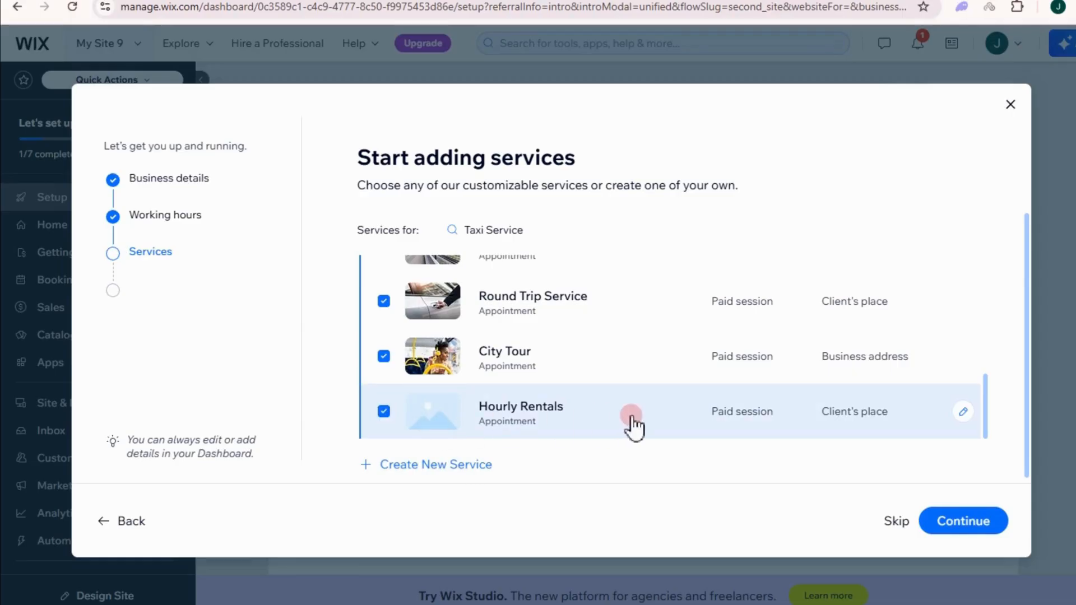
click(962, 412)
click(513, 421)
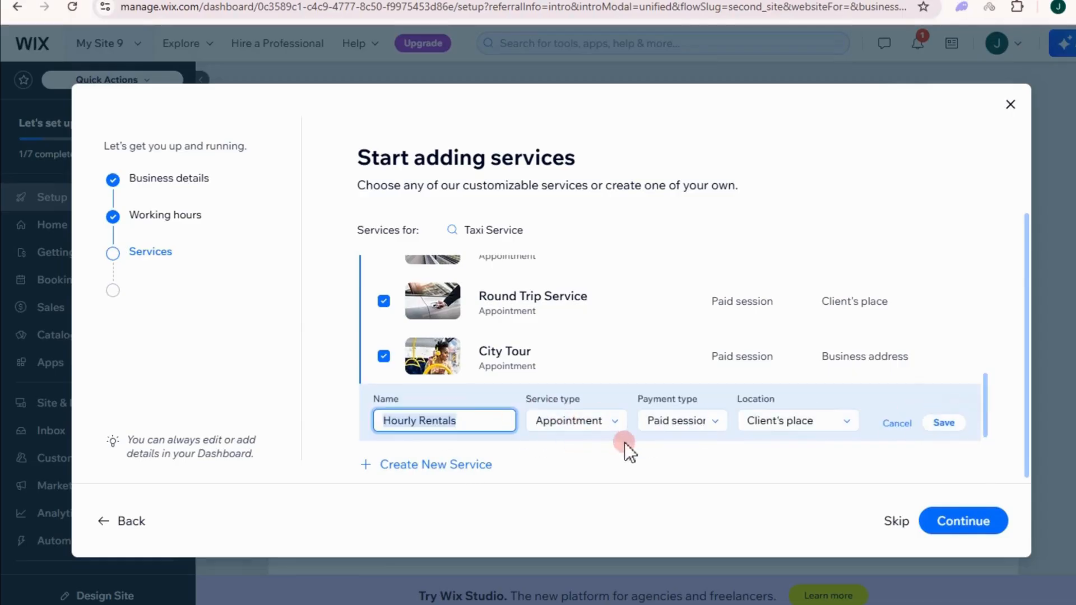
click(458, 453)
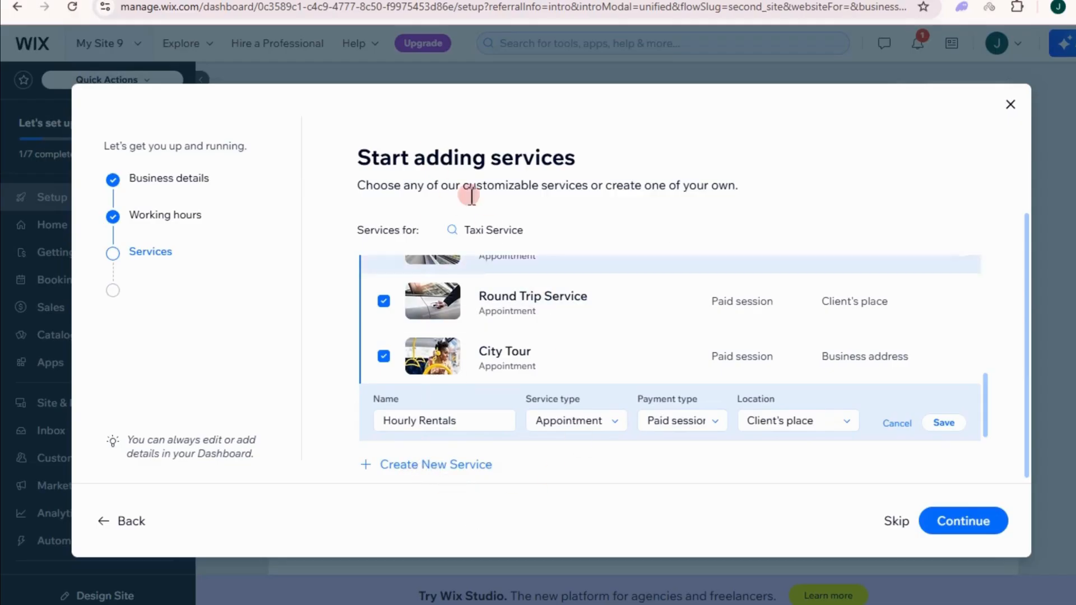
Step: Continue to the staff setup, enter three staff members with their names and e-mails, and proceed to the useful tools
click(964, 521)
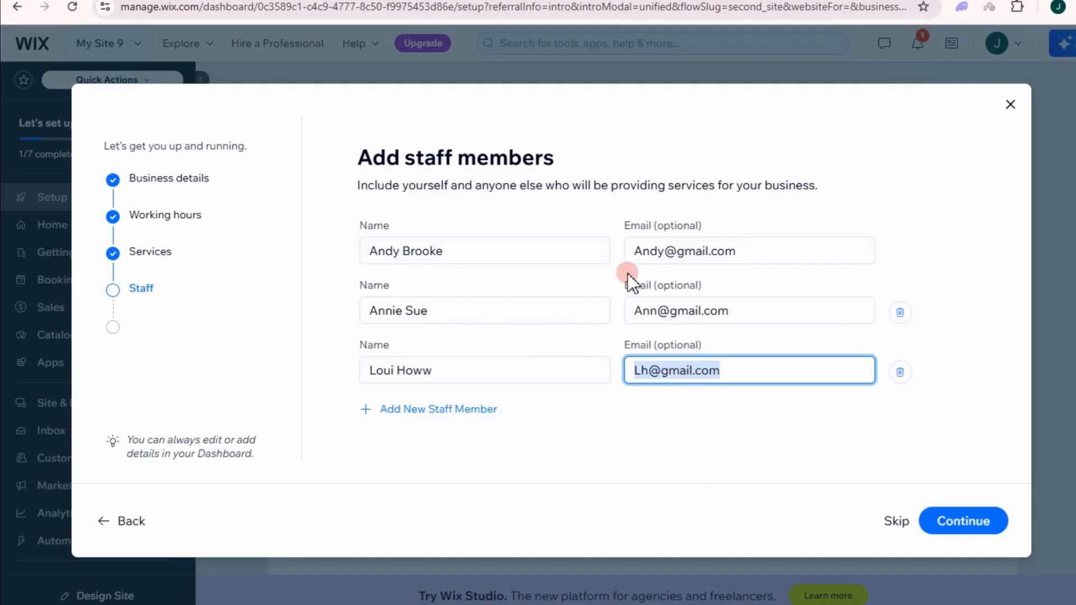
click(965, 523)
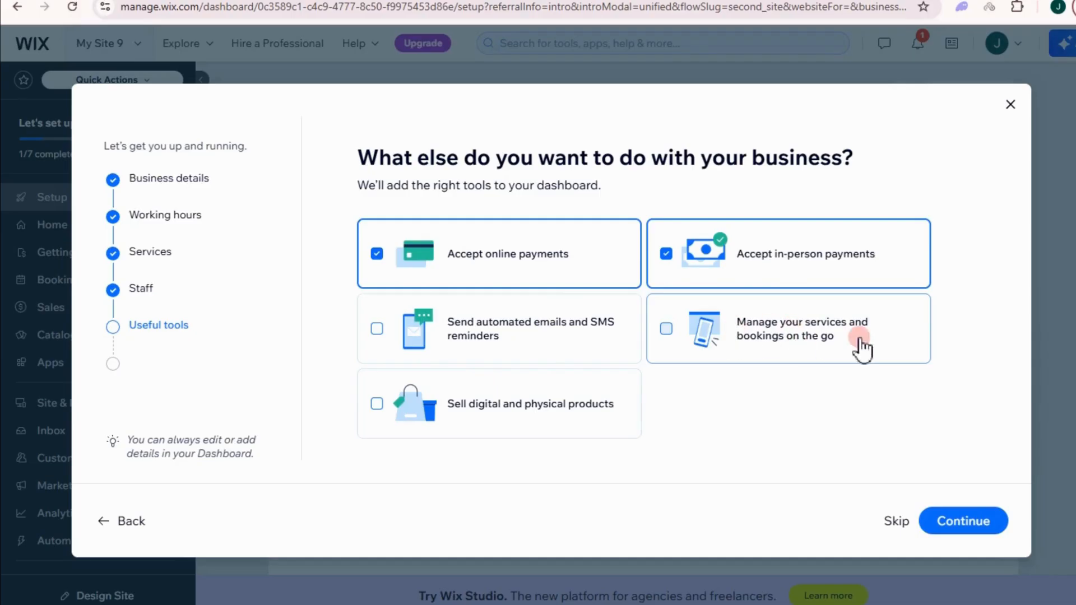
Step: Enable managing services and bookings on the go, and finish the setup by continuing to the dashboard
click(666, 329)
click(963, 515)
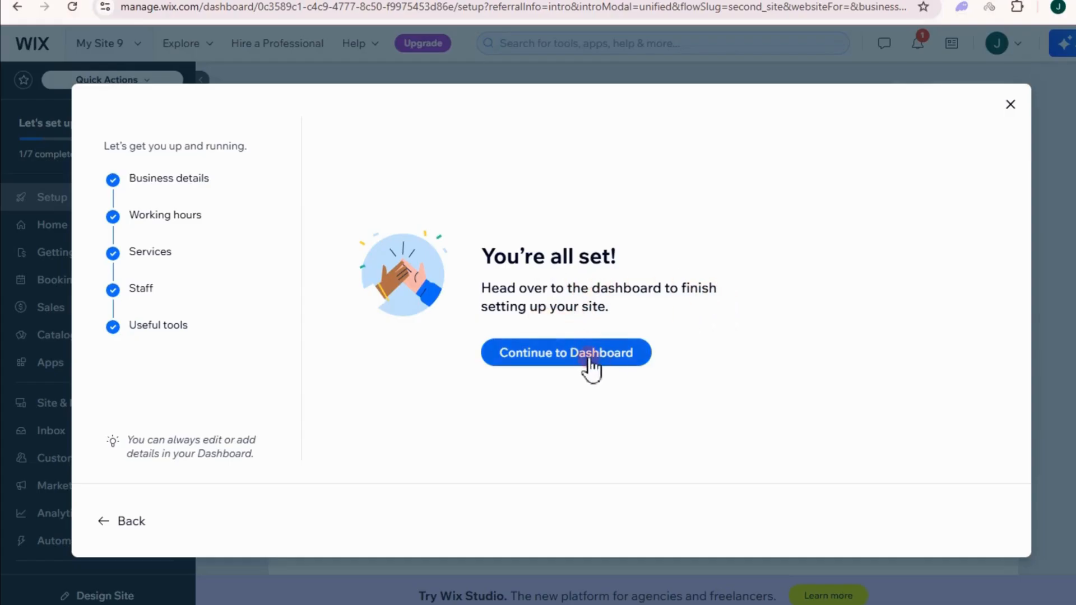
click(588, 362)
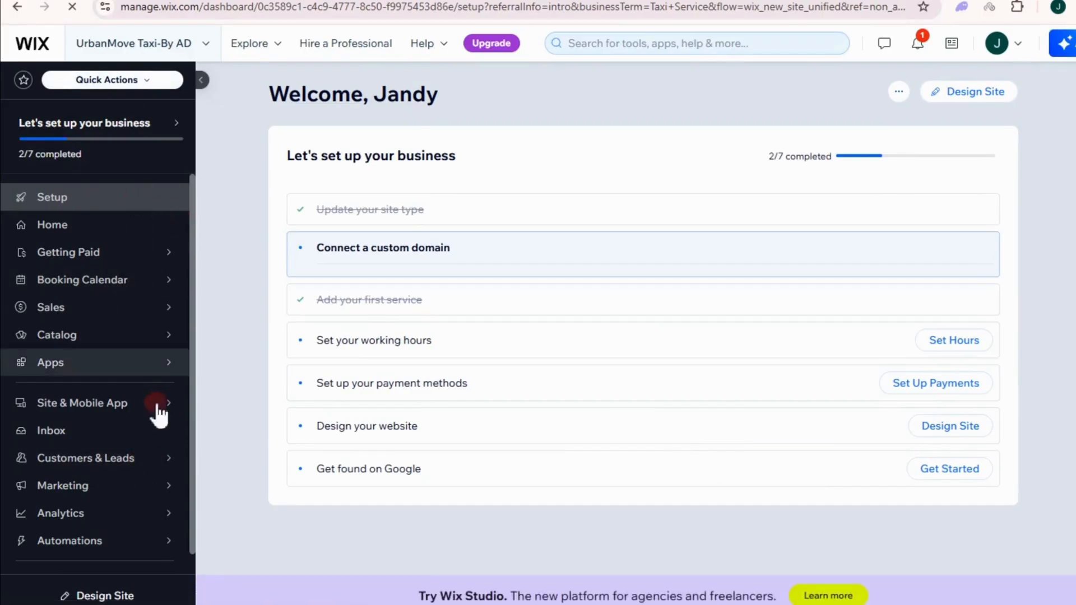
click(153, 49)
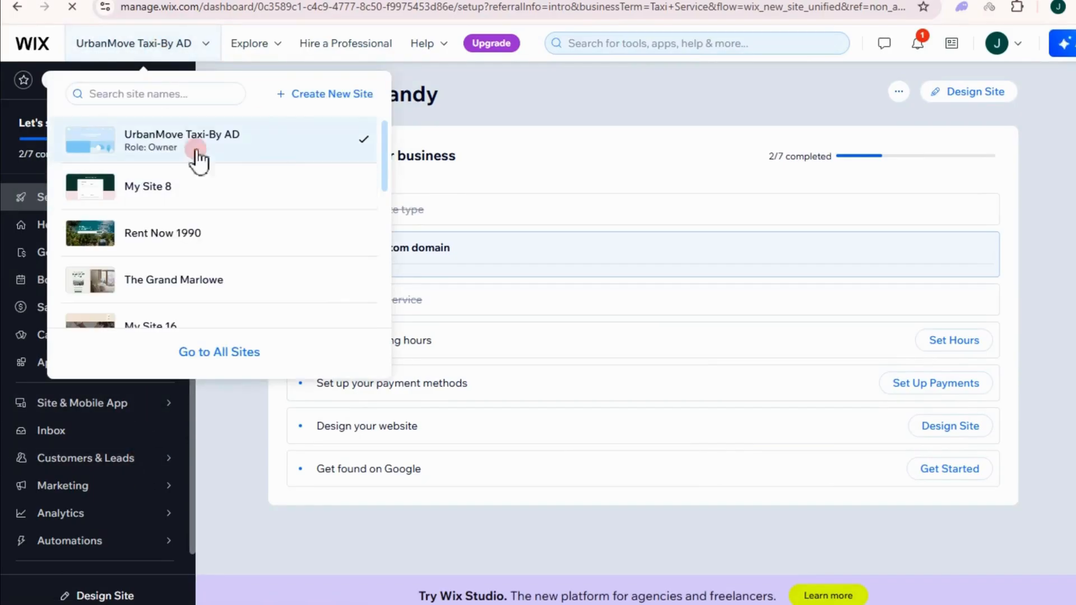
scroll(236, 263, down, 3)
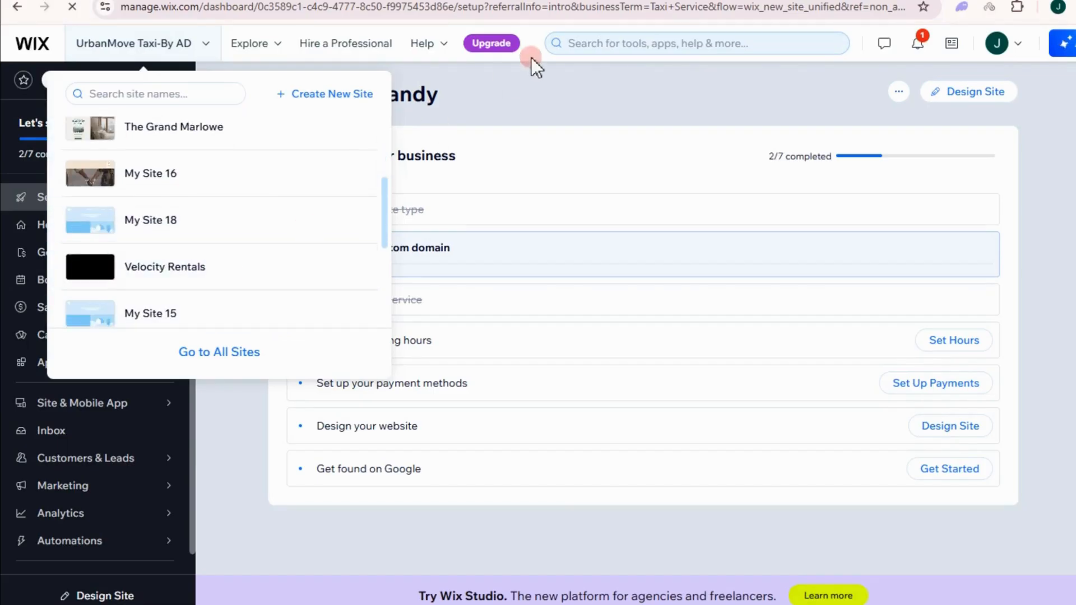
click(470, 95)
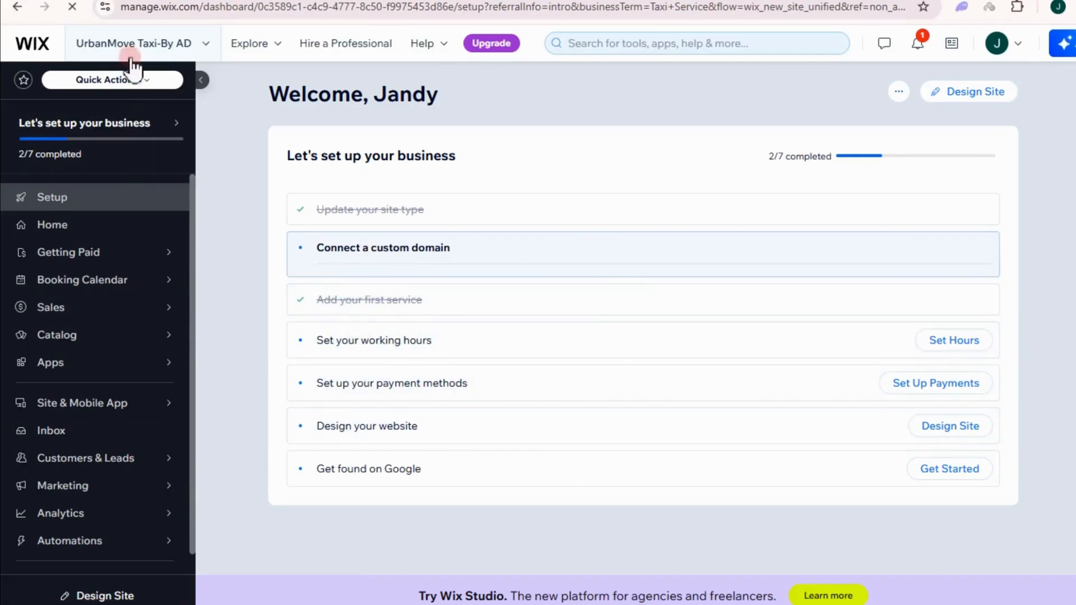
click(201, 47)
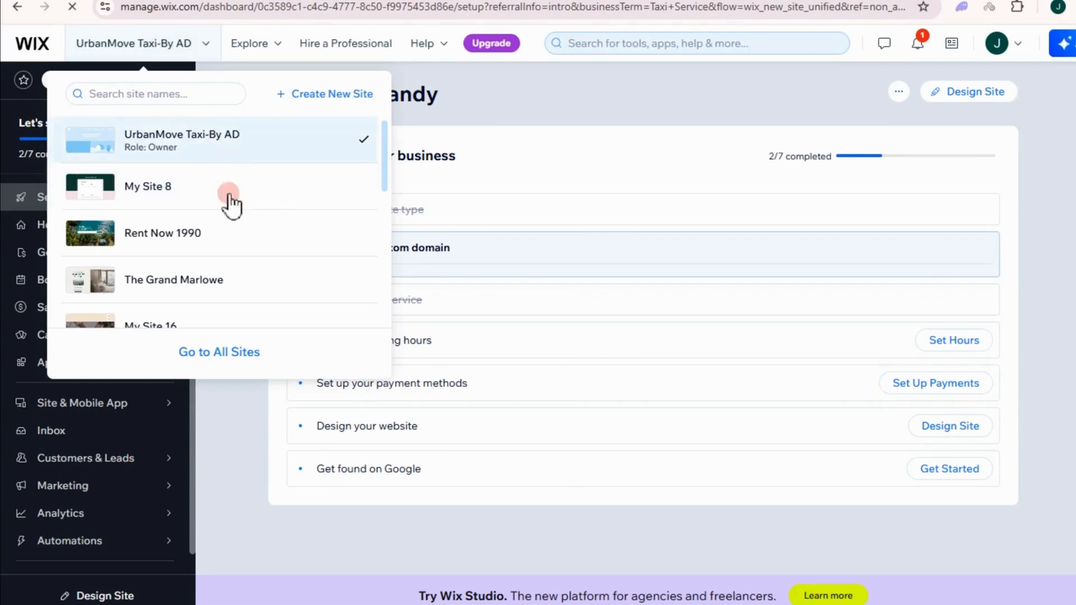
click(540, 94)
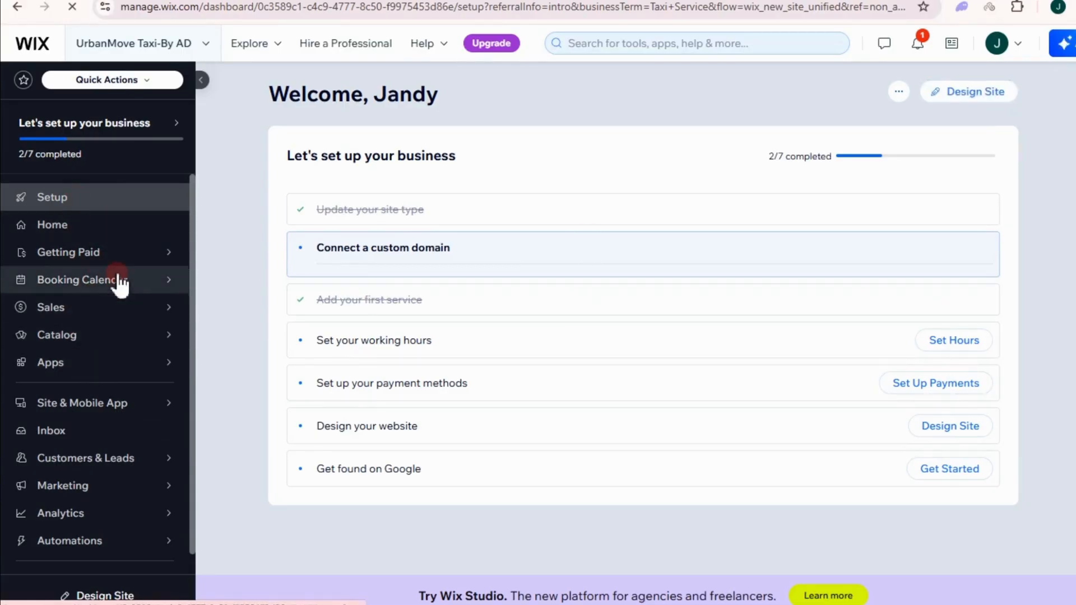
mouse_move(119, 283)
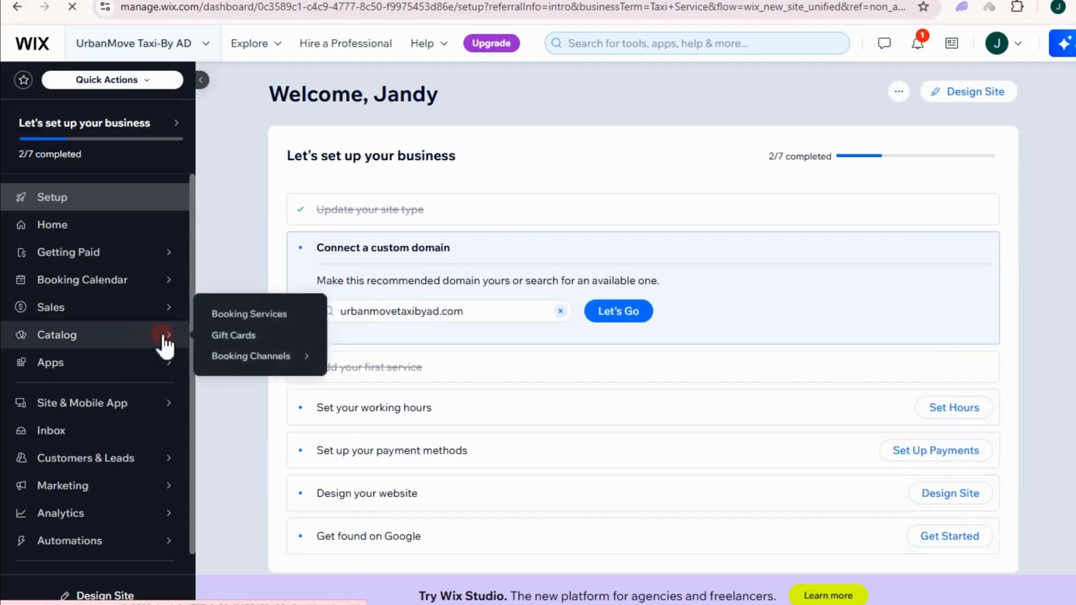
Step: Start designing the site and choose to customize a template
click(972, 100)
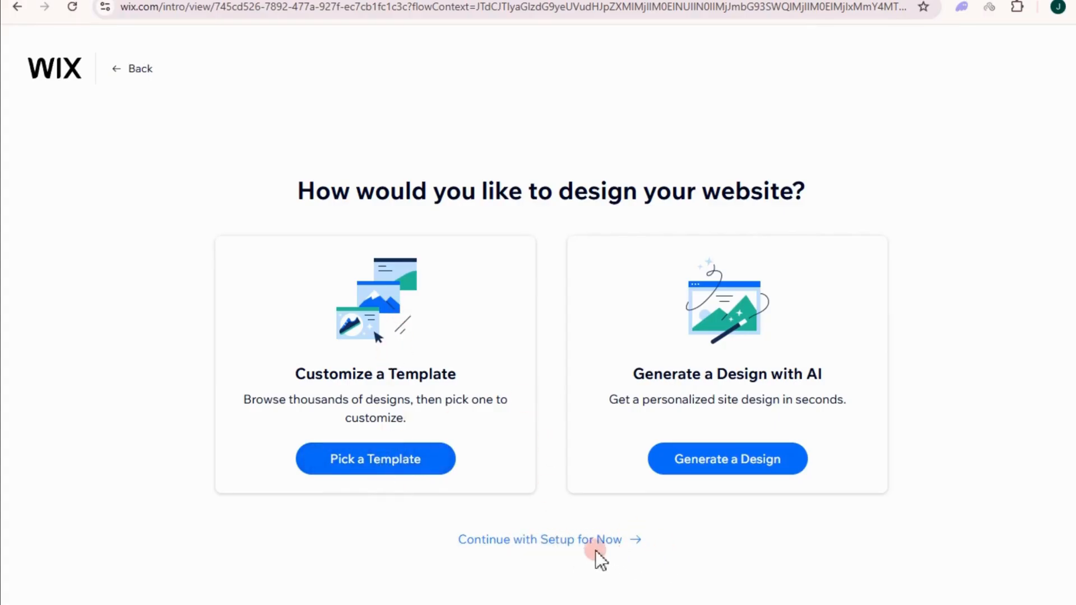
click(395, 465)
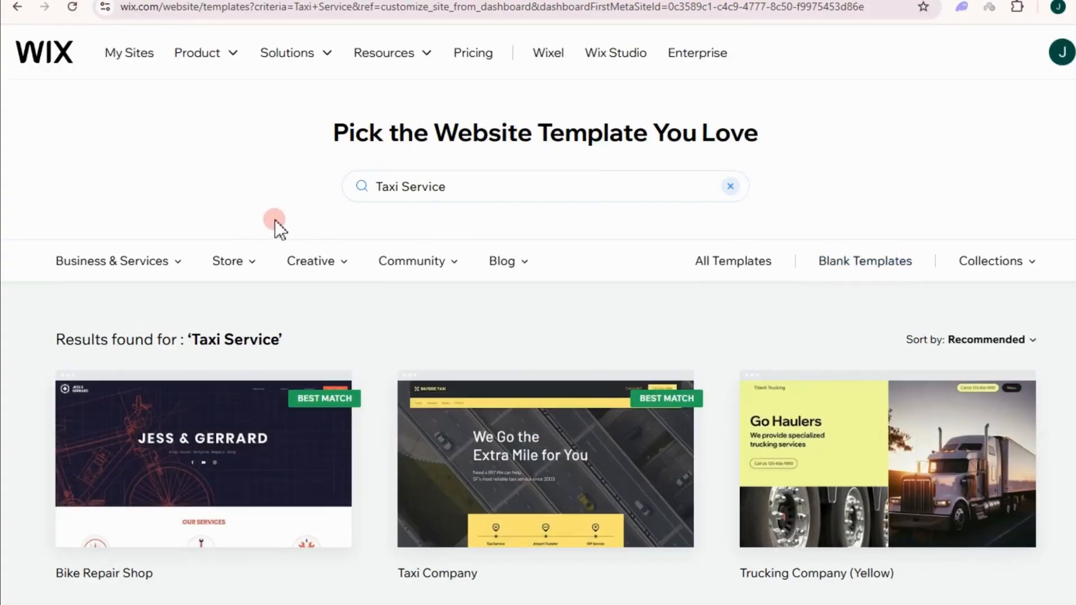
Step: Examine the website templates offered for Taxi Service and compare their designs
mouse_move(973, 453)
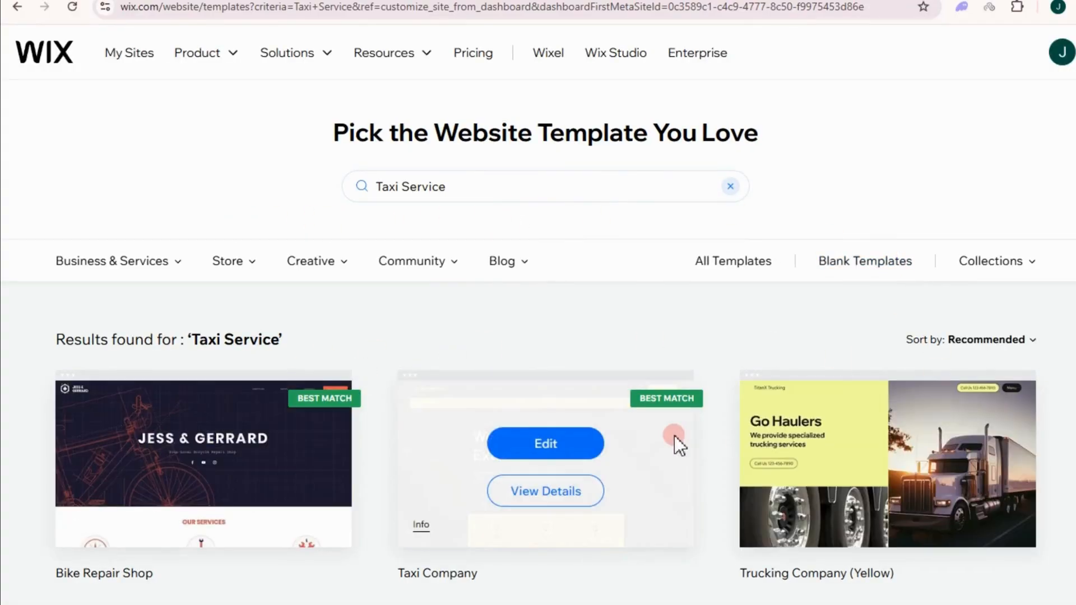
scroll(455, 385, down, 1)
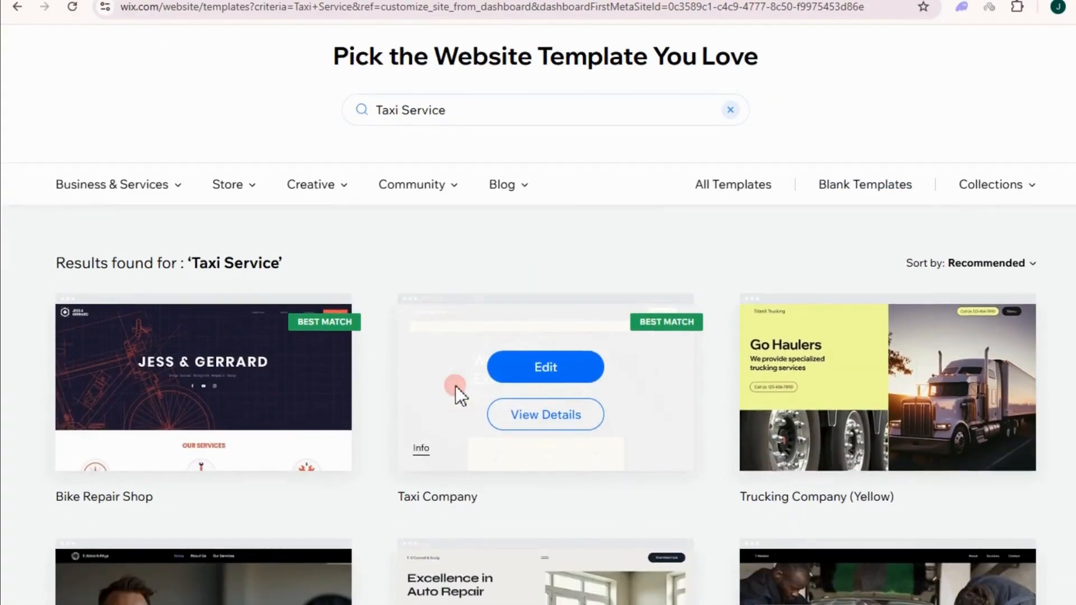
mouse_move(165, 356)
mouse_move(506, 437)
scroll(588, 480, down, 1)
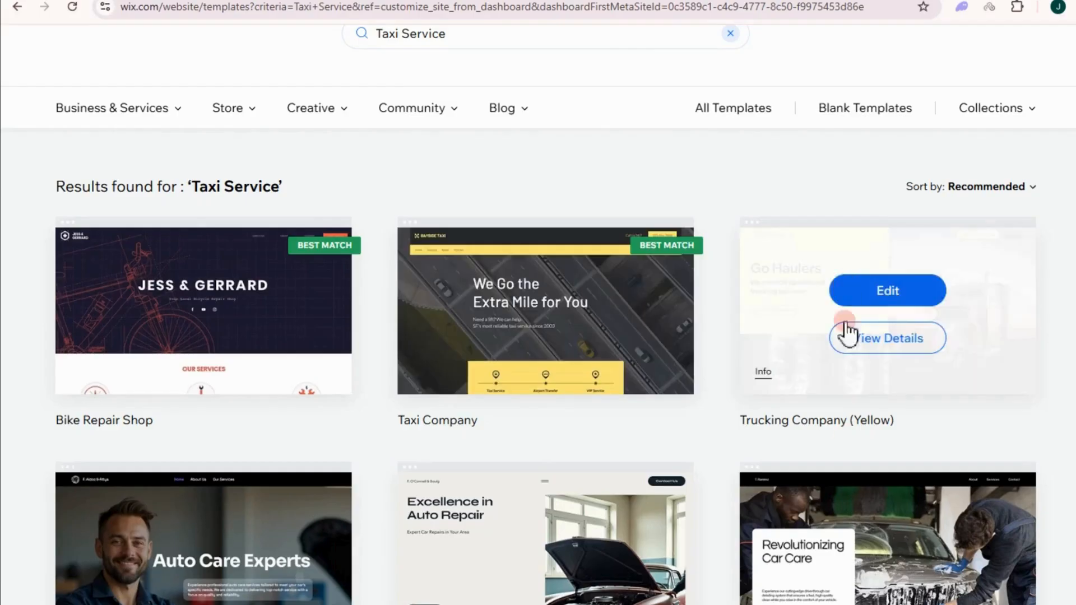
scroll(860, 488, down, 3)
scroll(873, 460, down, 8)
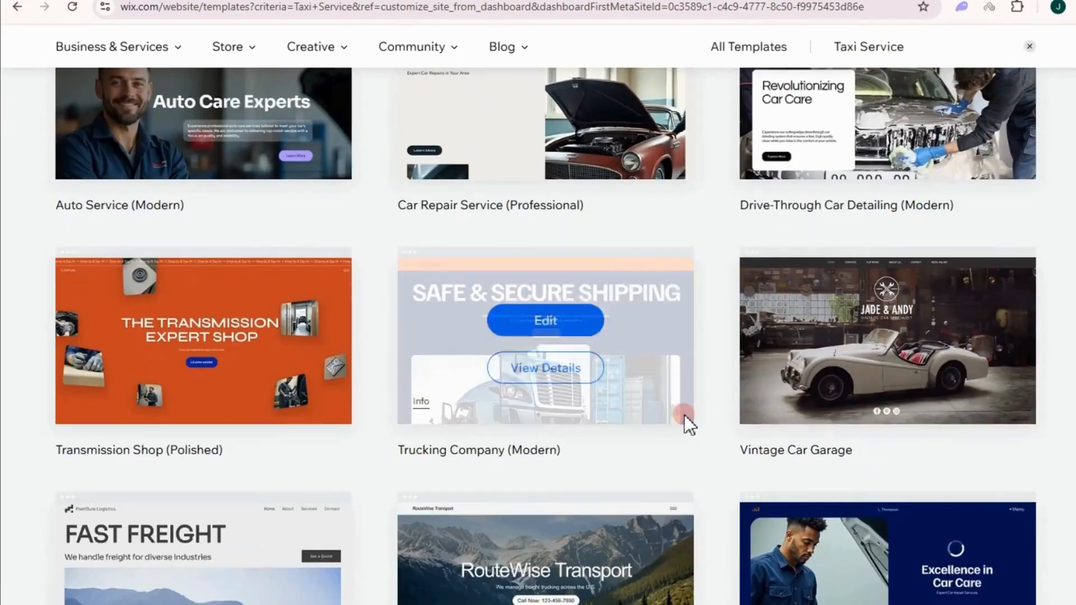
scroll(685, 414, up, 12)
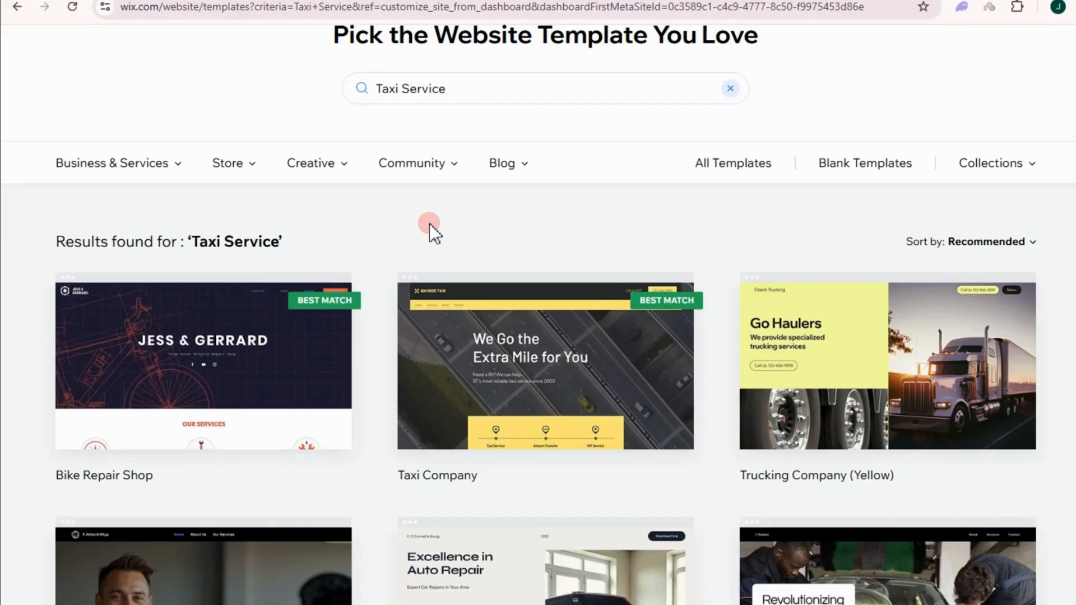
scroll(518, 455, down, 3)
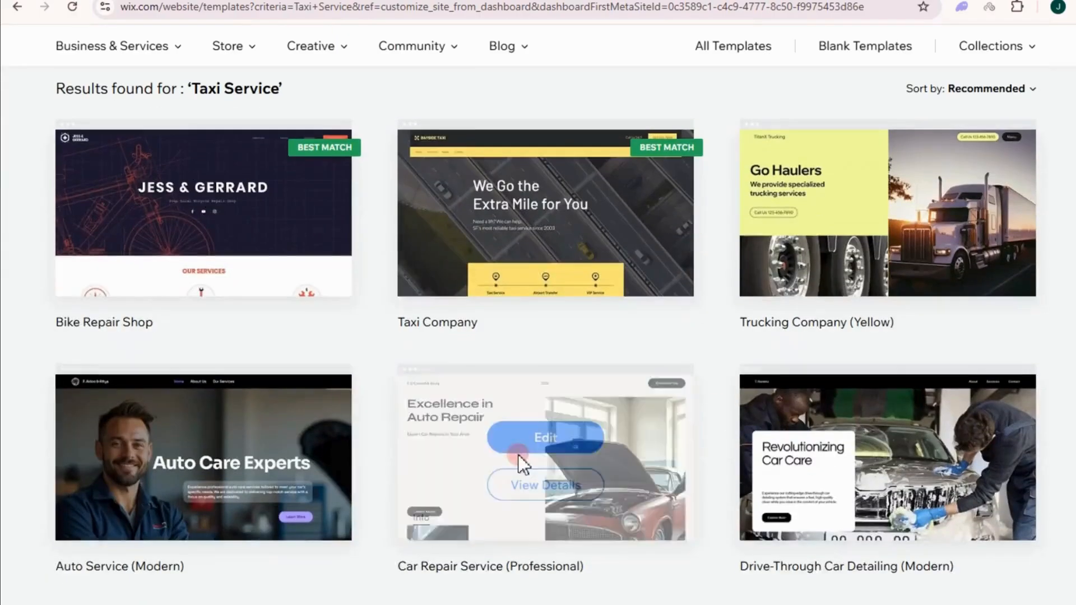
scroll(517, 455, down, 3)
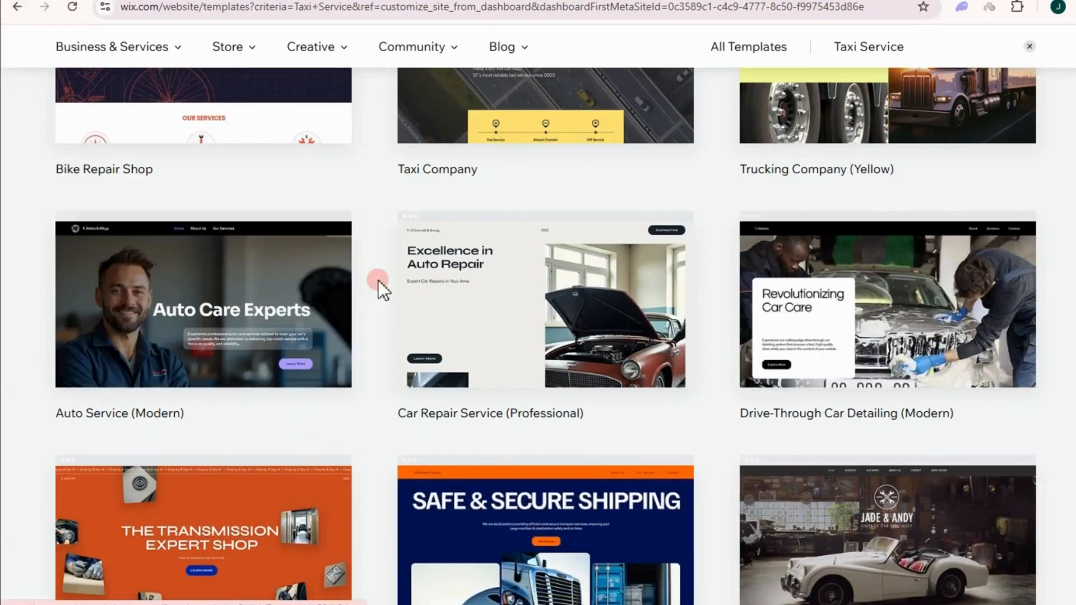
scroll(560, 364, down, 4)
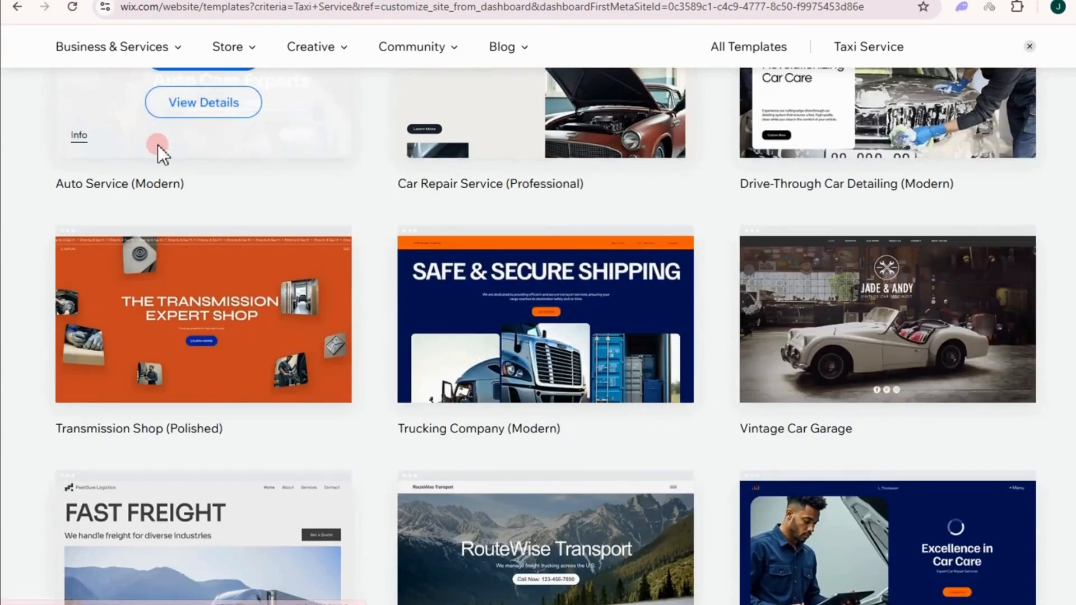
scroll(190, 163, up, 1)
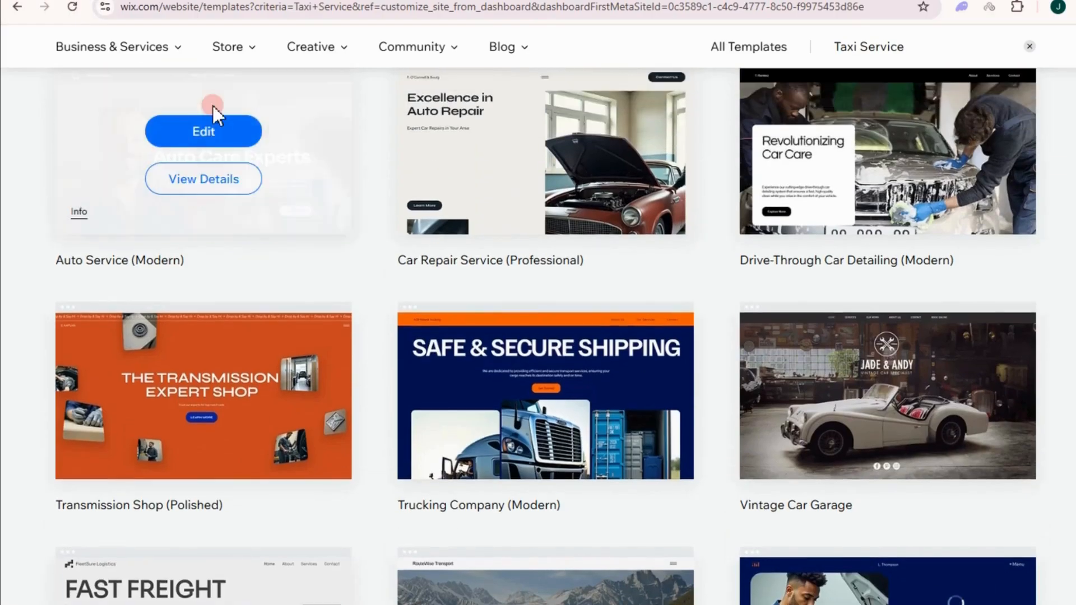
Step: Open the Fast Freight (FleetSure Logistics) template for editing and dismiss the AI content dialog and the editor introduction
click(223, 131)
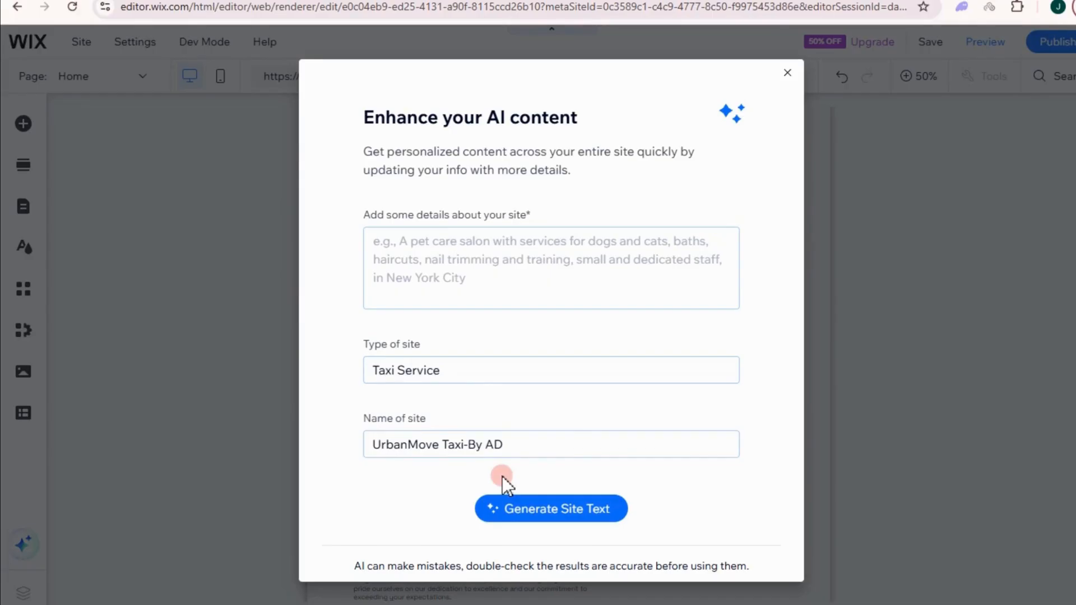
click(785, 72)
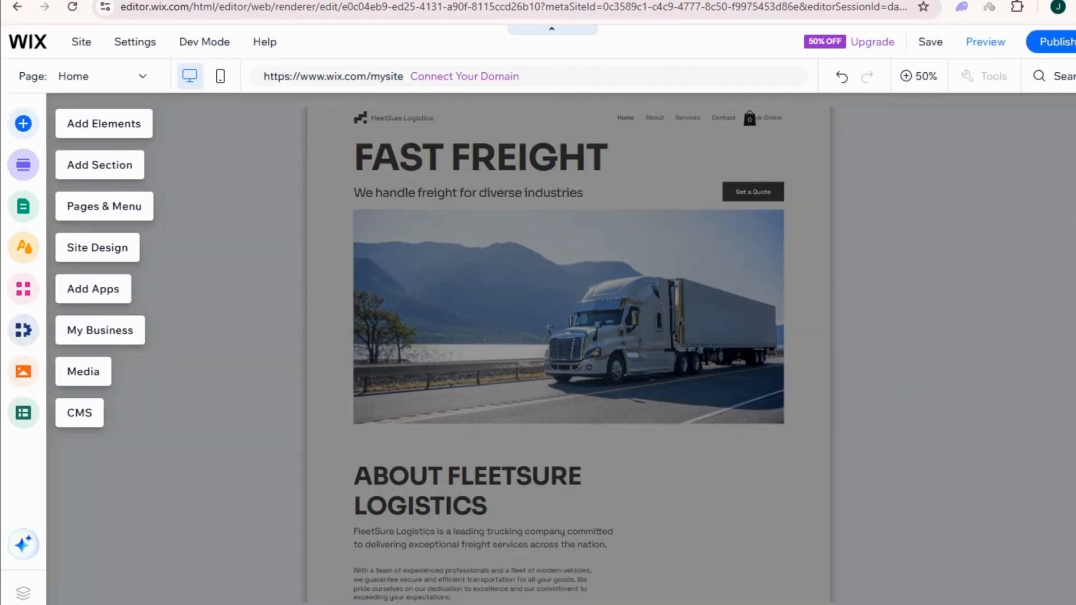
click(506, 230)
click(260, 133)
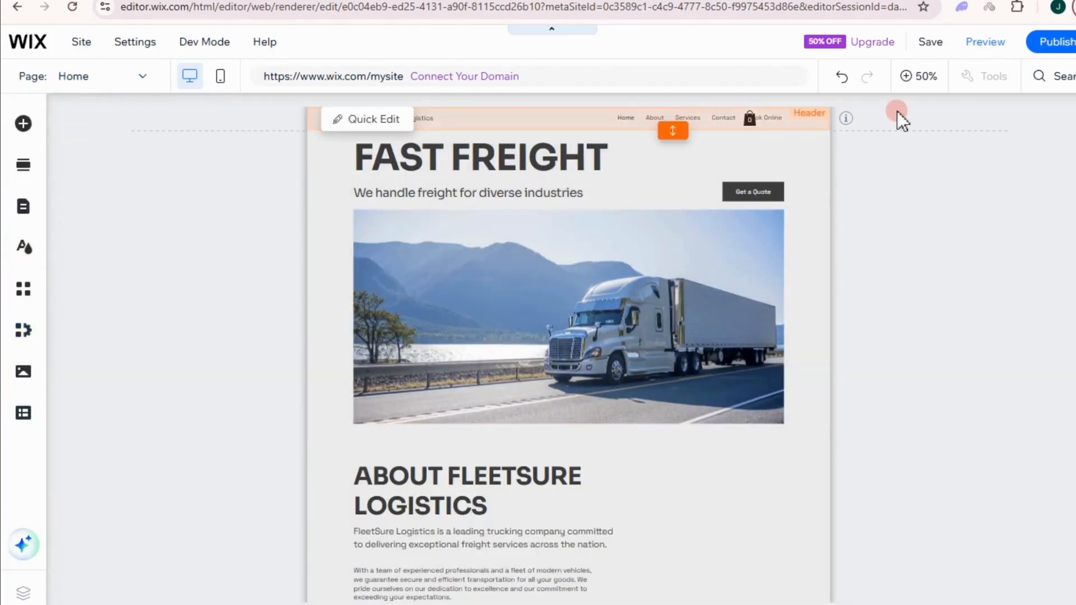
Step: Replace the FleetSure Logistics name in the site header with "UrbanMove Taxi"
click(913, 77)
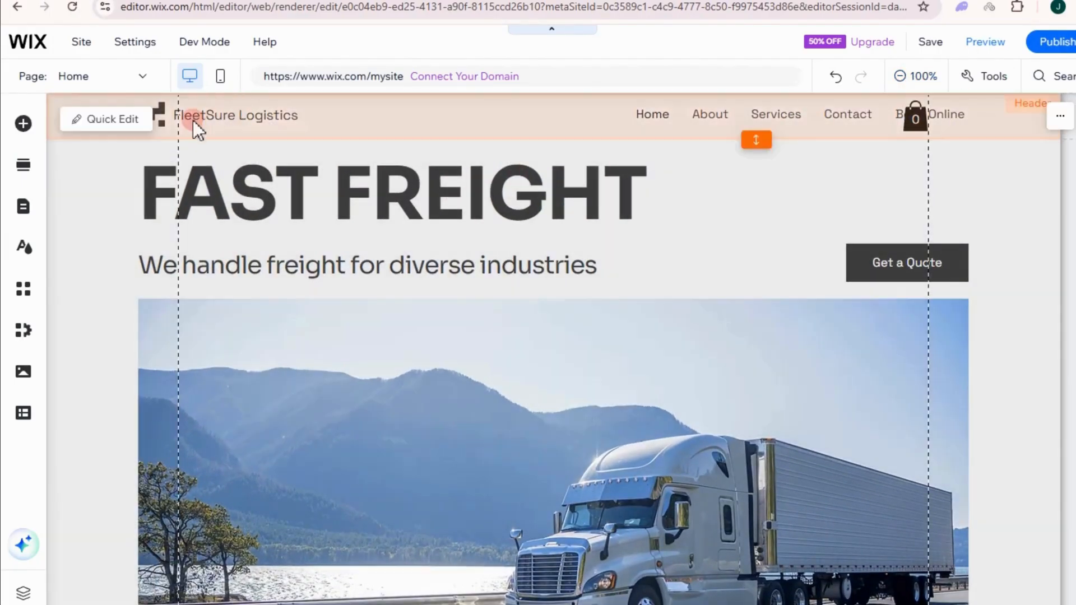
click(201, 117)
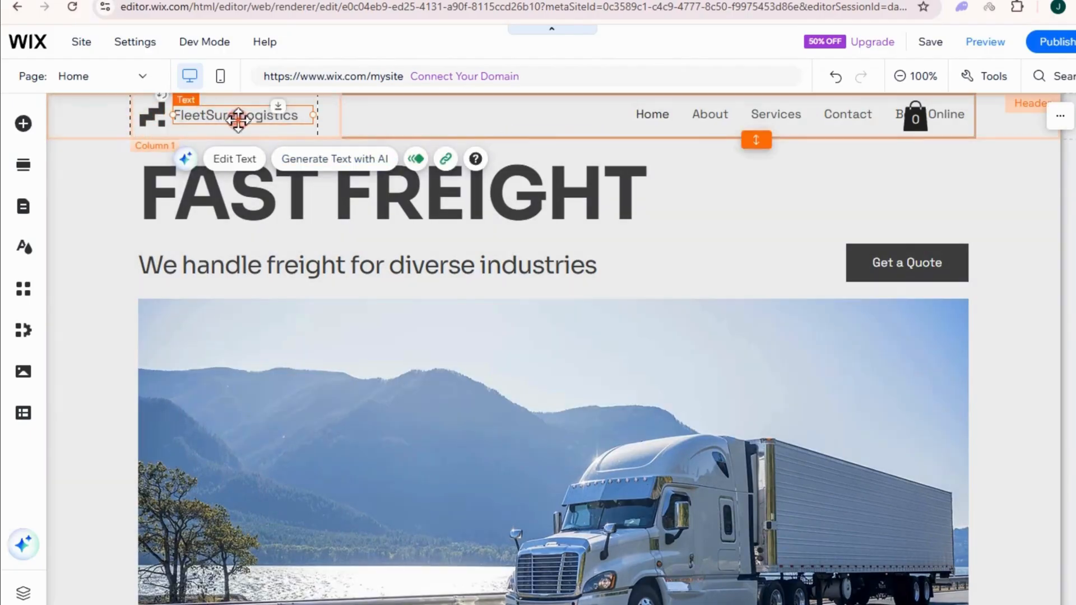
double_click(238, 119)
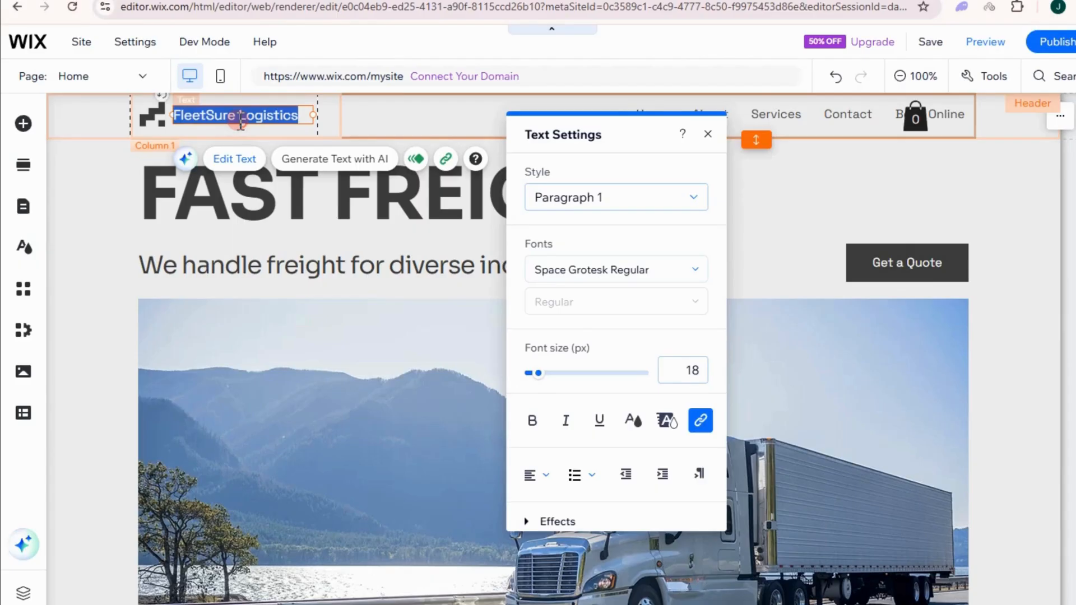
text(UrbanMove Taxi)
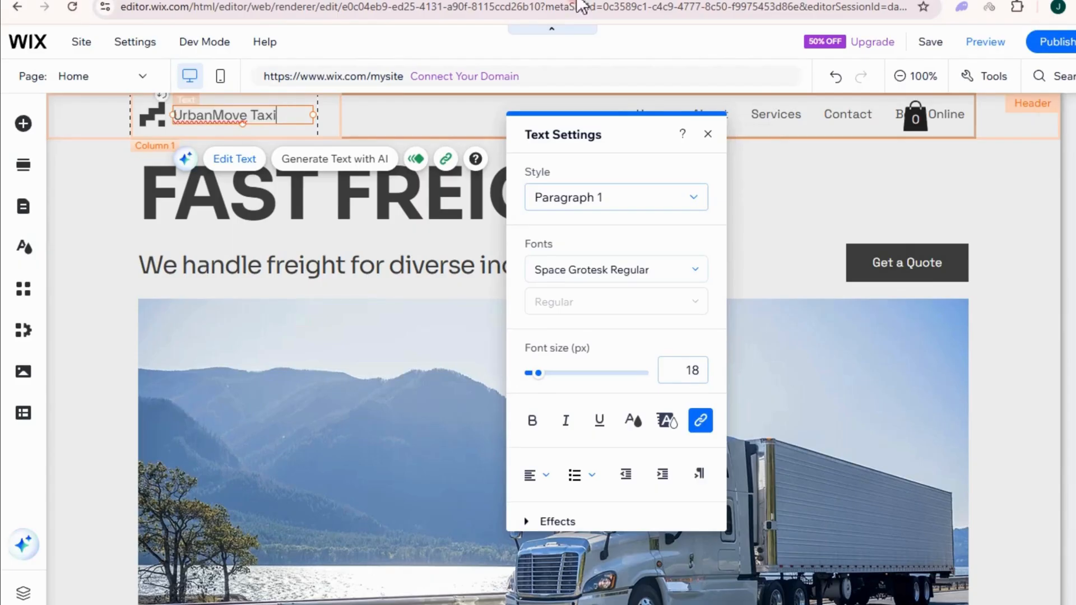
Step: Format the UrbanMove Taxi header title as Heading 4 in bold Arial Black
click(584, 201)
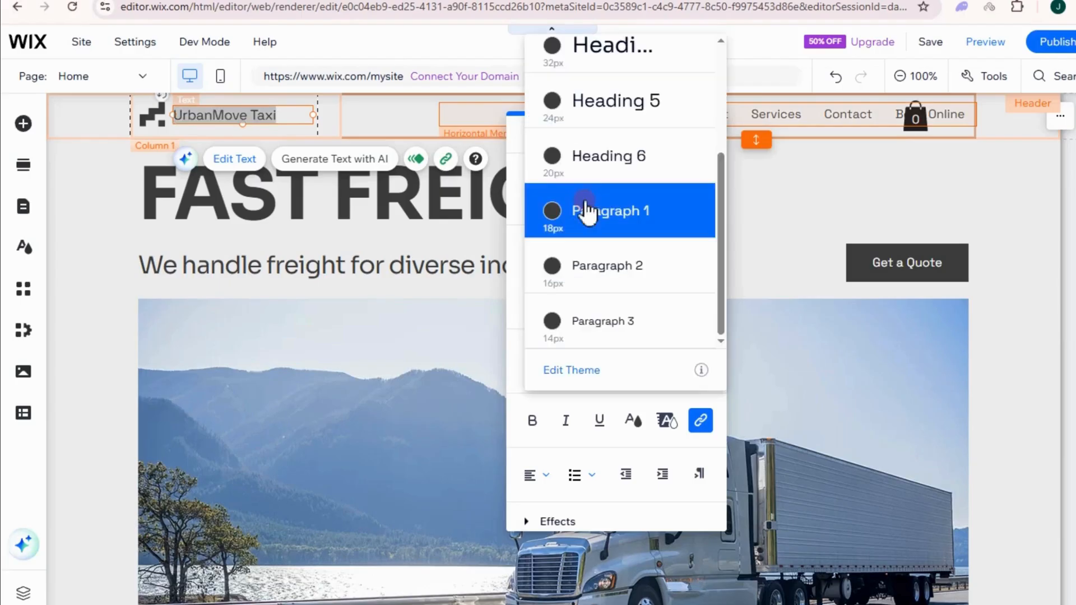
click(606, 63)
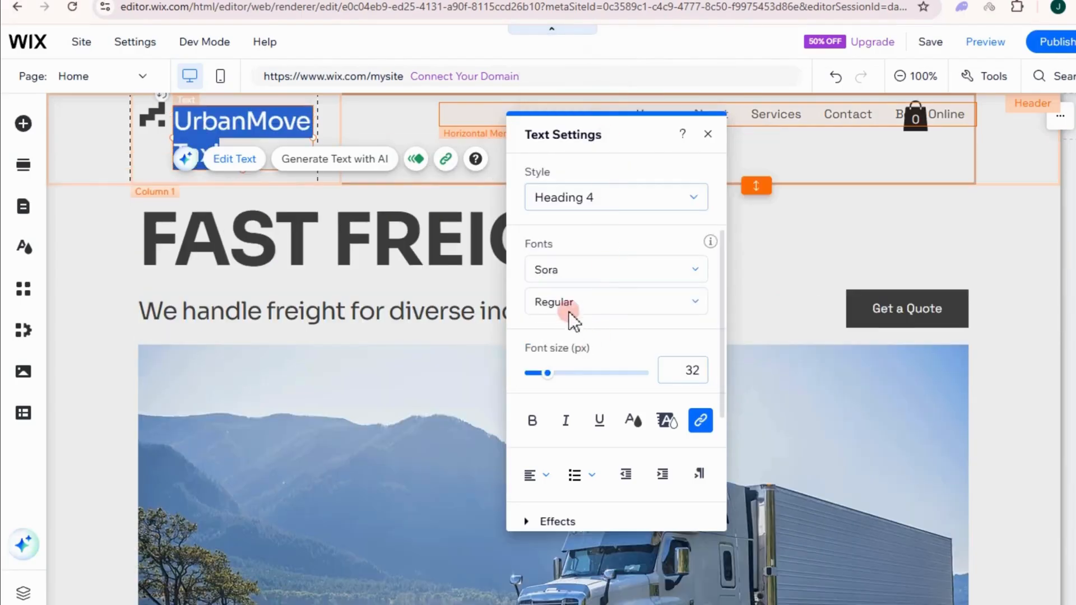
click(567, 269)
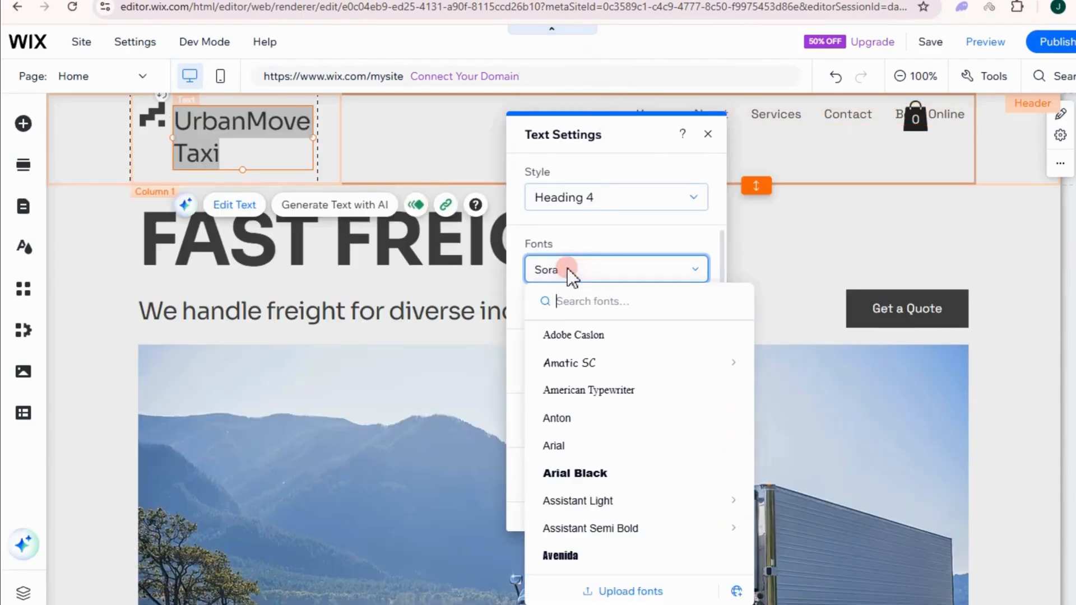
click(577, 473)
click(546, 421)
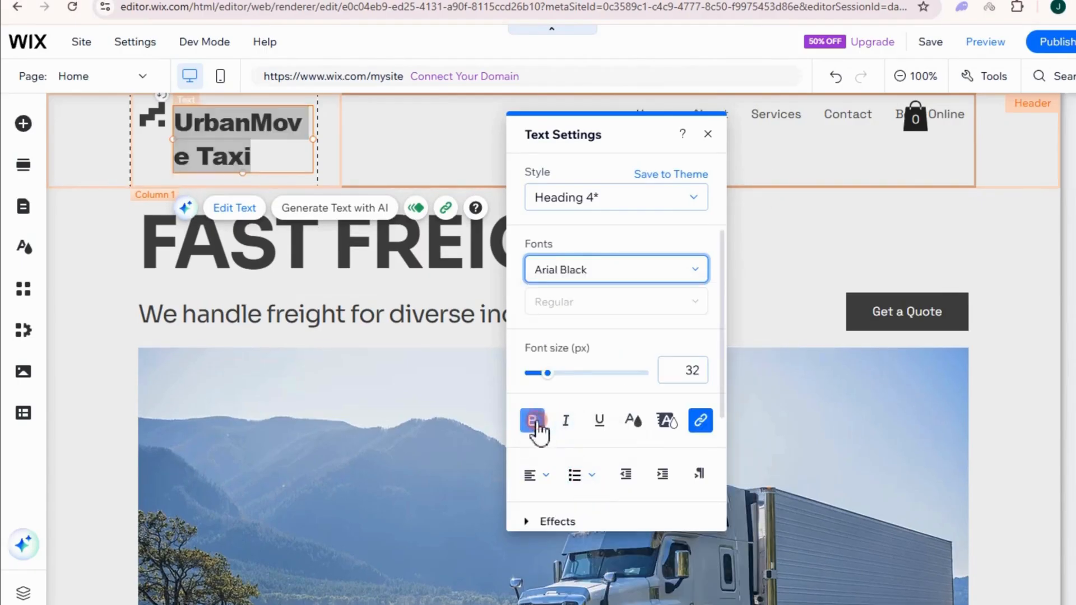
Step: Try italics on the UrbanMove Taxi header title, apply text effect B and remove the italics
click(563, 421)
scroll(577, 495, down, 2)
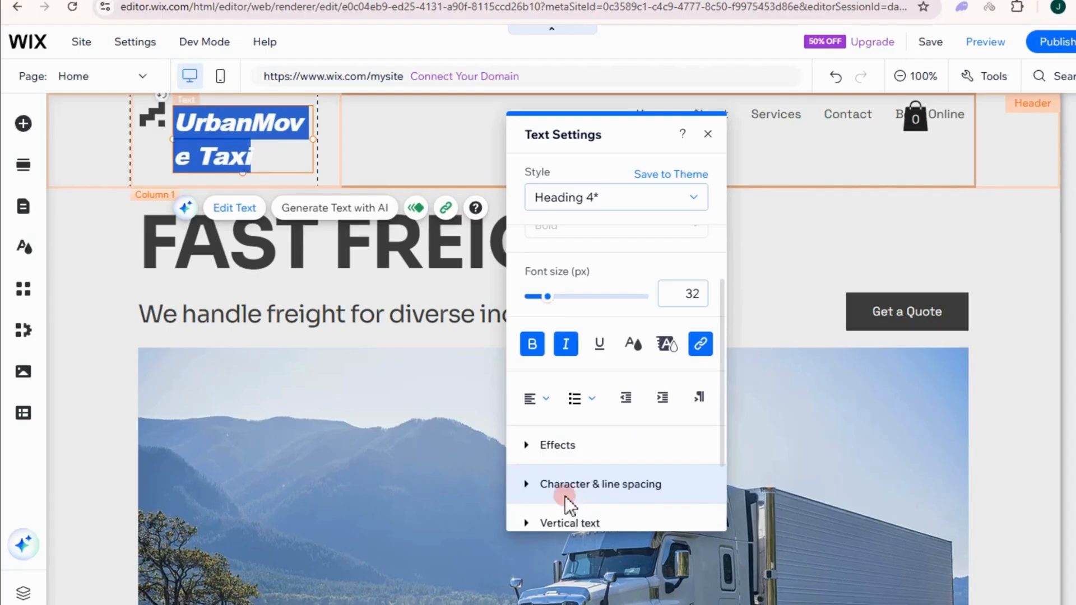
click(561, 450)
click(616, 307)
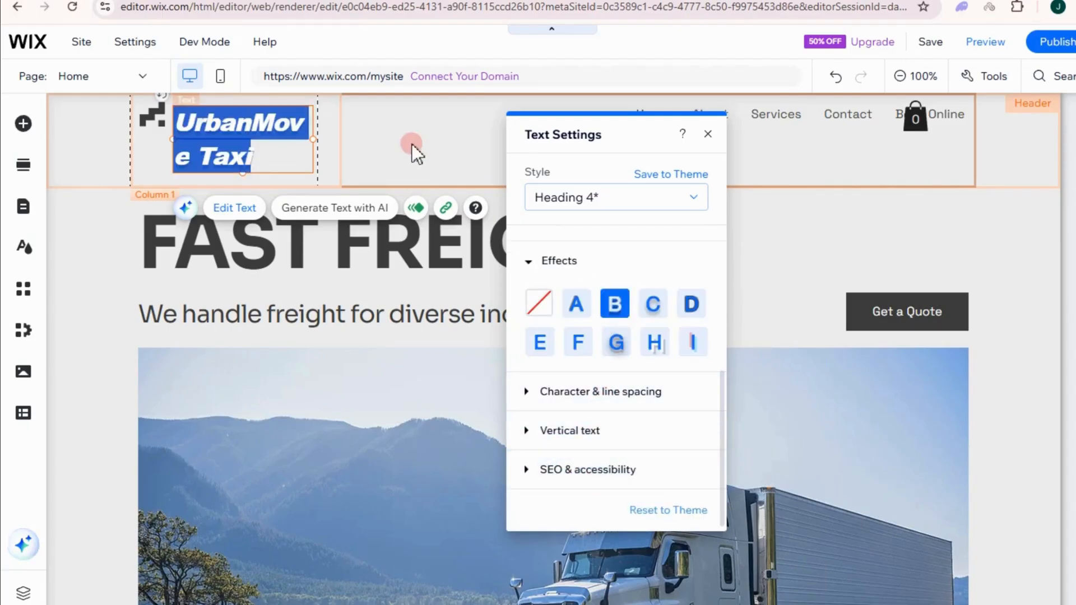
scroll(601, 328, up, 3)
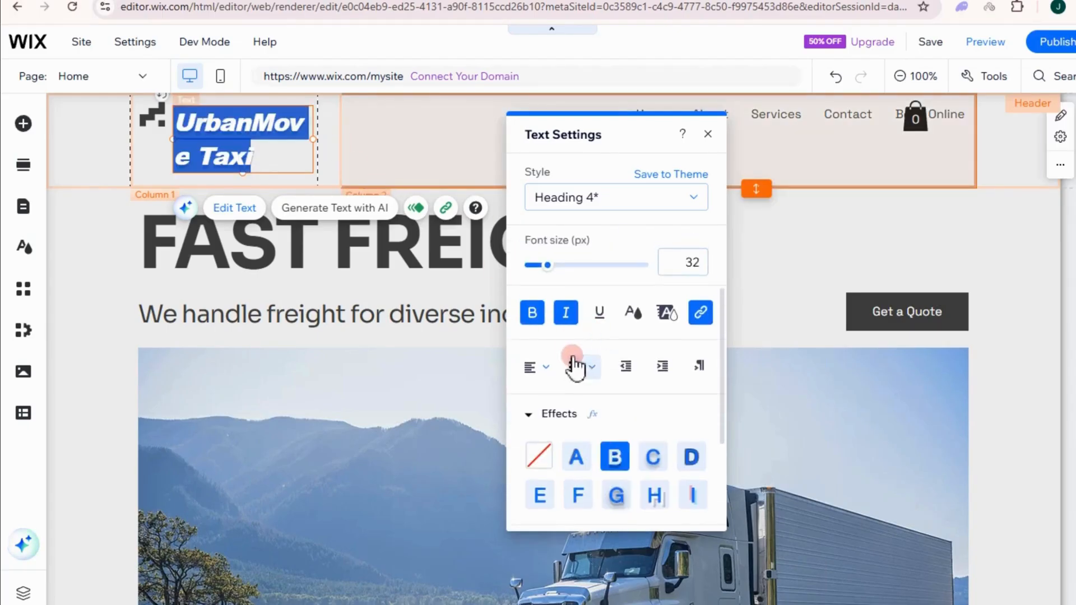
click(566, 313)
Step: Widen the header title's text box on both sides so UrbanMove Taxi fits on one line
click(320, 142)
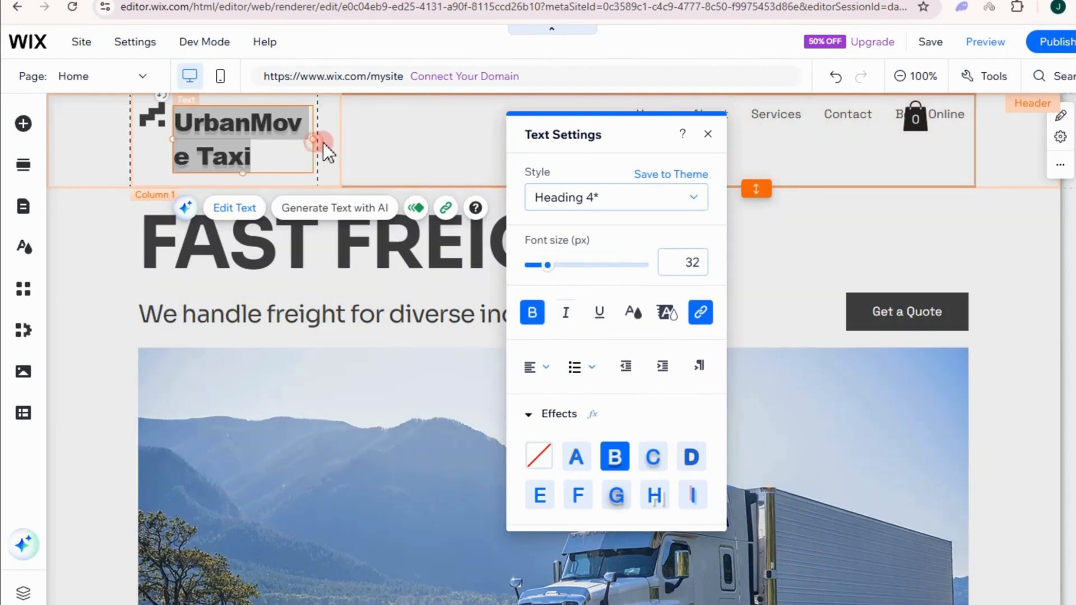
drag(314, 140, 379, 141)
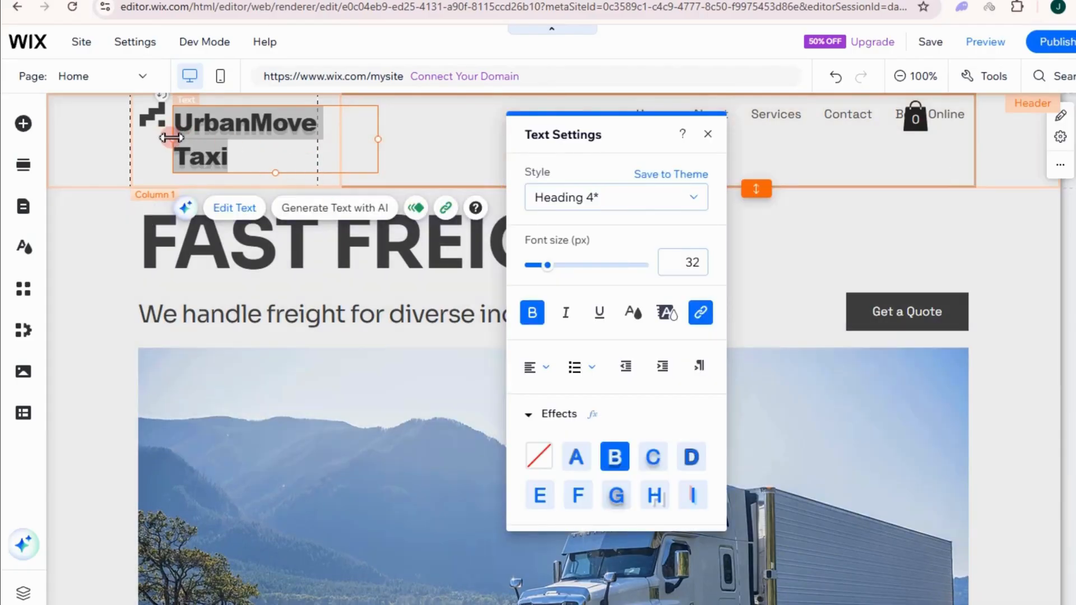
drag(173, 139, 157, 140)
click(769, 152)
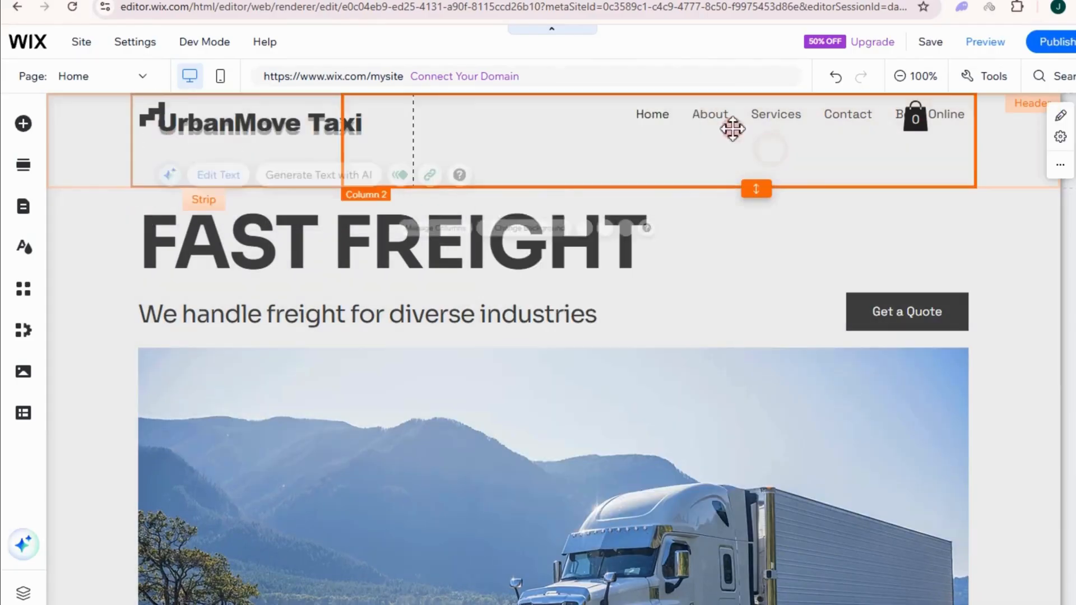
Step: Enlarge the header's horizontal menu and move the cart icon off Book Online to the header's far right
click(658, 117)
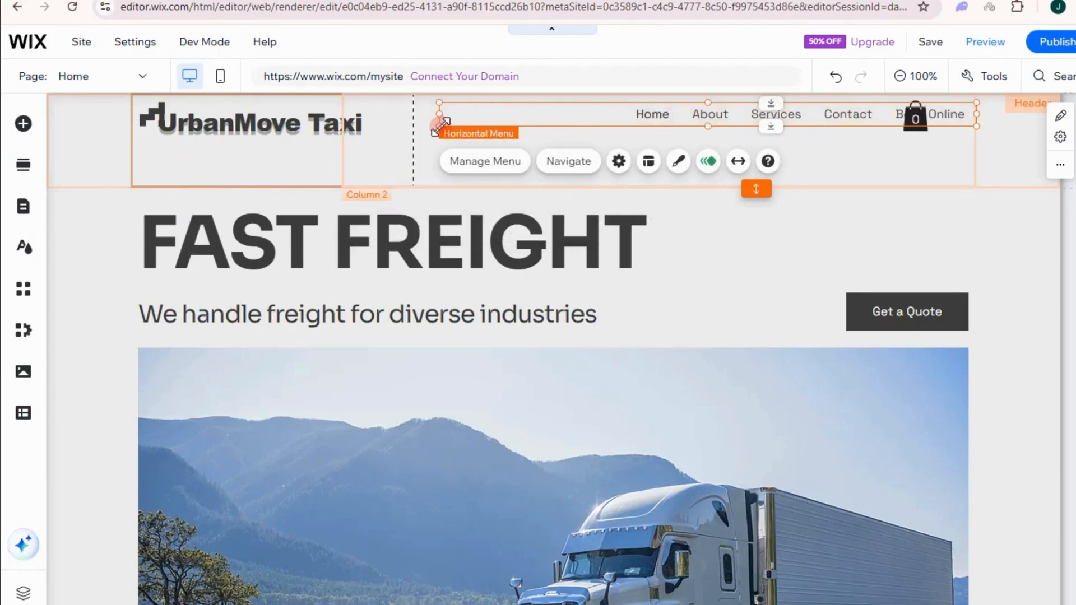
drag(439, 126, 365, 144)
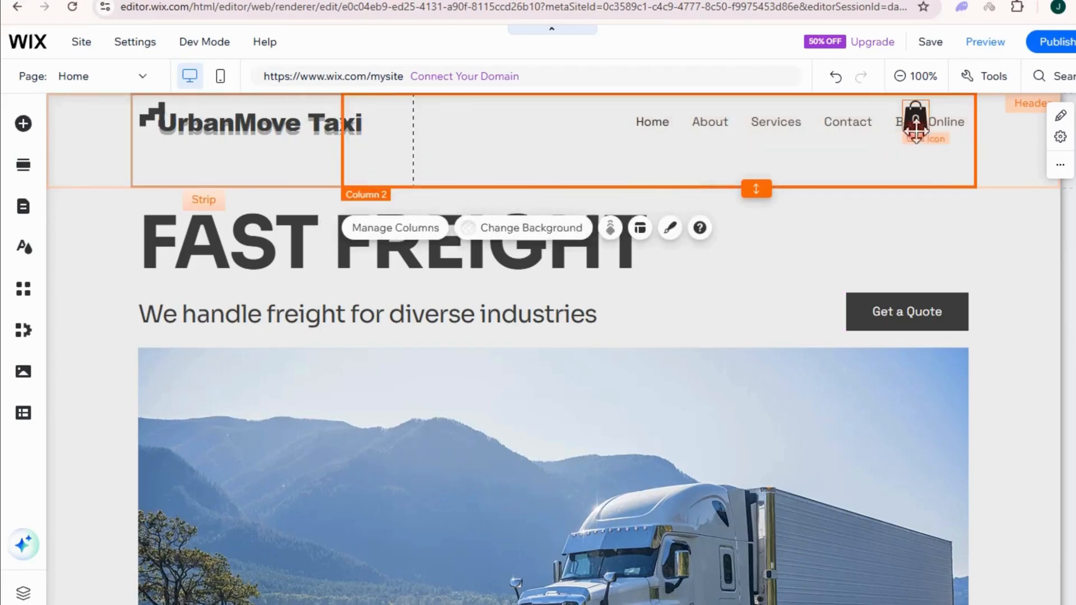
drag(915, 120, 1018, 140)
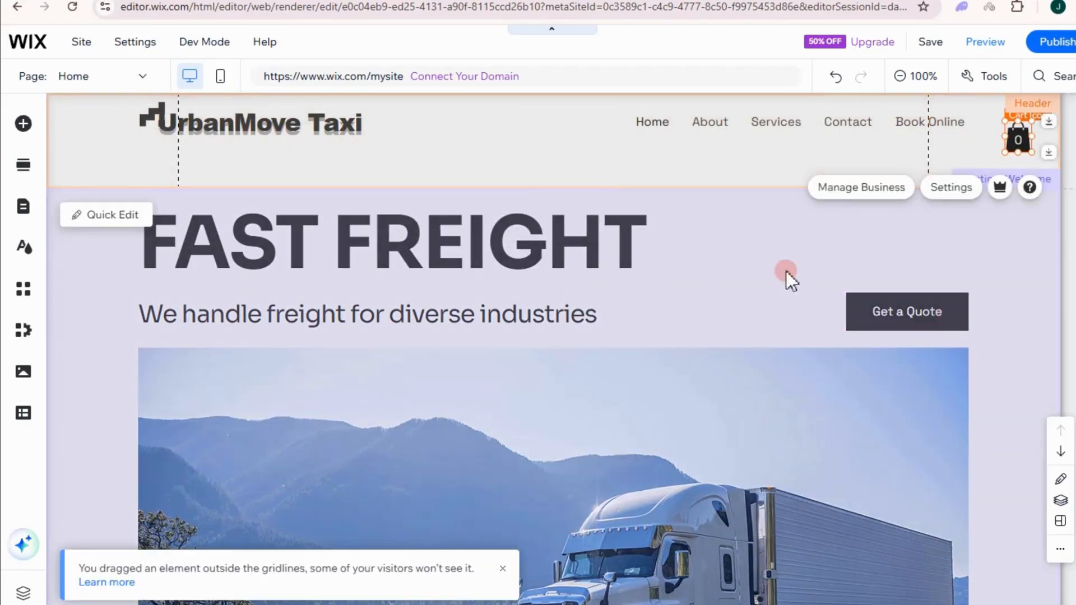
Step: Delete the FAST FREIGHT heading text from the Welcome section and close its text settings
scroll(609, 293, down, 2)
click(480, 169)
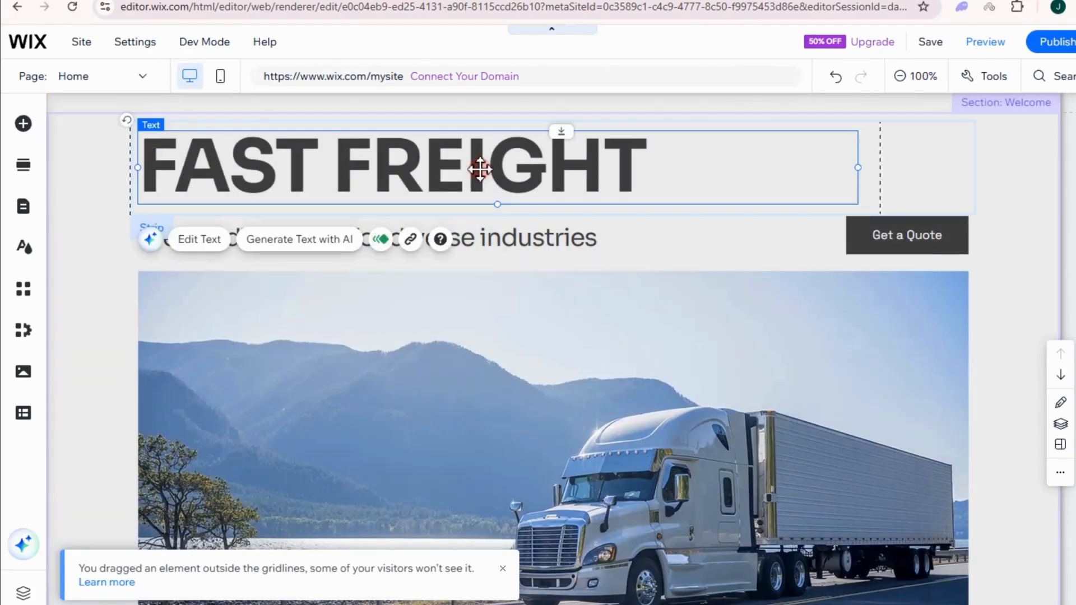
double_click(479, 169)
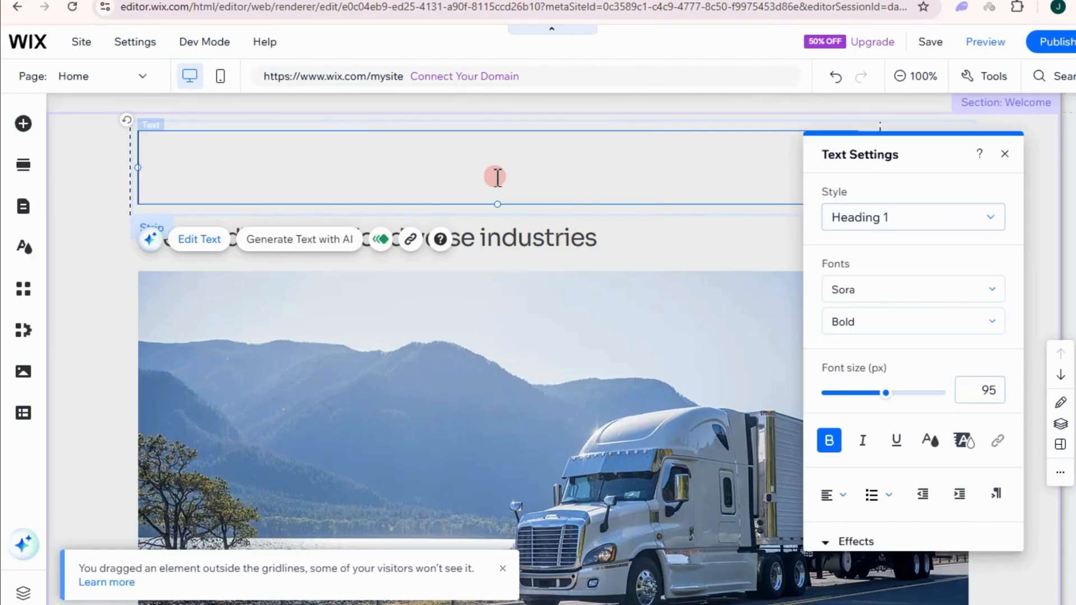
click(672, 252)
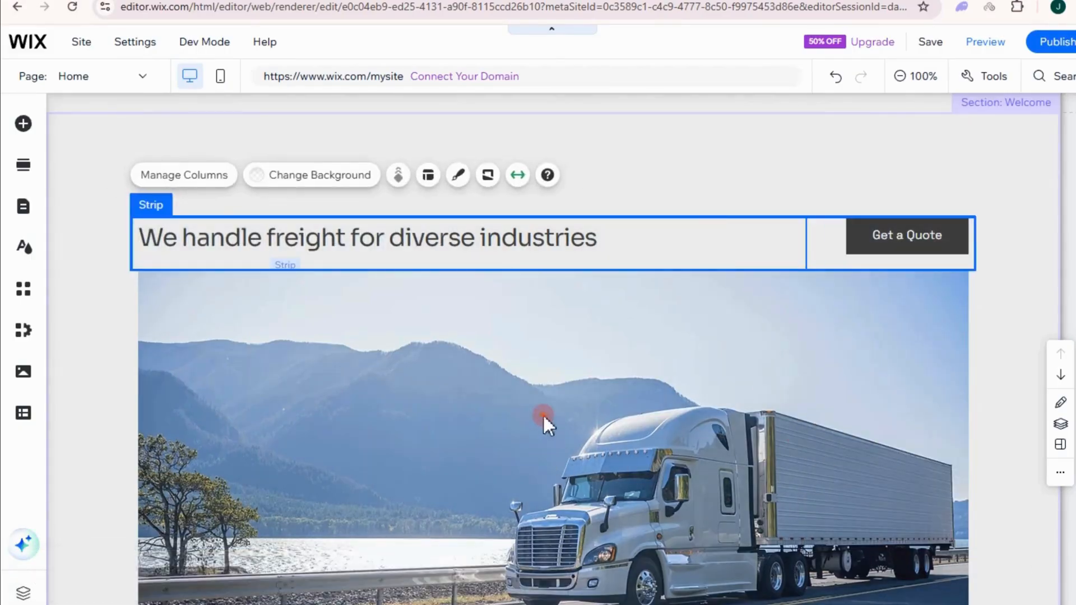
Step: Open the image library for replacing the background of the truck strip in the Welcome section
click(544, 418)
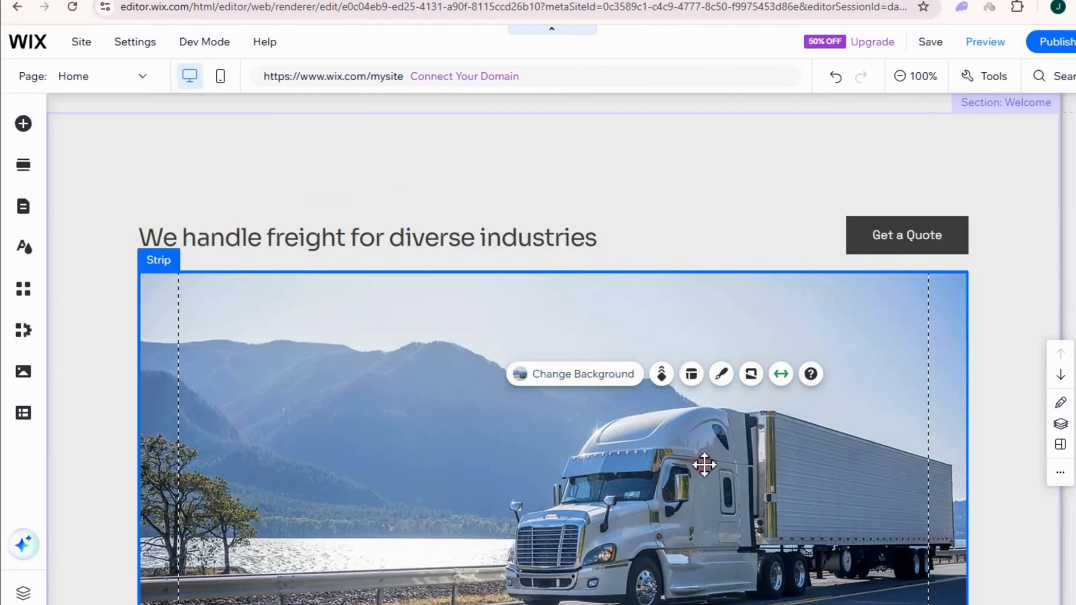
click(588, 384)
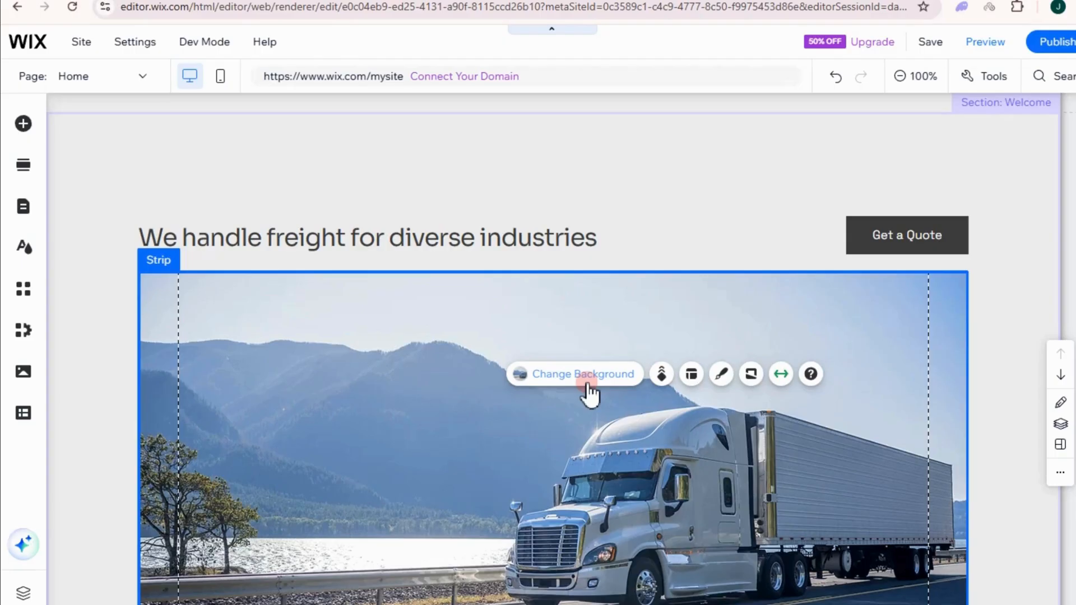
scroll(590, 395, down, 1)
click(602, 298)
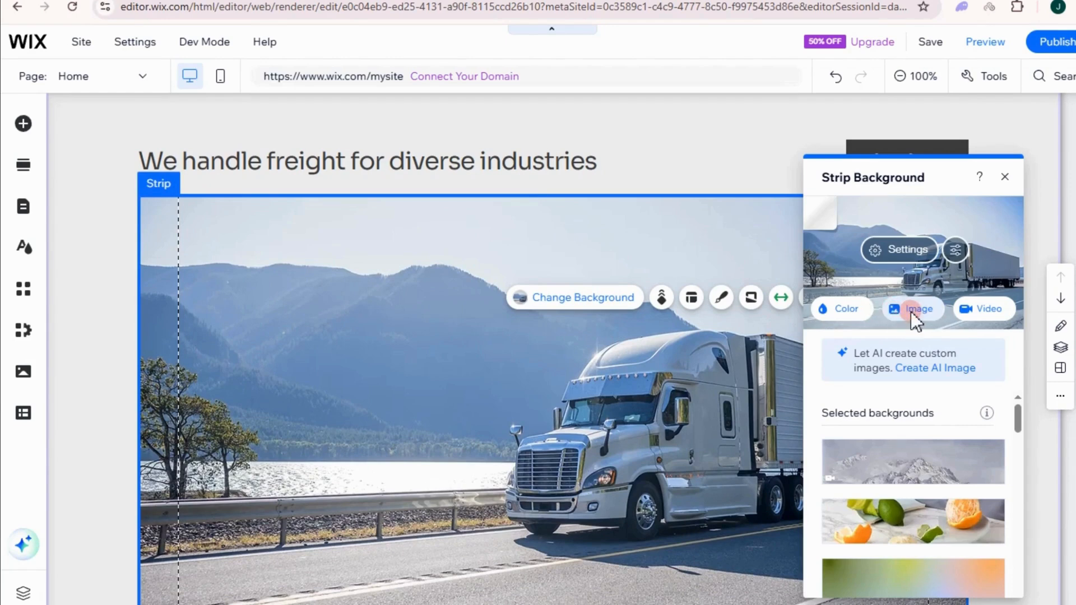
click(894, 443)
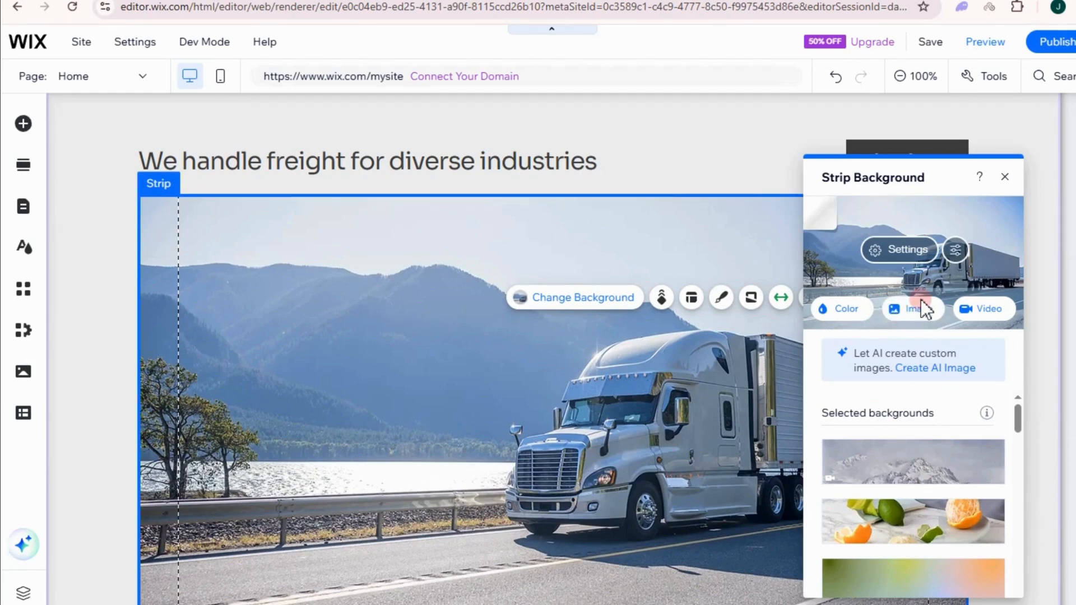
click(919, 335)
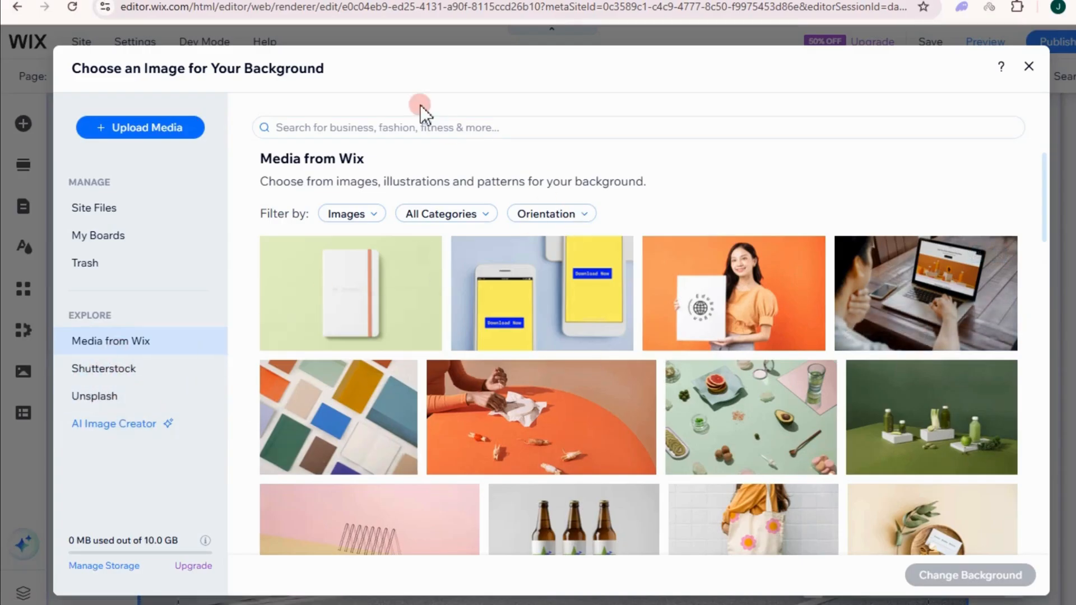
Step: Search the Wix media for "cars" and set the Car Leasing image as the strip's background
click(421, 127)
text(cars)
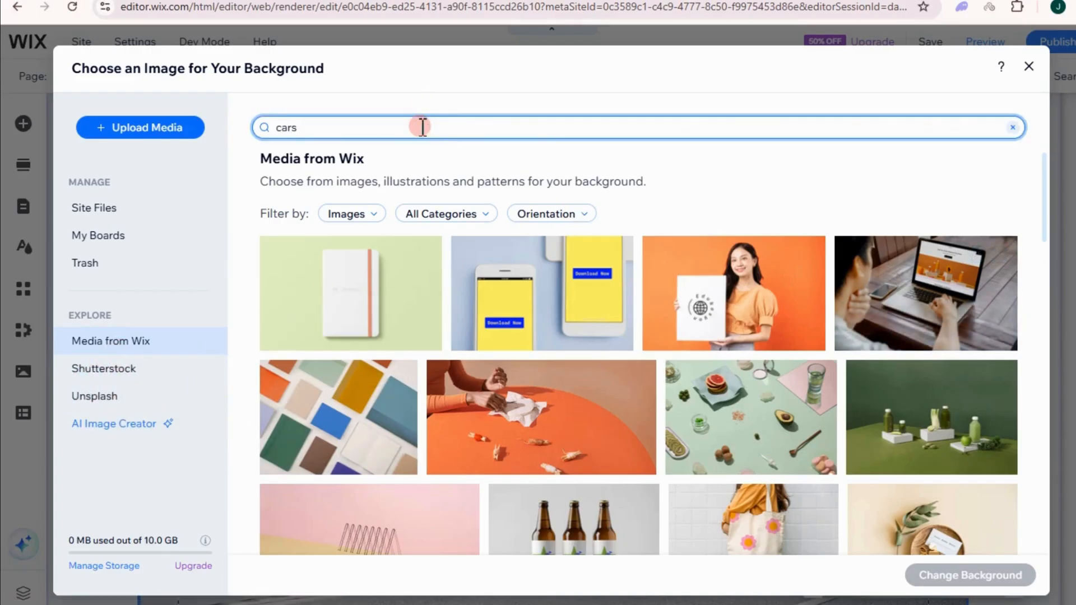
key(Return)
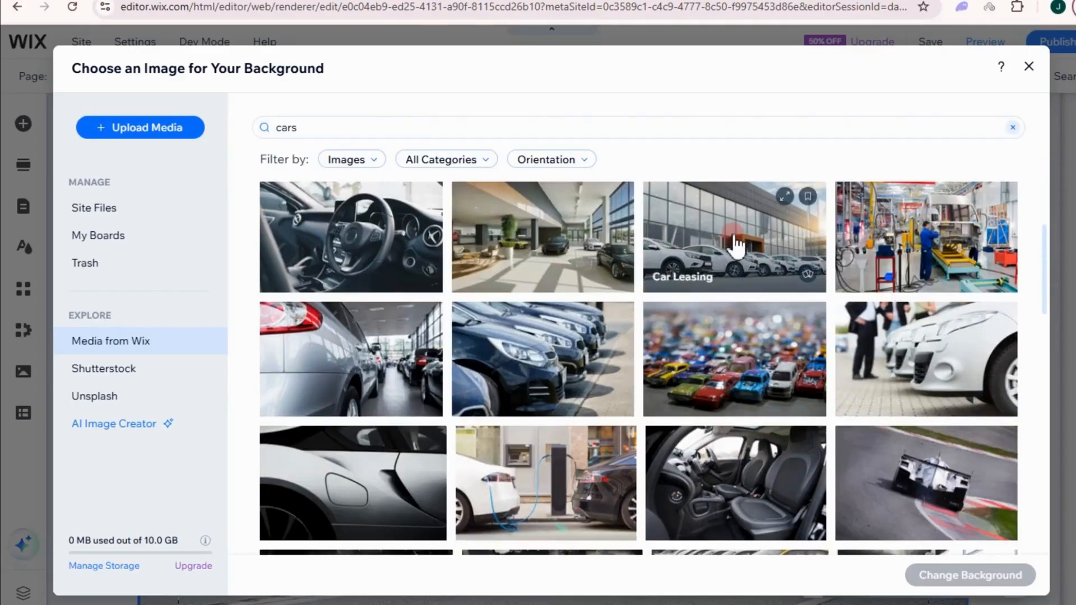
click(742, 246)
click(1008, 575)
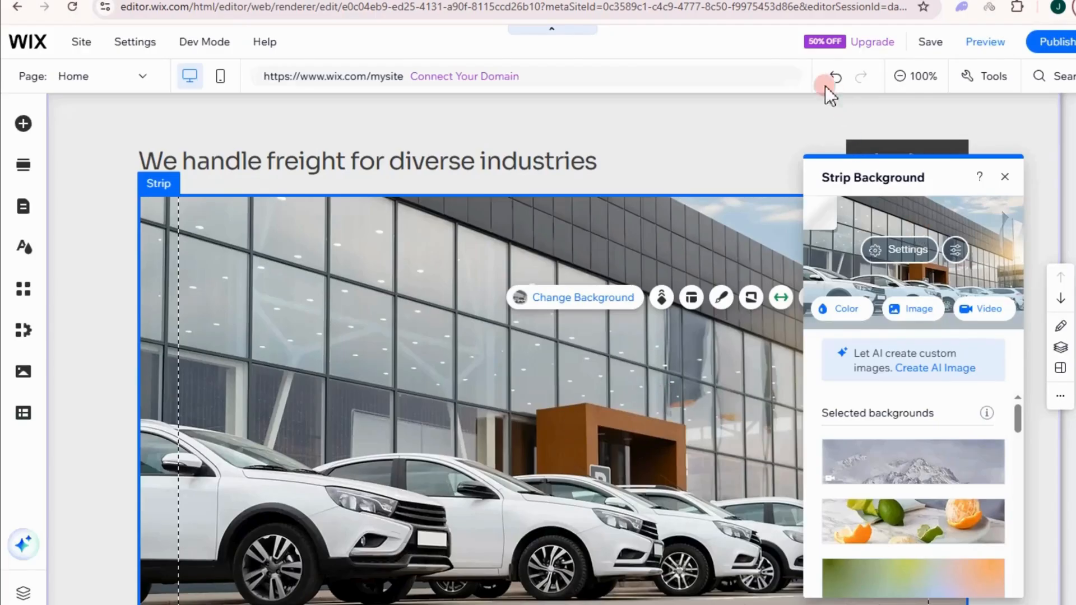
click(729, 147)
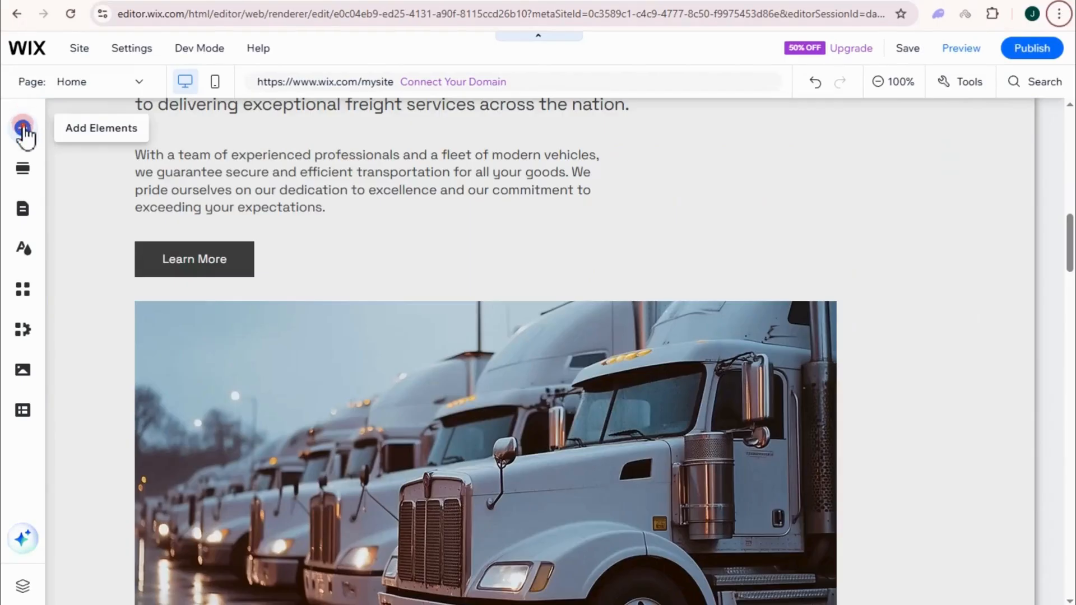
Step: Look through the Embed Code and Bookings elements that can be added to the page
click(22, 129)
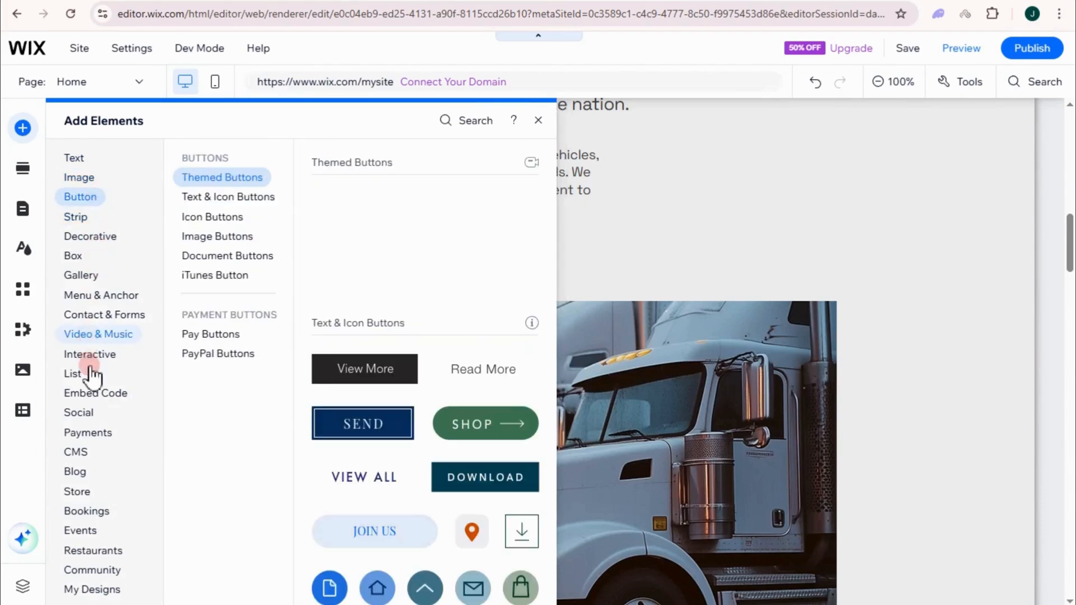
click(94, 399)
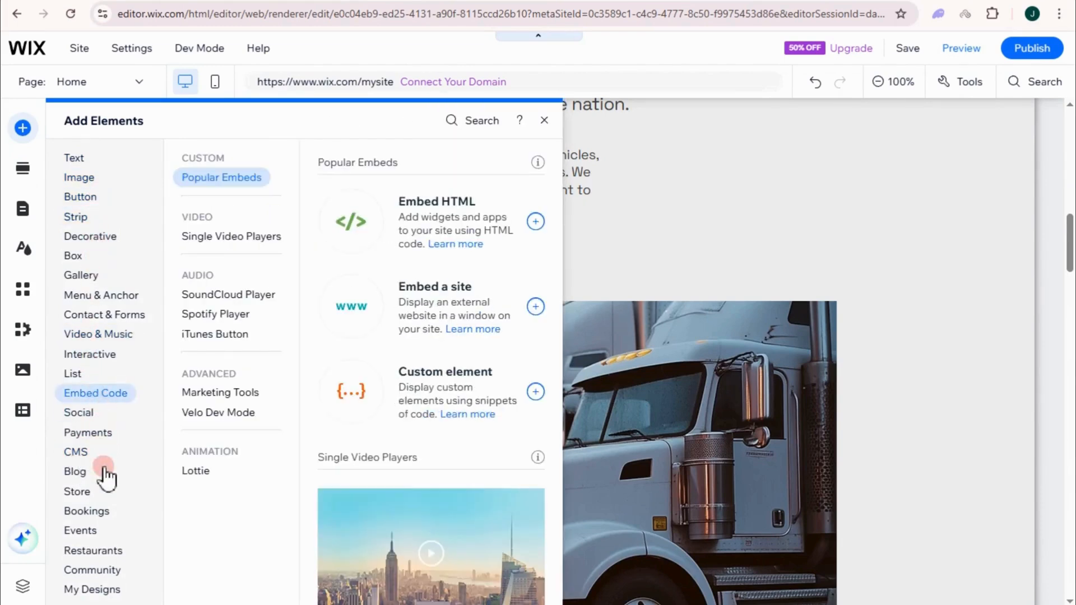
click(103, 510)
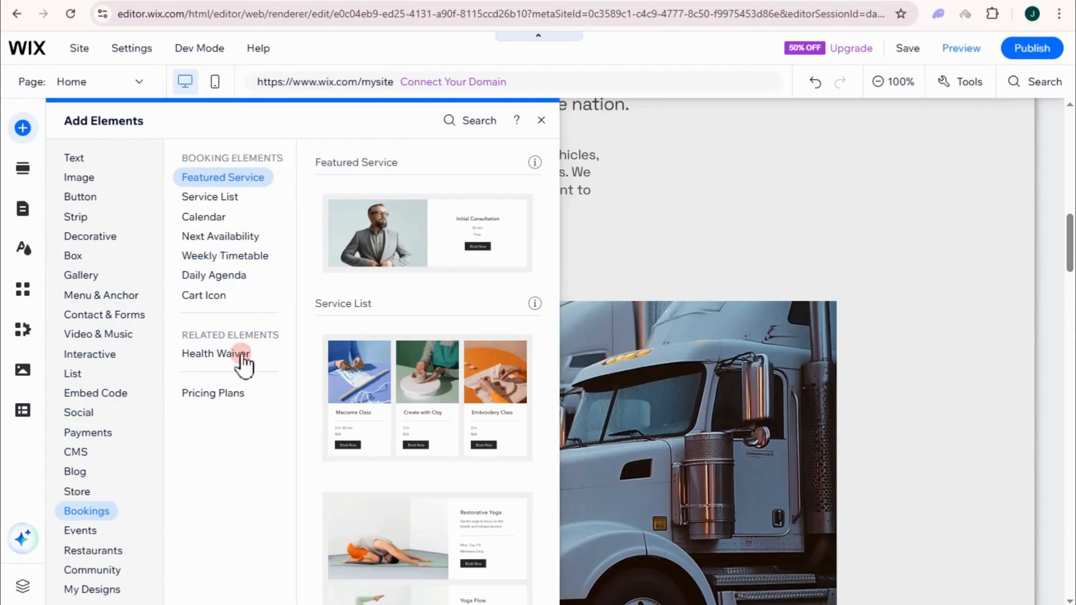
Step: Add the Contact Us section with address, contact details, opening hours and map directly below the Welcome section
click(21, 171)
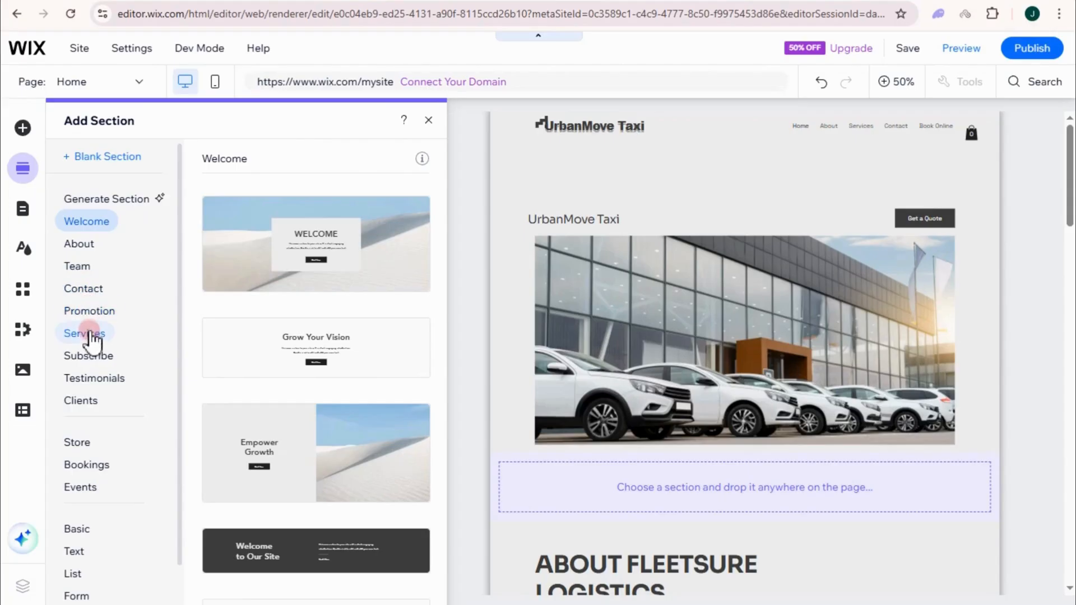
click(91, 292)
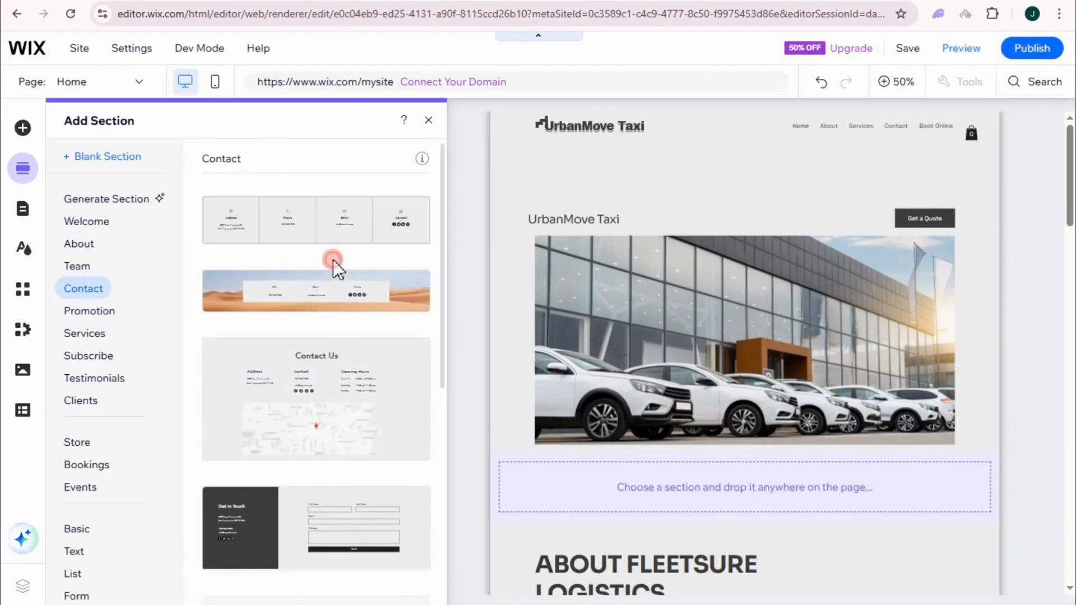
click(317, 406)
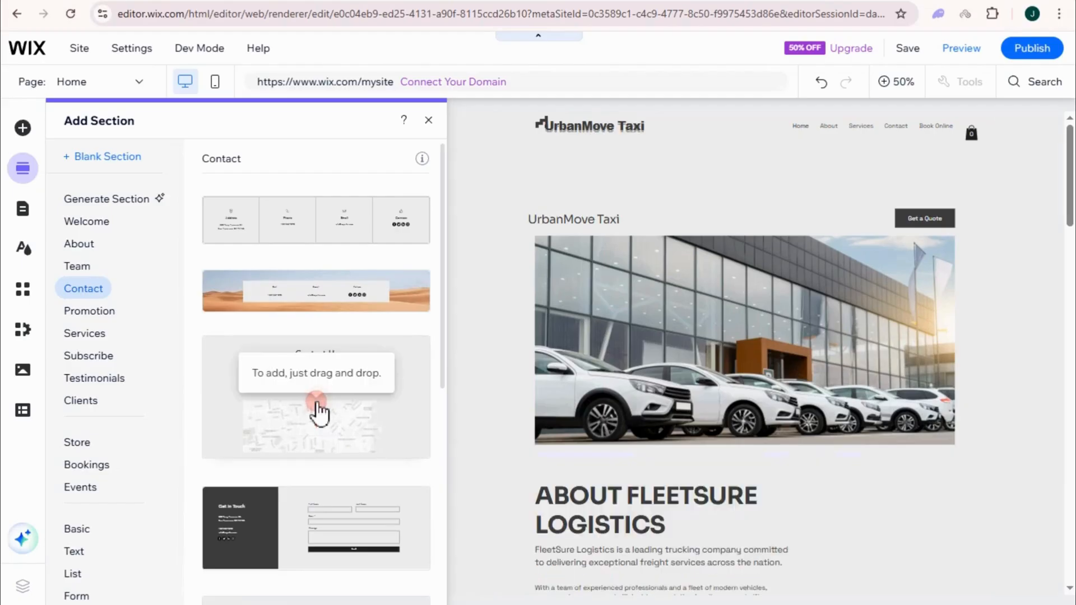
click(711, 463)
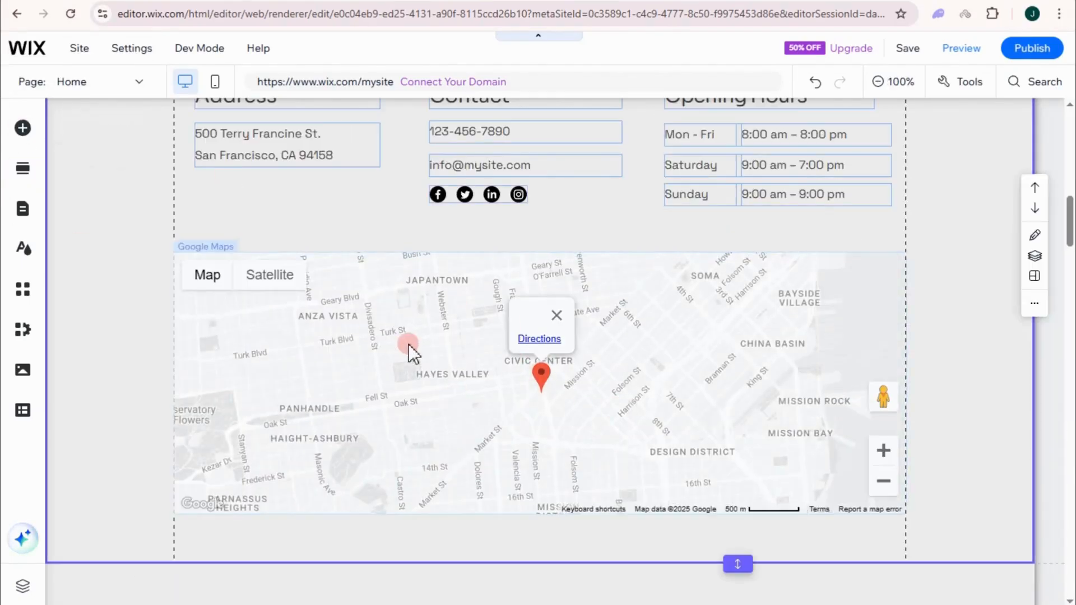
scroll(408, 344, up, 6)
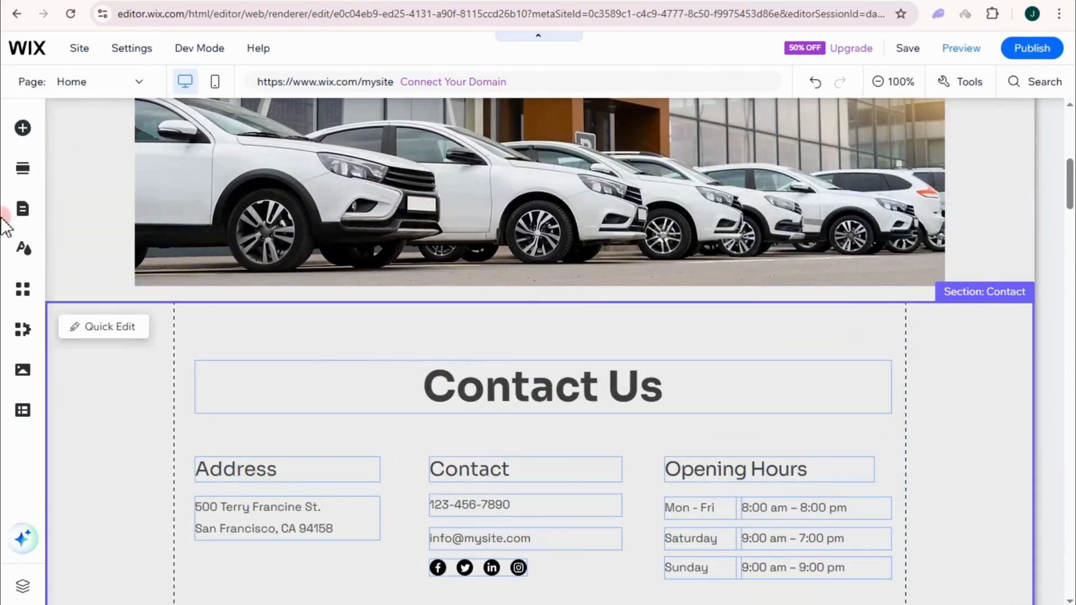
Step: Reorder the site menu so that the About page comes before Home
click(24, 222)
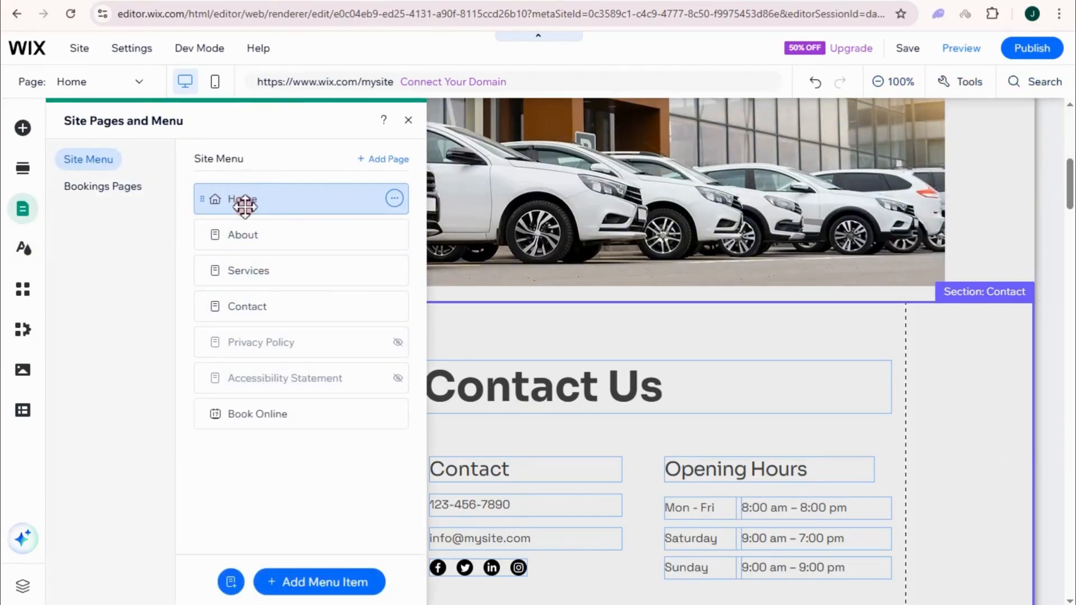
click(258, 257)
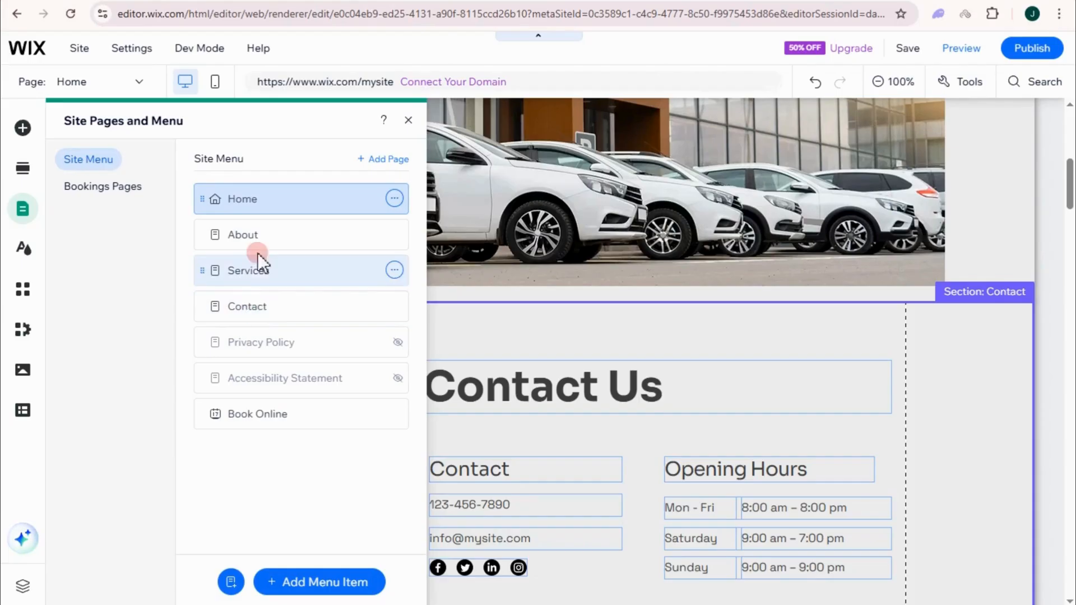
drag(253, 238, 245, 288)
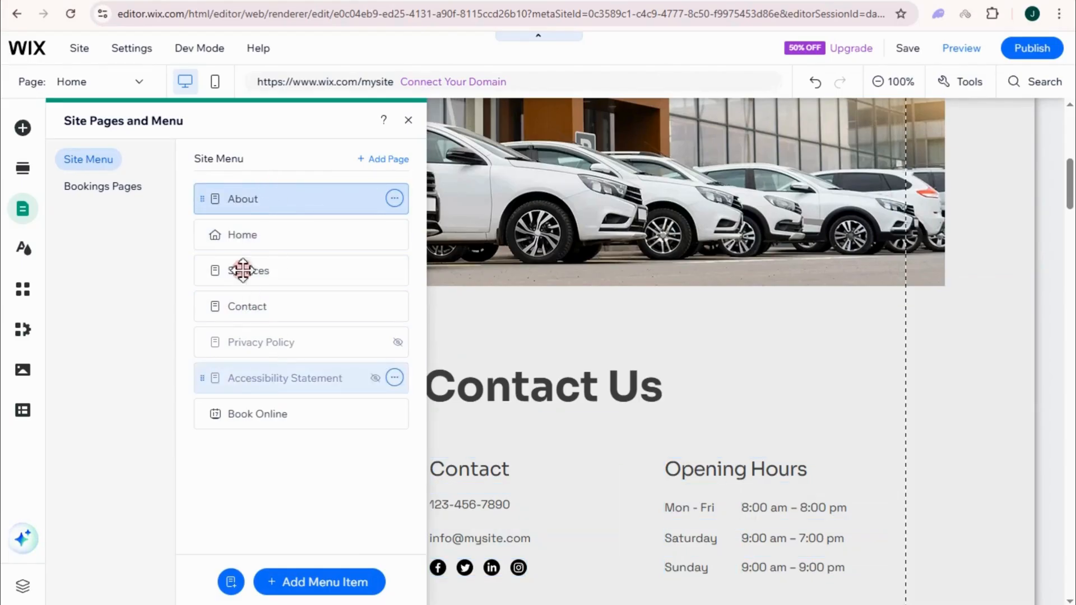
Step: Look through the site design's color theme, text theme and page background options
click(26, 255)
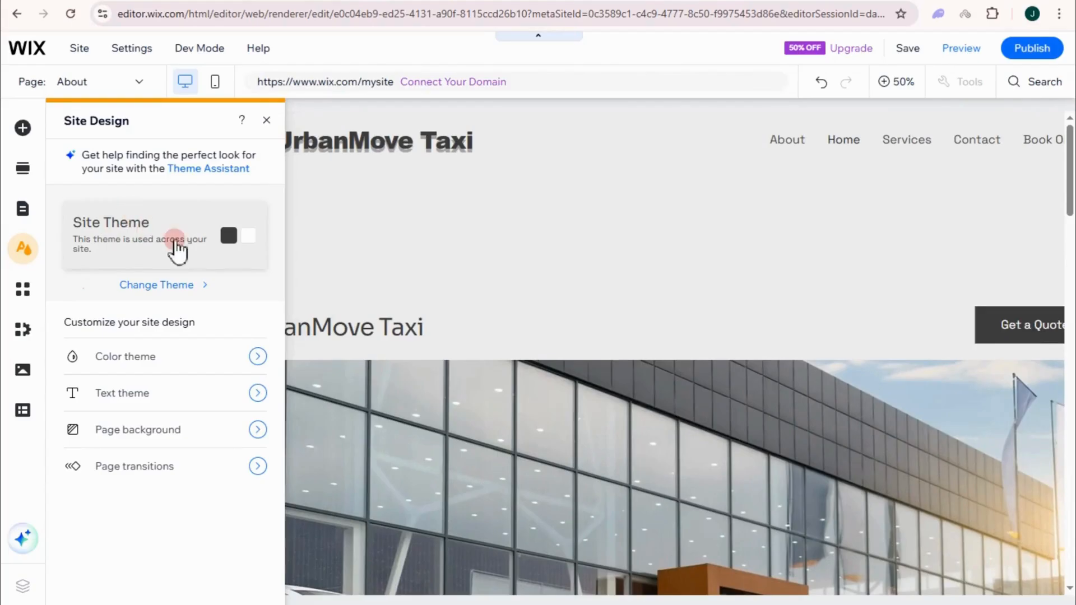
click(250, 359)
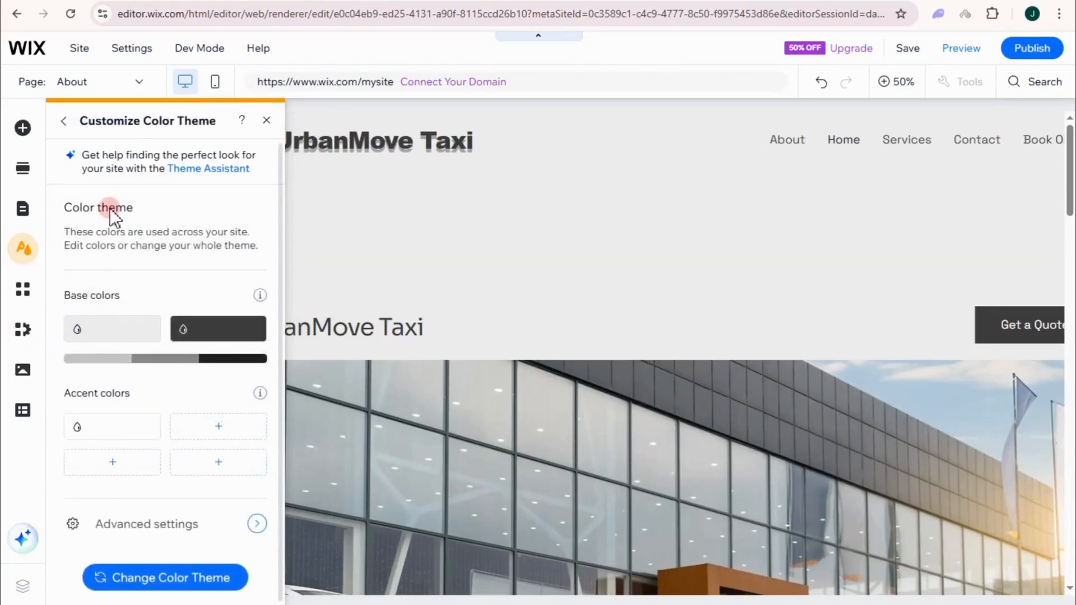
click(63, 122)
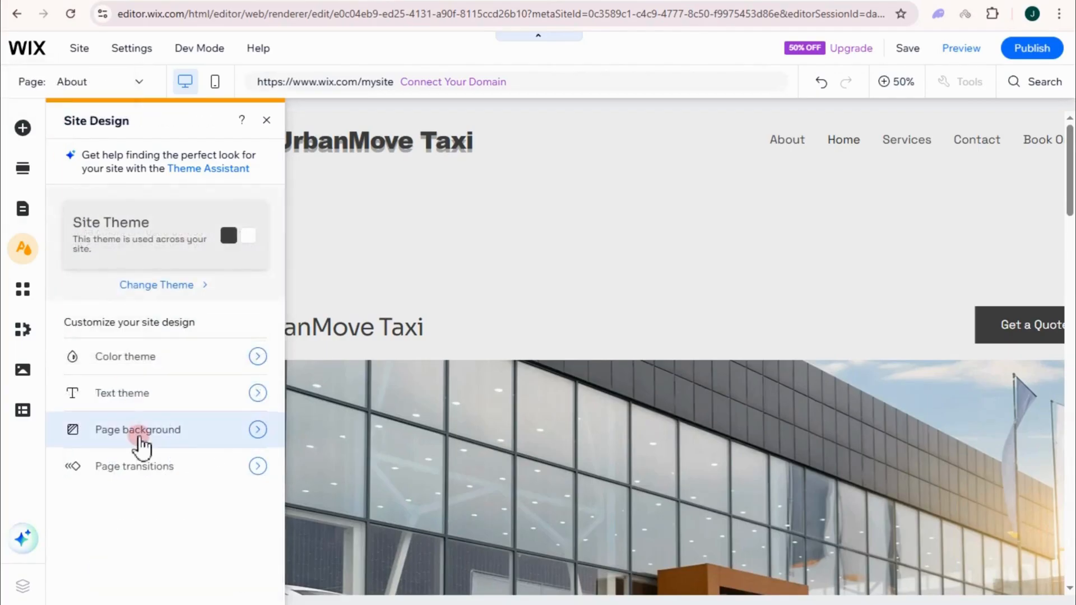
click(153, 397)
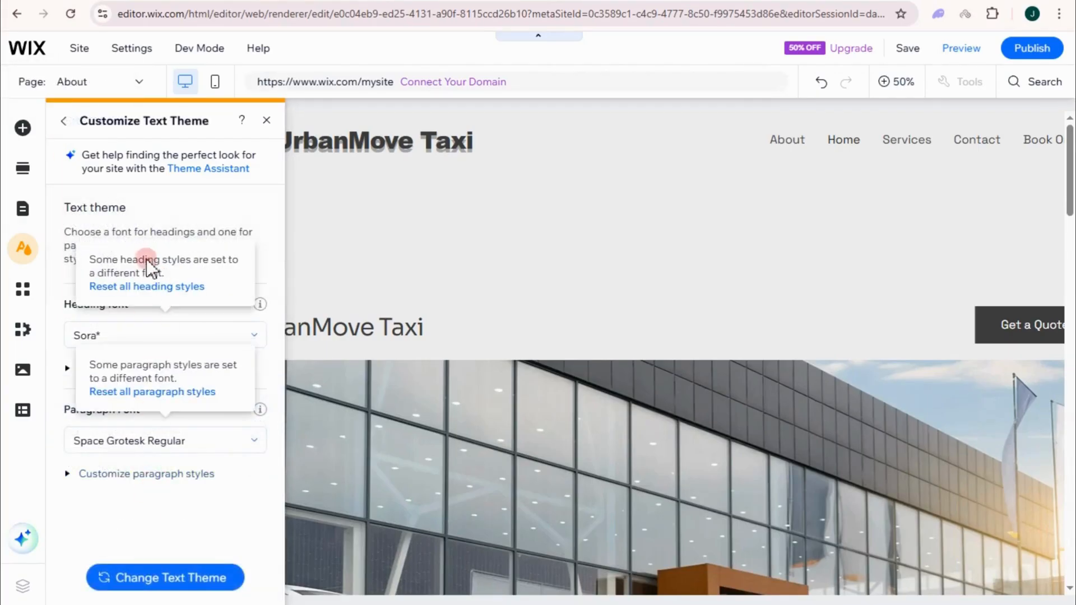
click(67, 121)
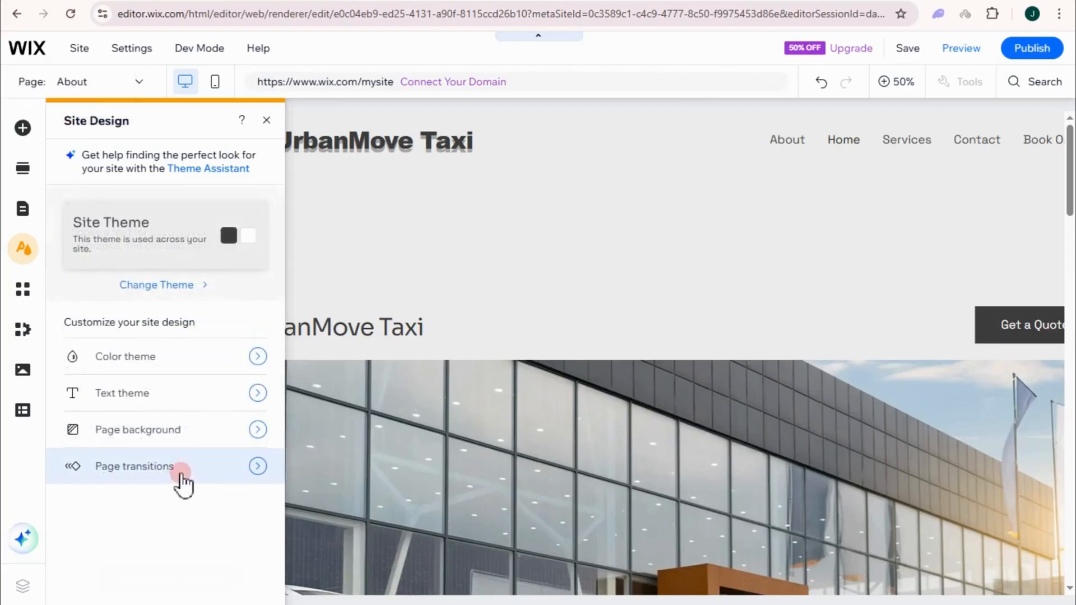
click(153, 444)
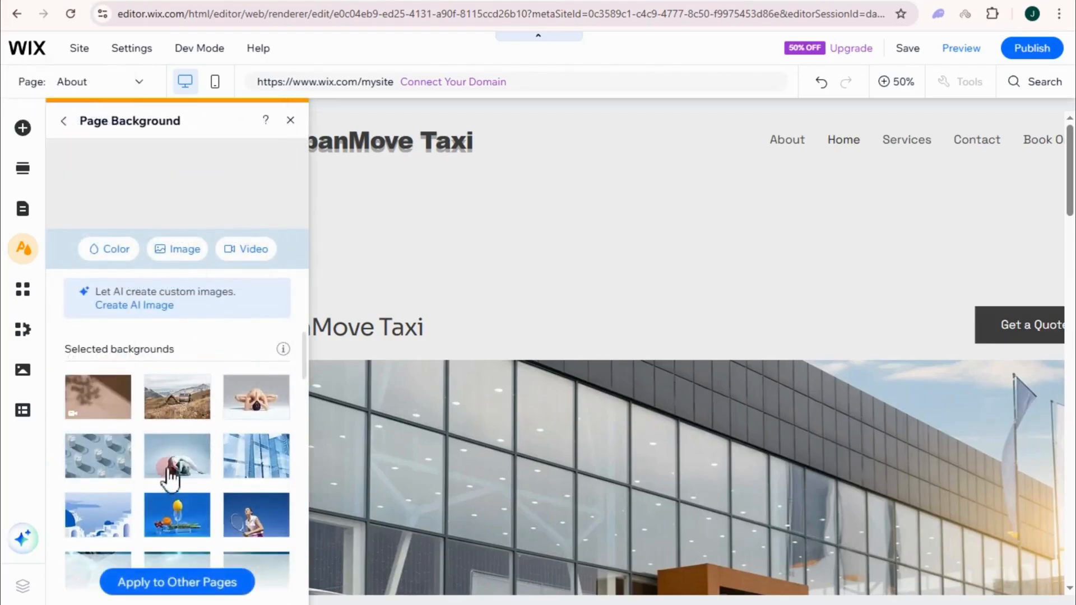
scroll(171, 477, down, 3)
scroll(172, 408, up, 2)
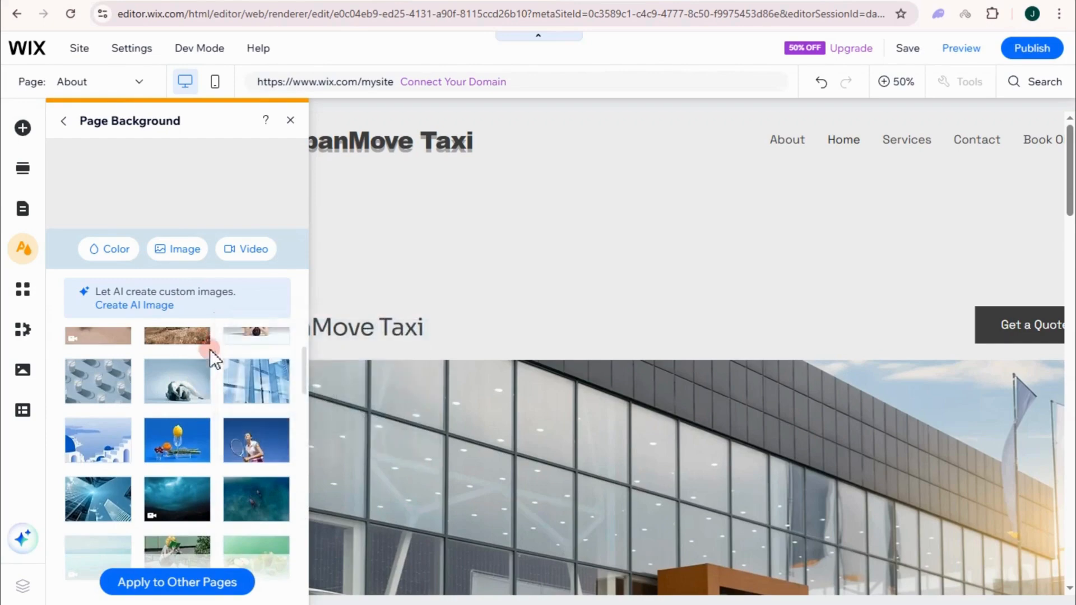
click(65, 124)
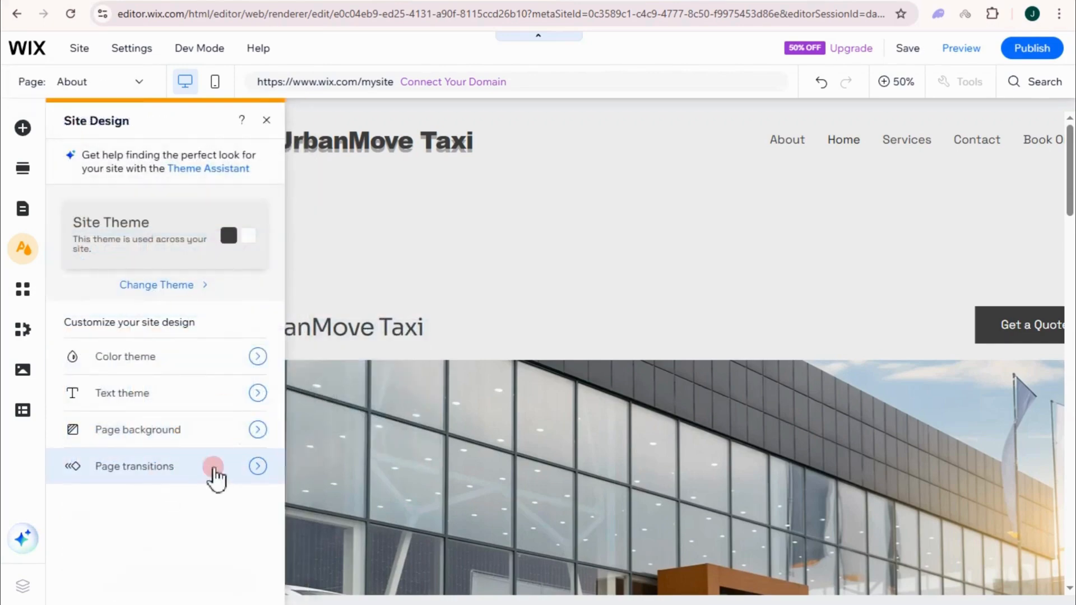
Step: Browse the recommended, trending and Wix Business Solutions apps in the App Market
click(35, 296)
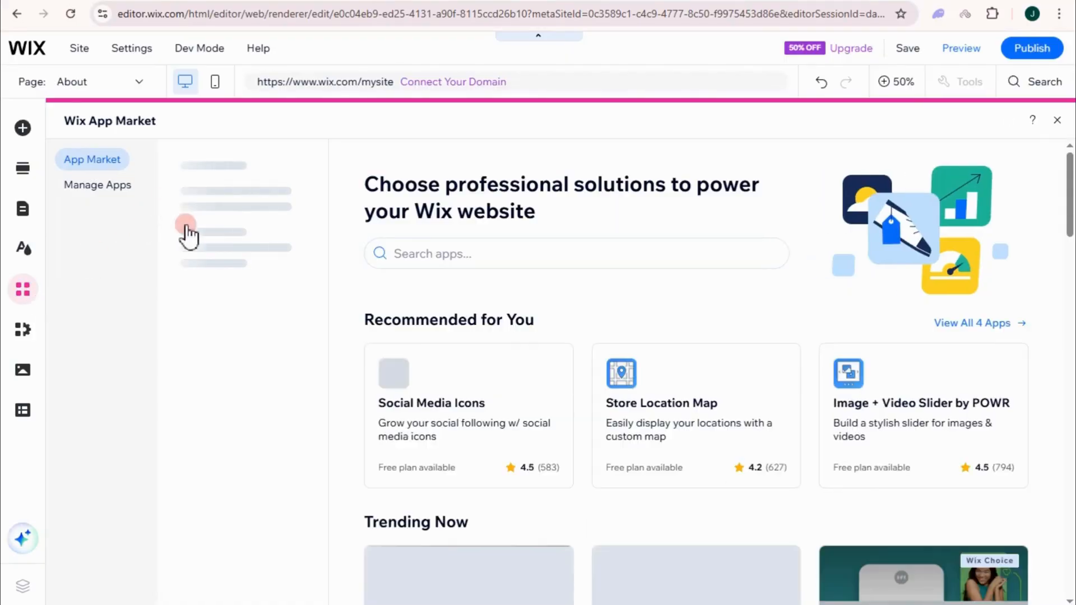
scroll(505, 427, down, 5)
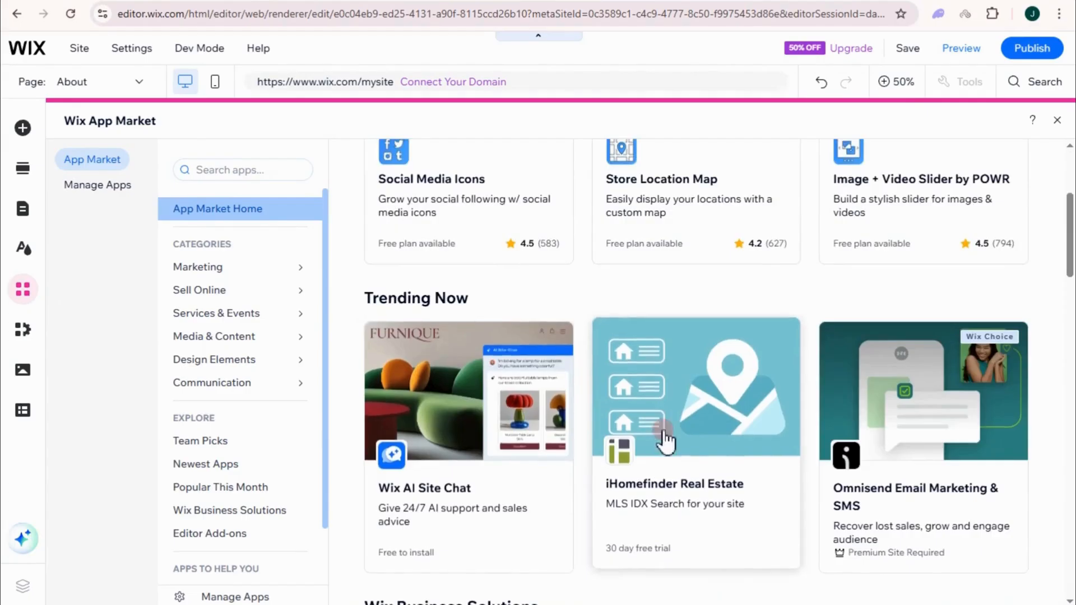
scroll(723, 488, down, 4)
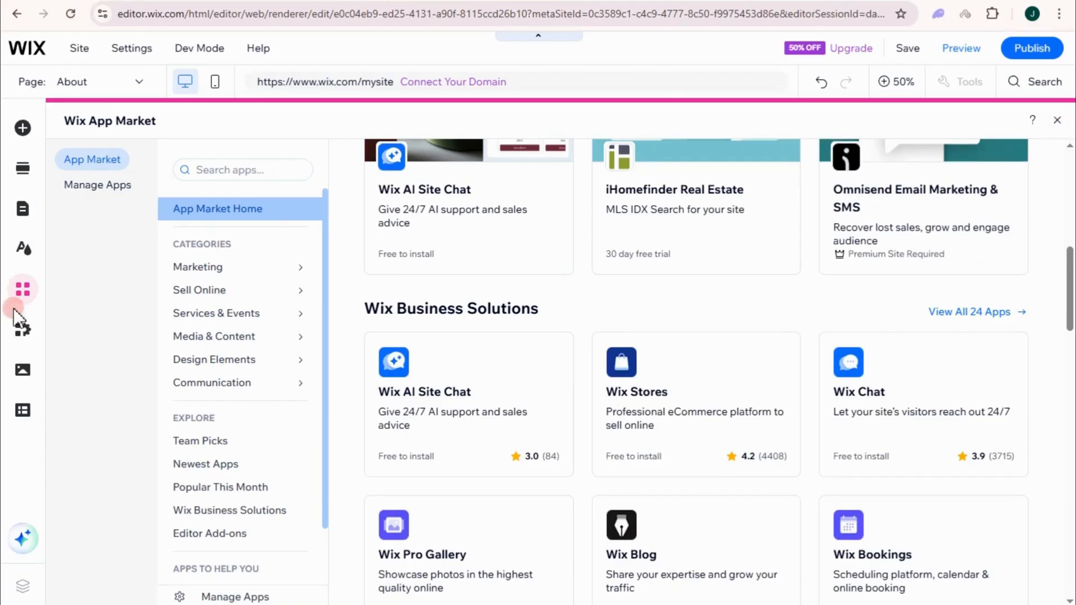
Step: Review the Wix Bookings setup and management options, and the site's media upload and editing tools
click(22, 329)
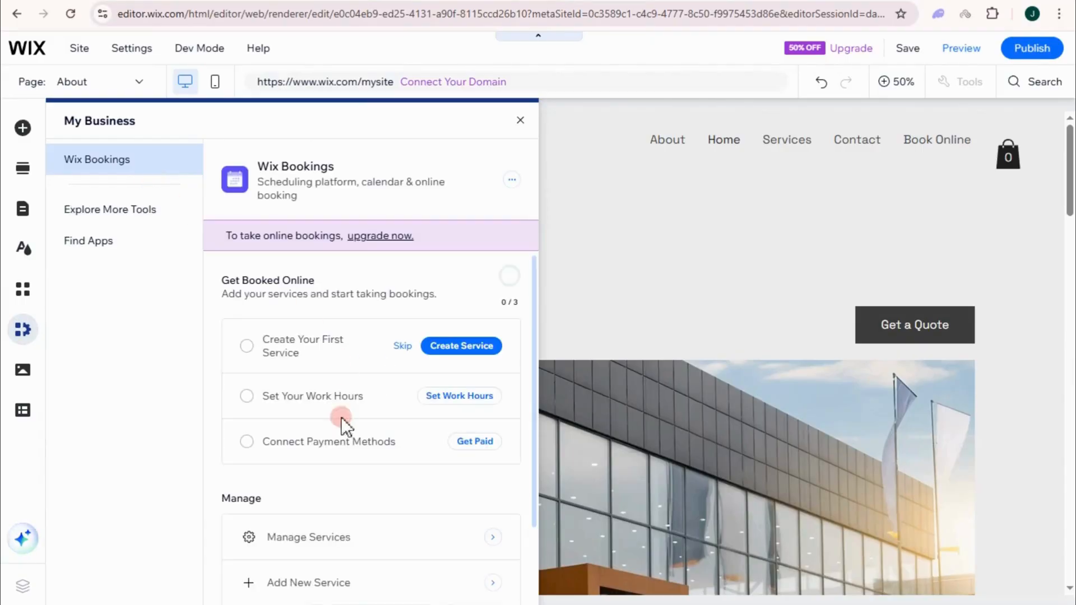
scroll(330, 431, down, 2)
scroll(339, 432, up, 2)
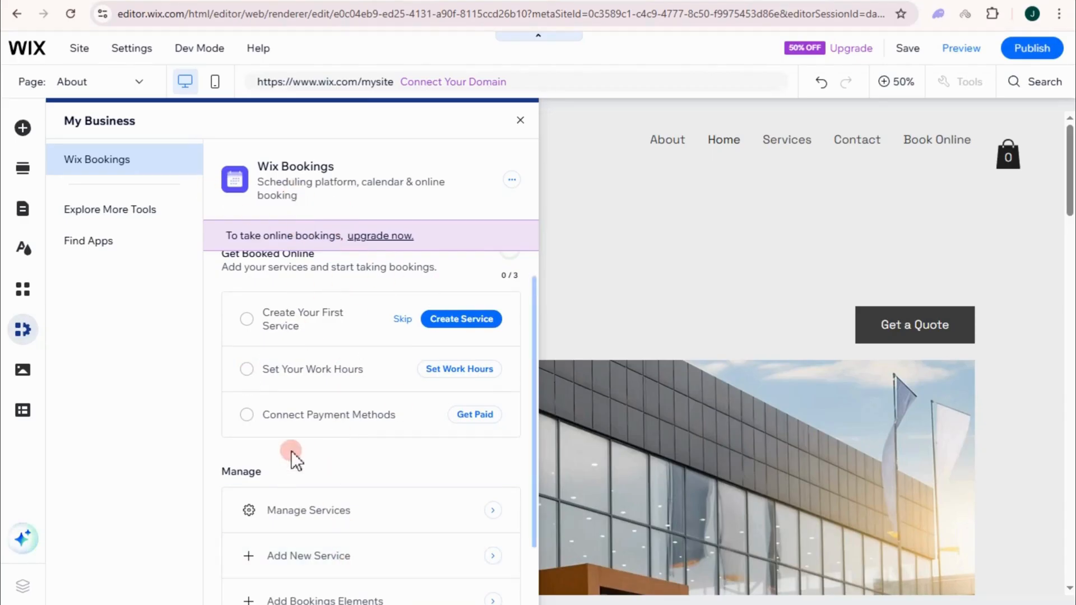
click(520, 121)
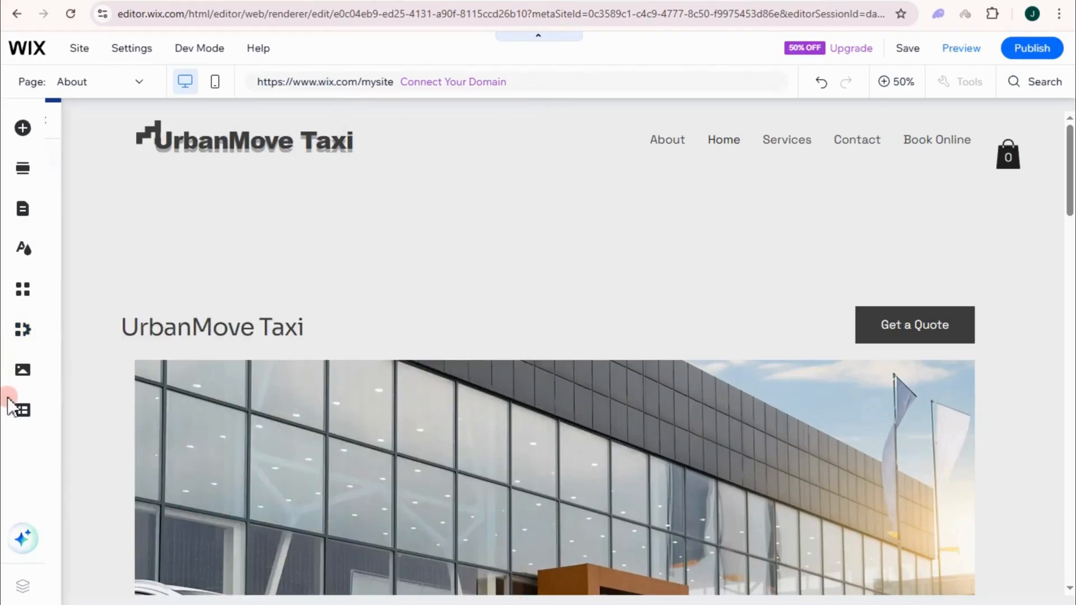
click(21, 374)
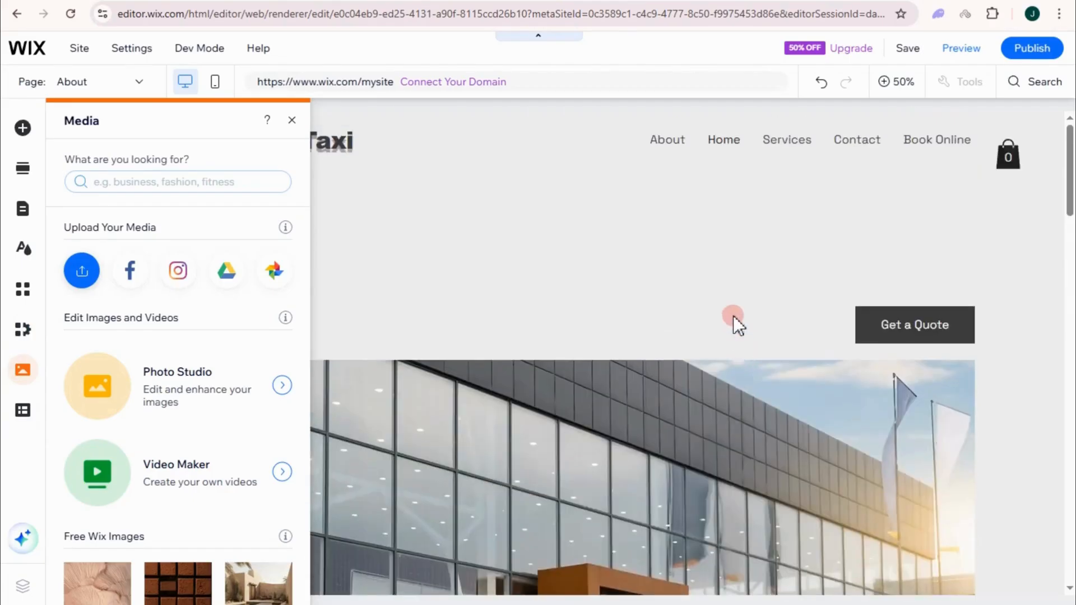
Step: Preview the site and look over the Who We Are and Meet Our Team sections
click(968, 48)
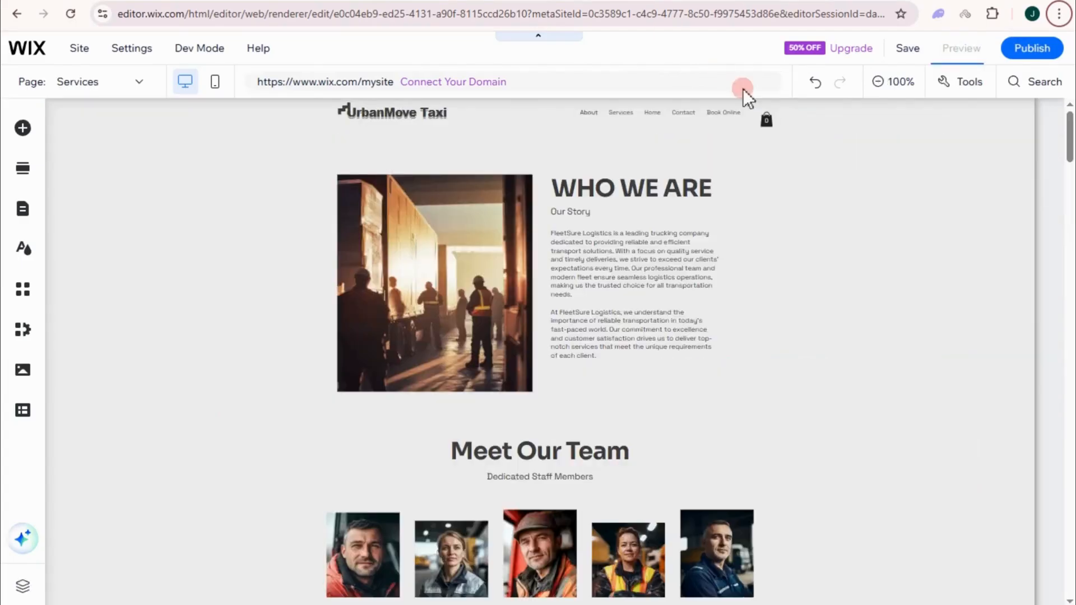
scroll(815, 292, down, 7)
scroll(815, 312, up, 5)
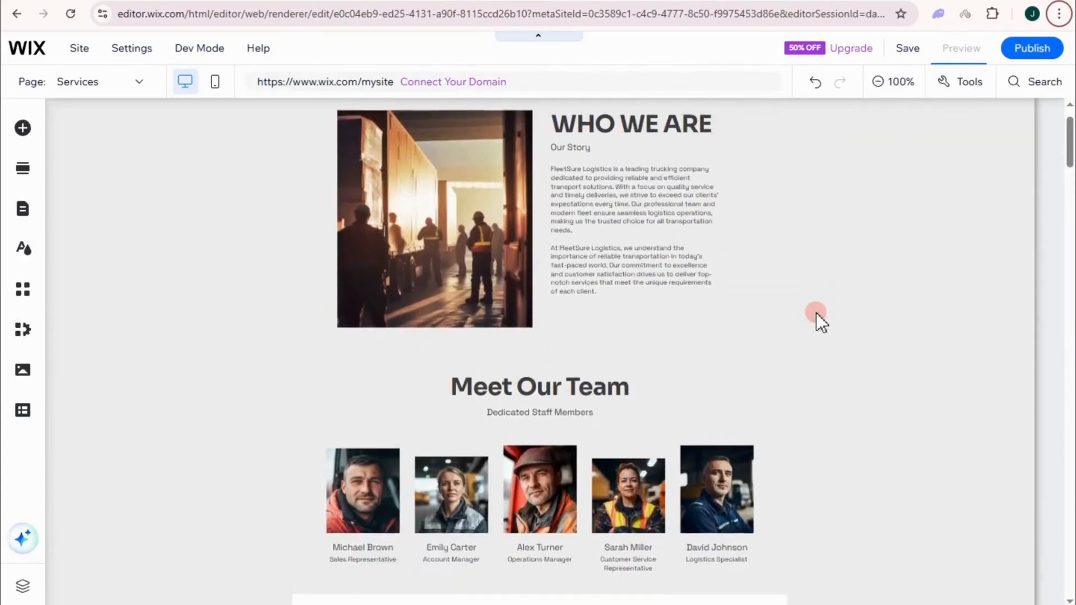
scroll(757, 294, up, 2)
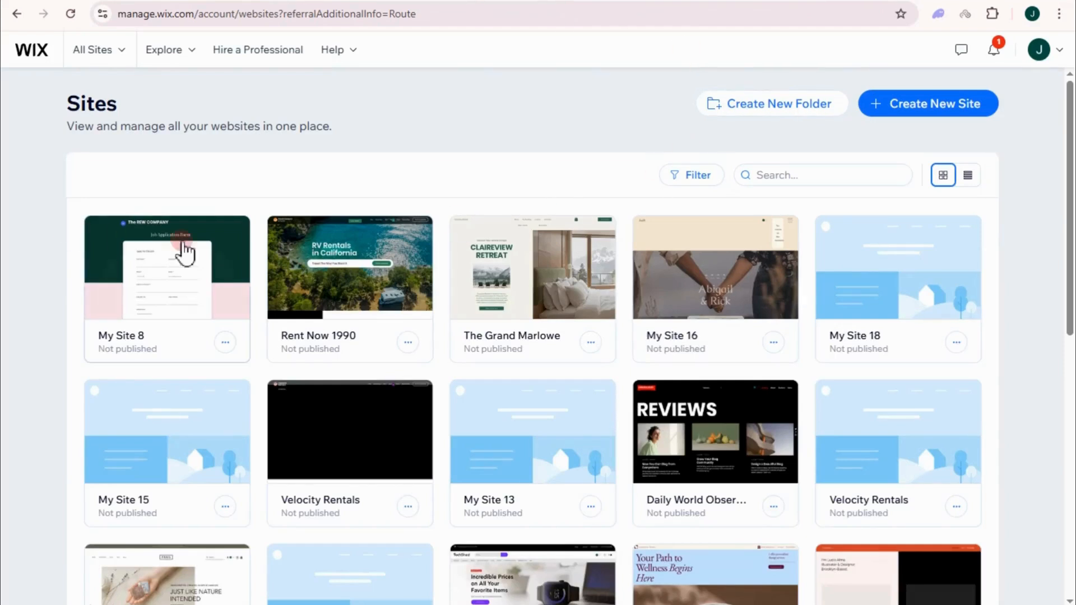
Step: Open the Booking Calendar in the Urbanmove Taxi dashboard and show the entry types that can be added
mouse_move(221, 290)
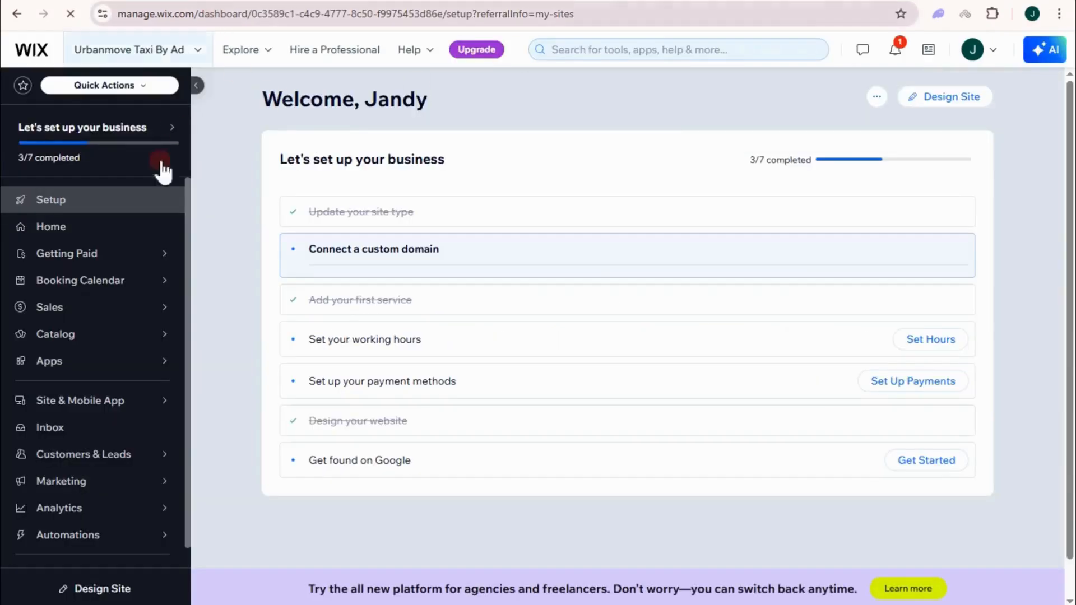
mouse_move(96, 292)
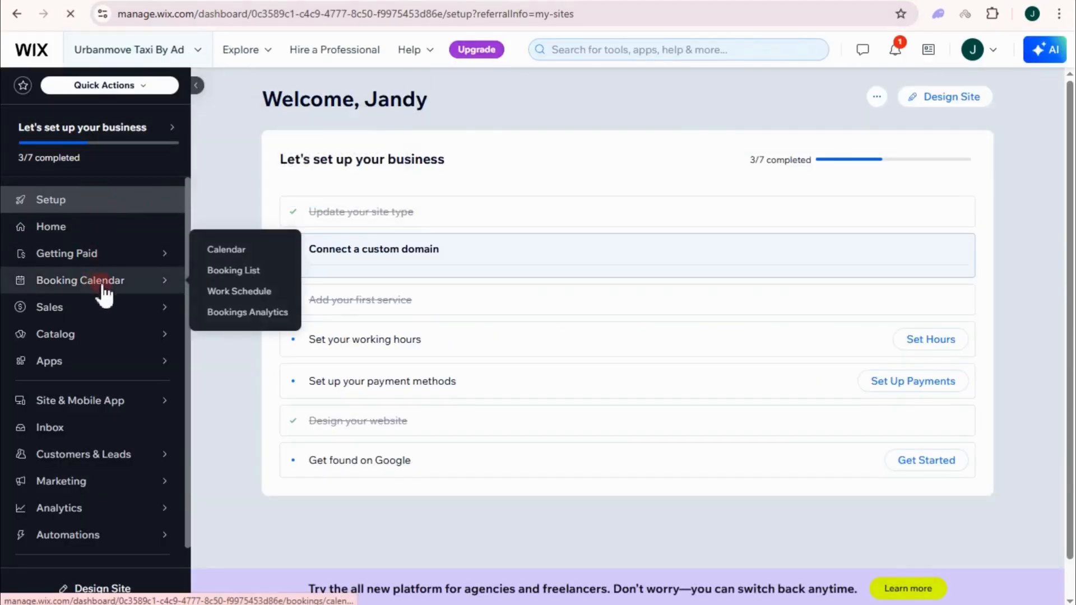
click(217, 249)
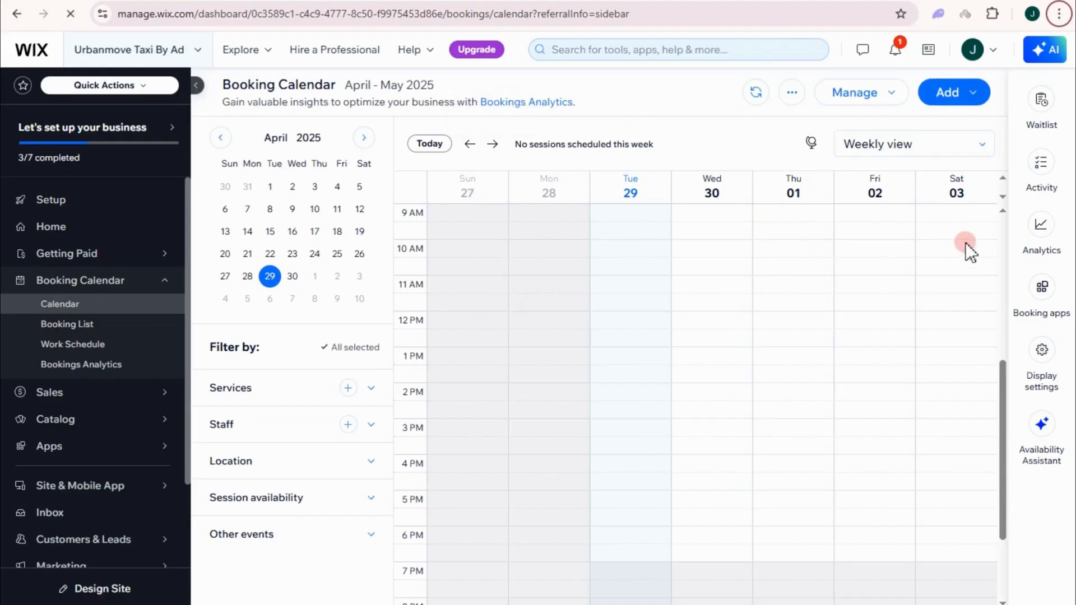
click(951, 94)
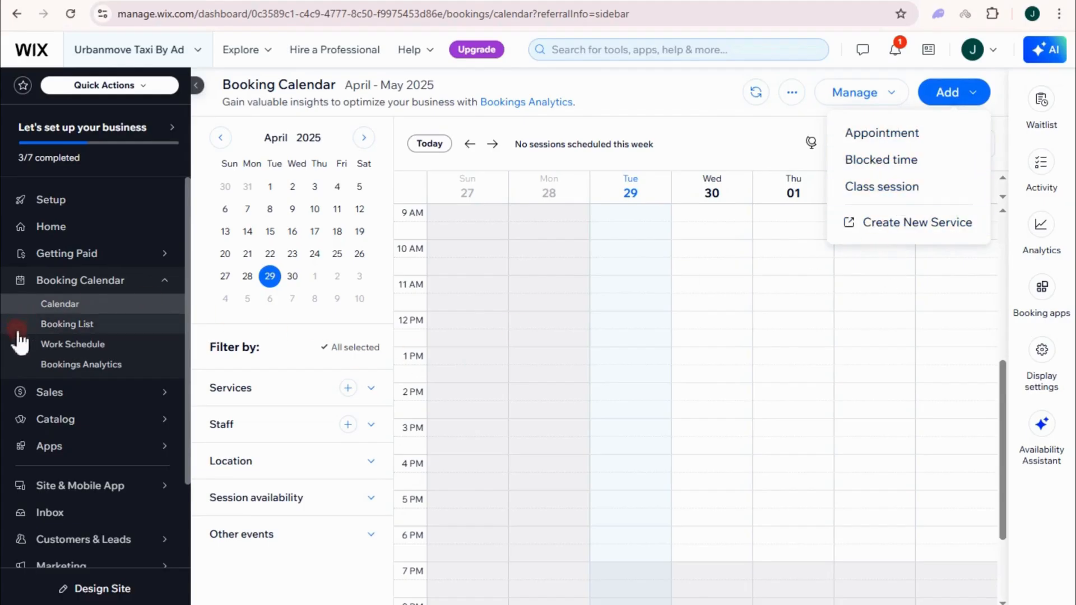
Step: From the Booking List's tips offer, open the Wix Tips (New) app and choose Urbanmove Taxi By Ad as the site to add it to
click(80, 325)
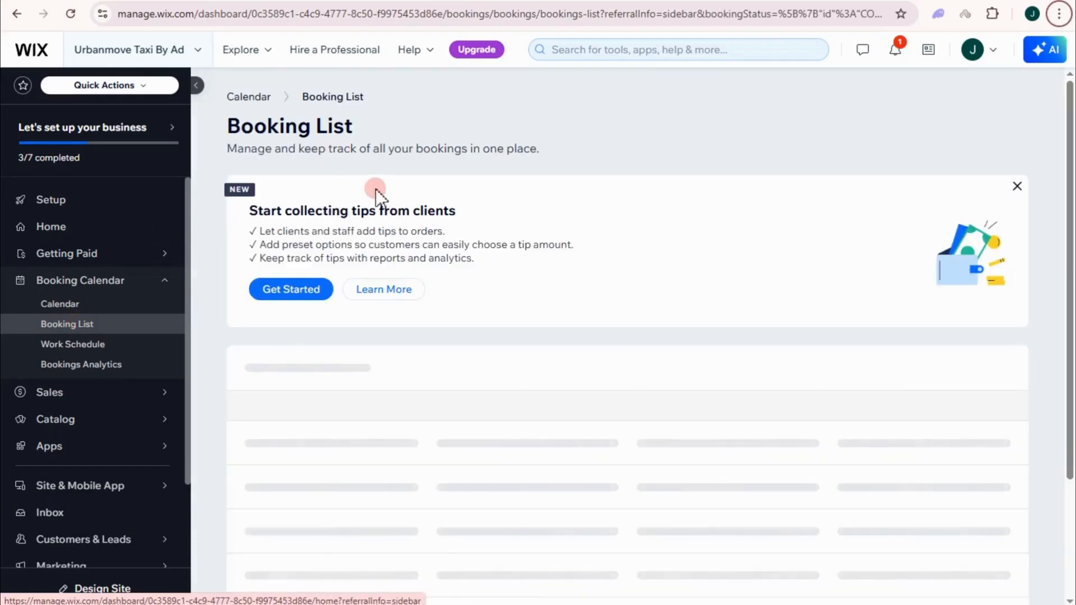
click(303, 291)
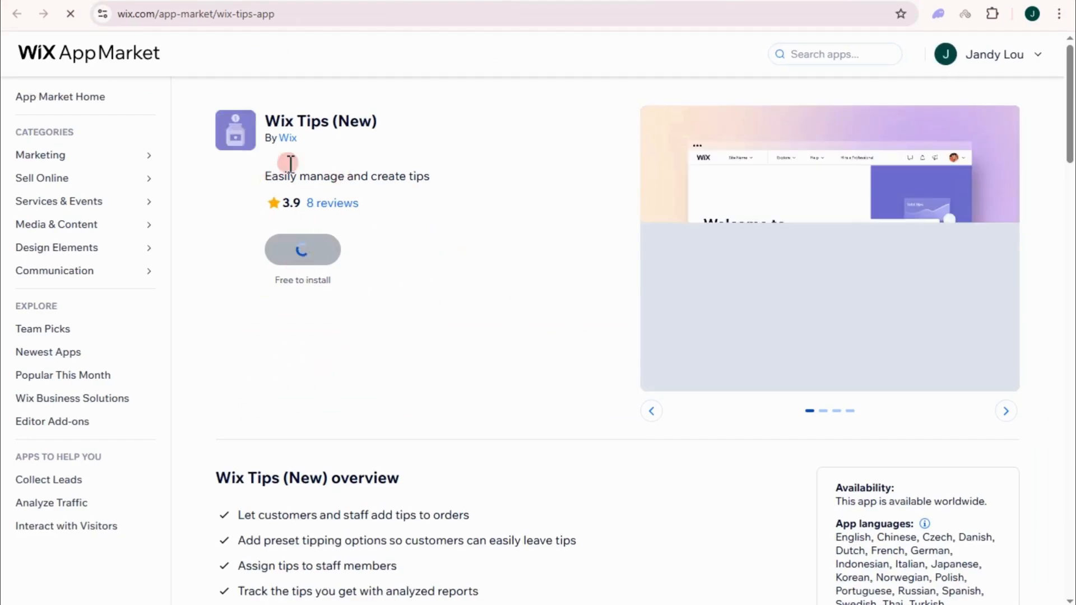
scroll(334, 257, down, 3)
scroll(336, 224, up, 3)
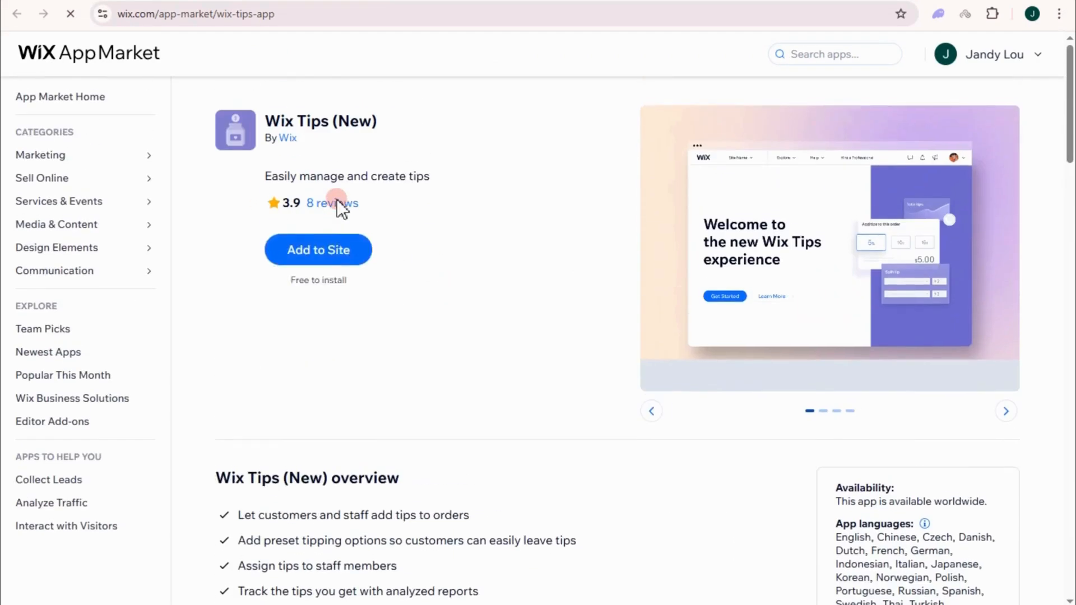
click(333, 250)
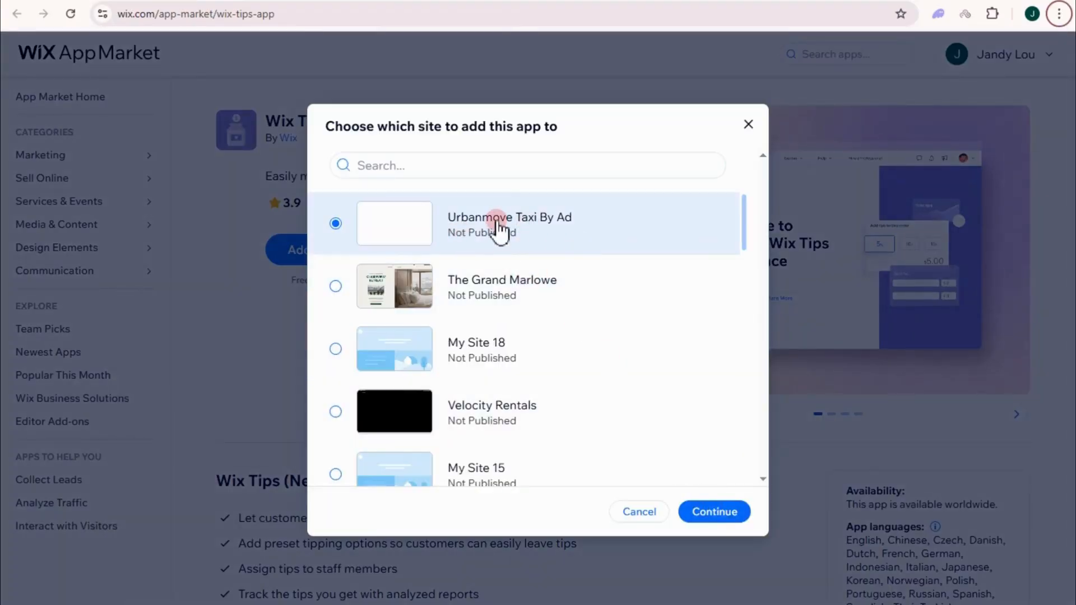
click(710, 513)
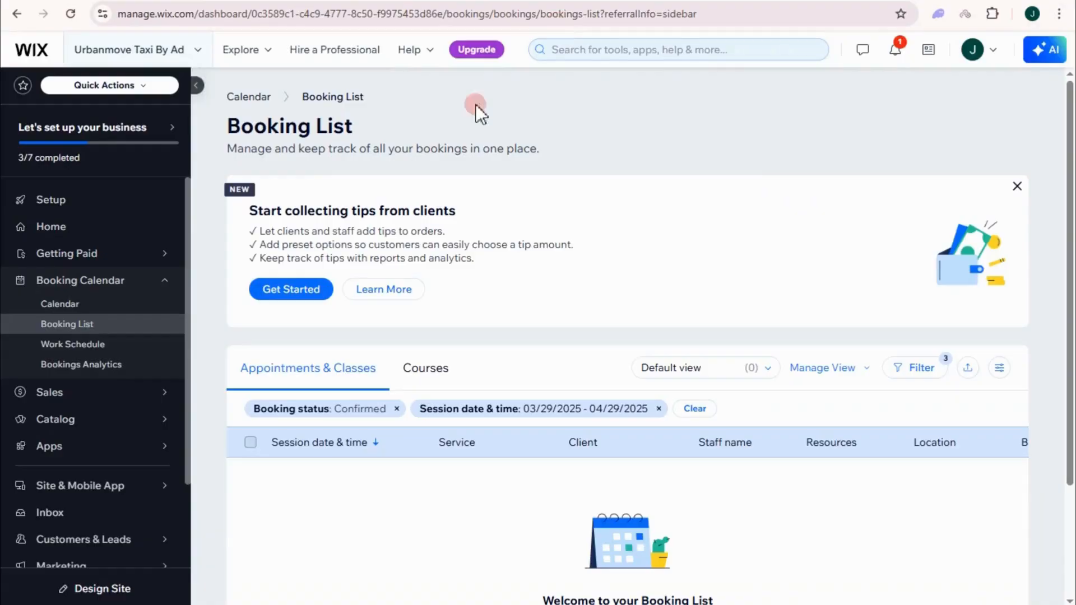
Step: Open the Booking Calendar's Work Schedule and look over the client cards in Bookings Analytics
click(83, 344)
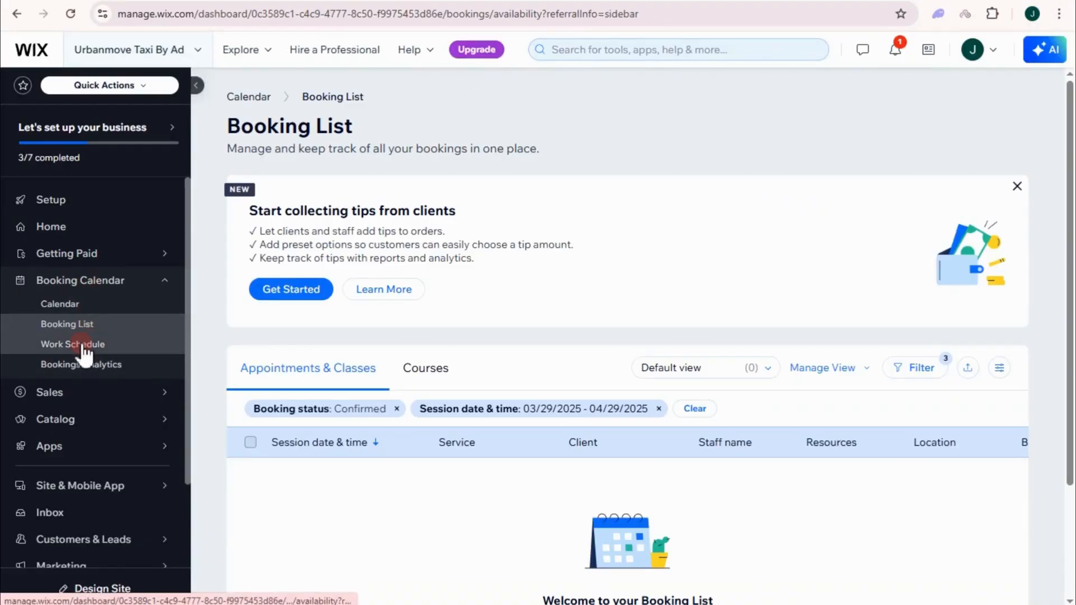
scroll(359, 415, down, 3)
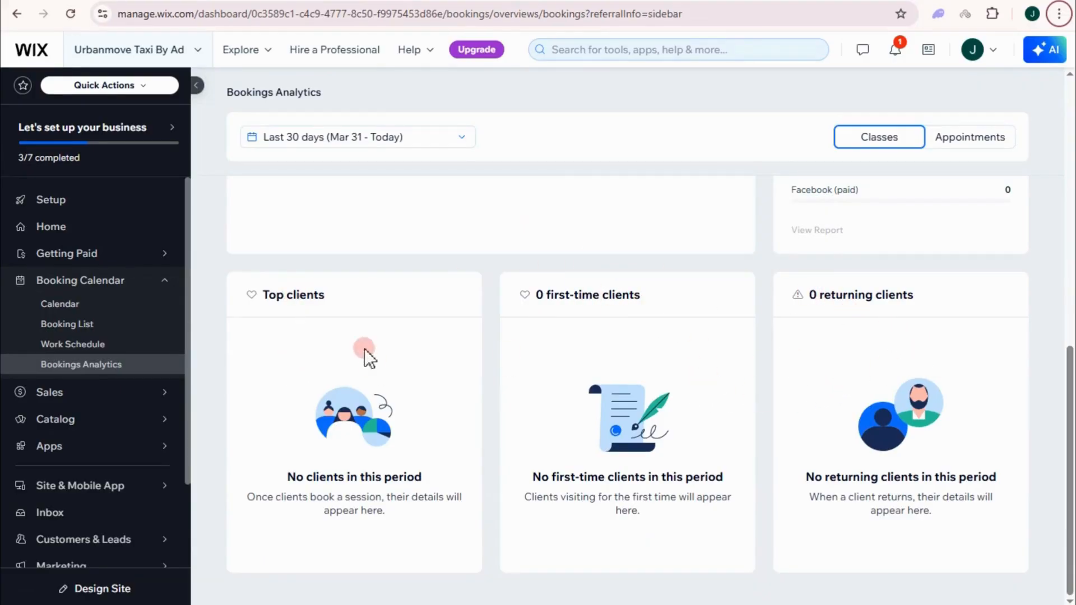
Step: Look through the Sales pages: Orders, Gift Card Sales, All Payments, Receipts and Sales Overview
mouse_move(101, 399)
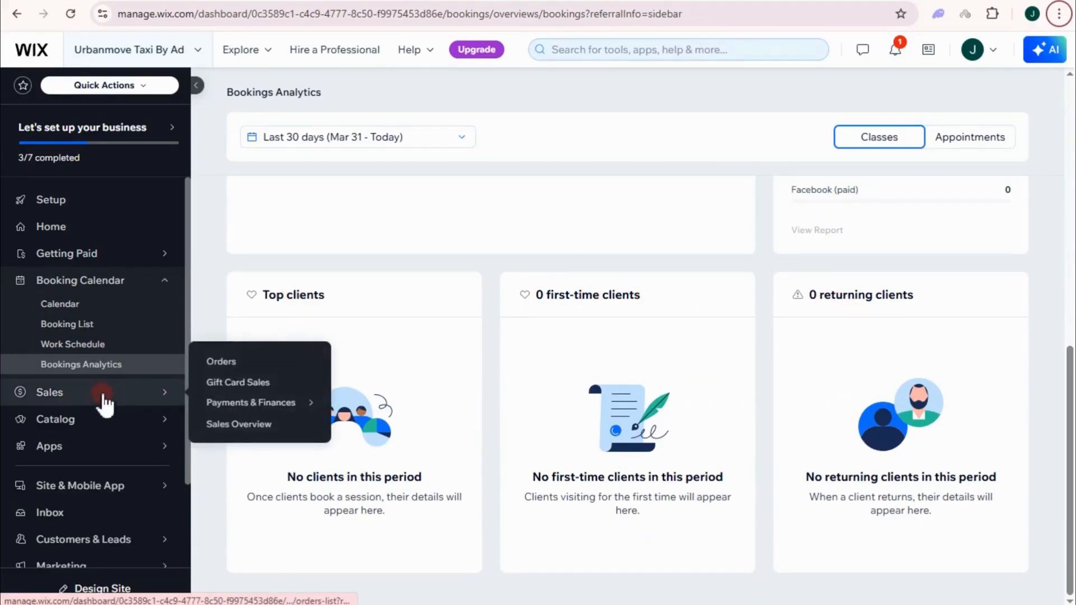
click(219, 364)
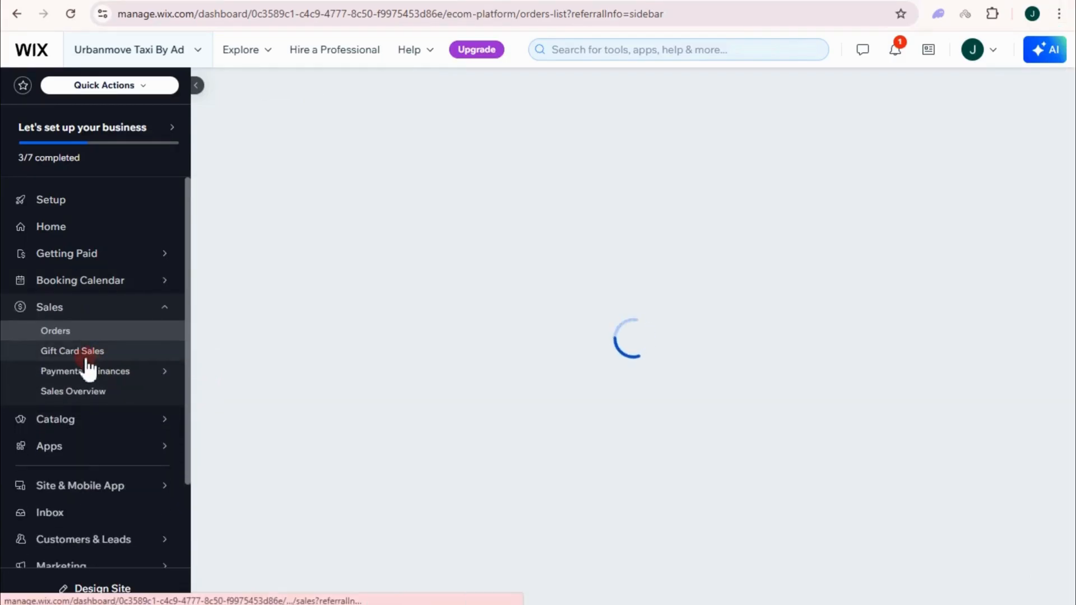
mouse_move(85, 374)
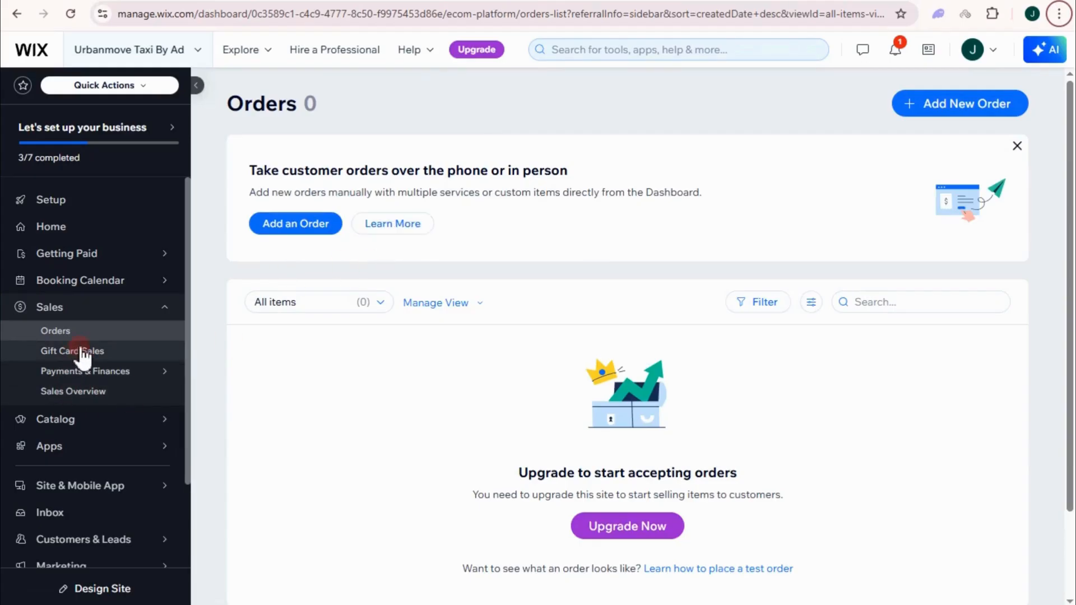
click(83, 353)
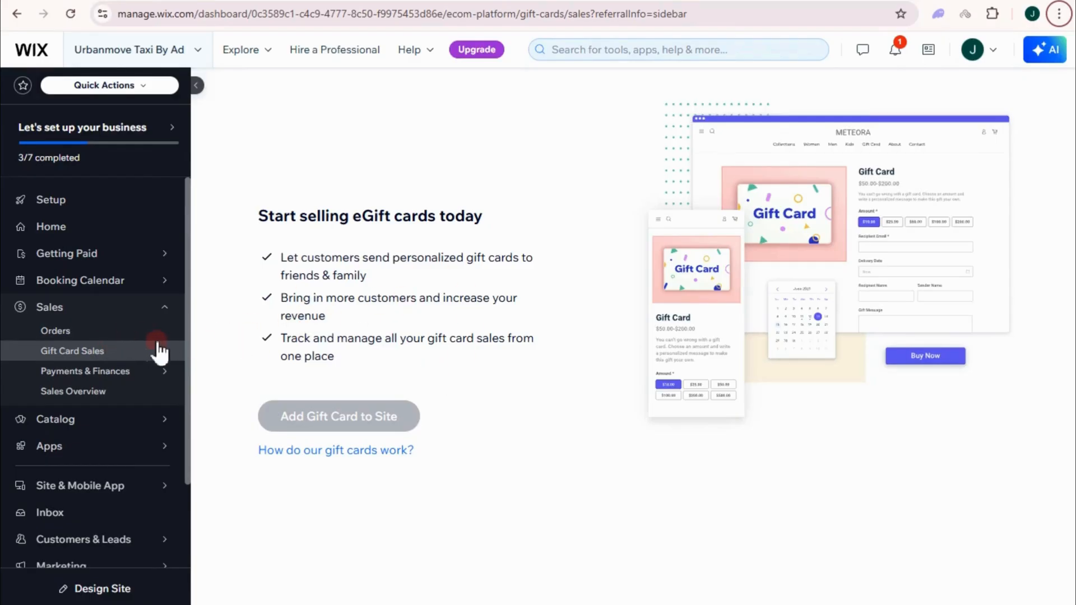
click(79, 375)
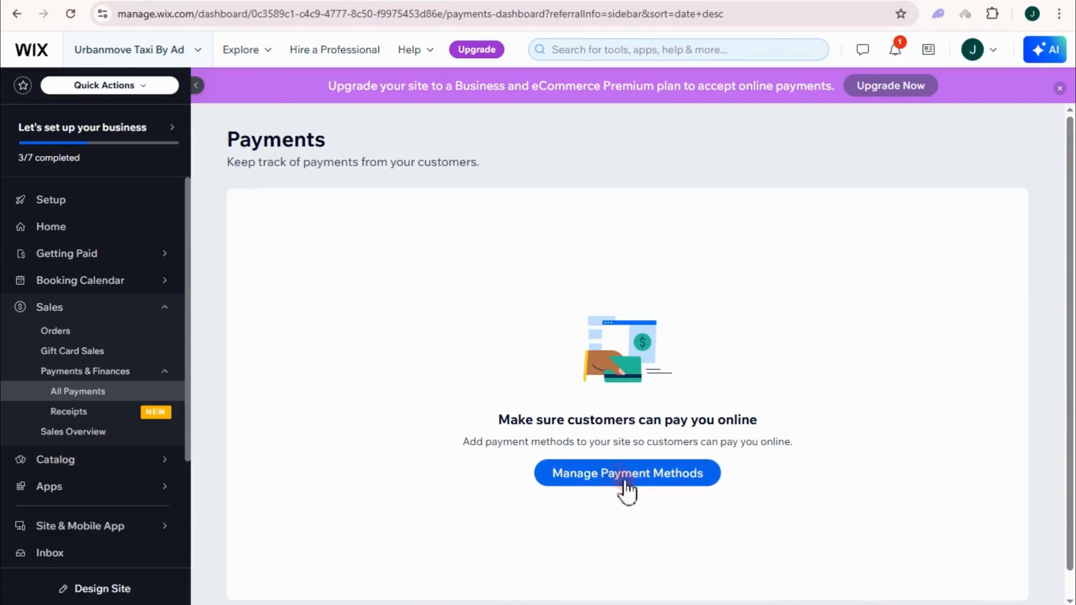
click(114, 415)
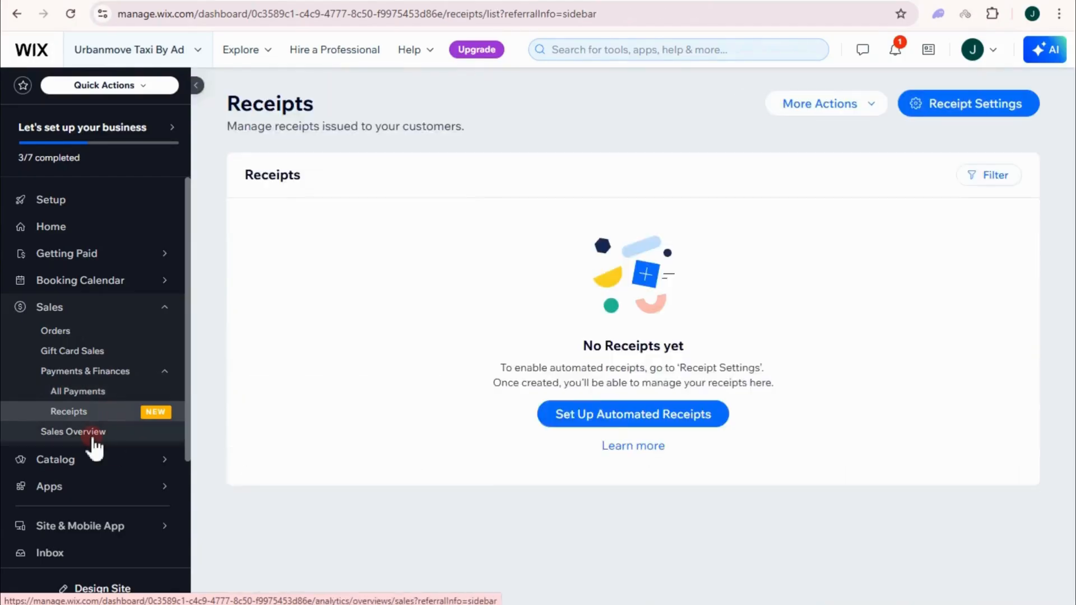
click(92, 440)
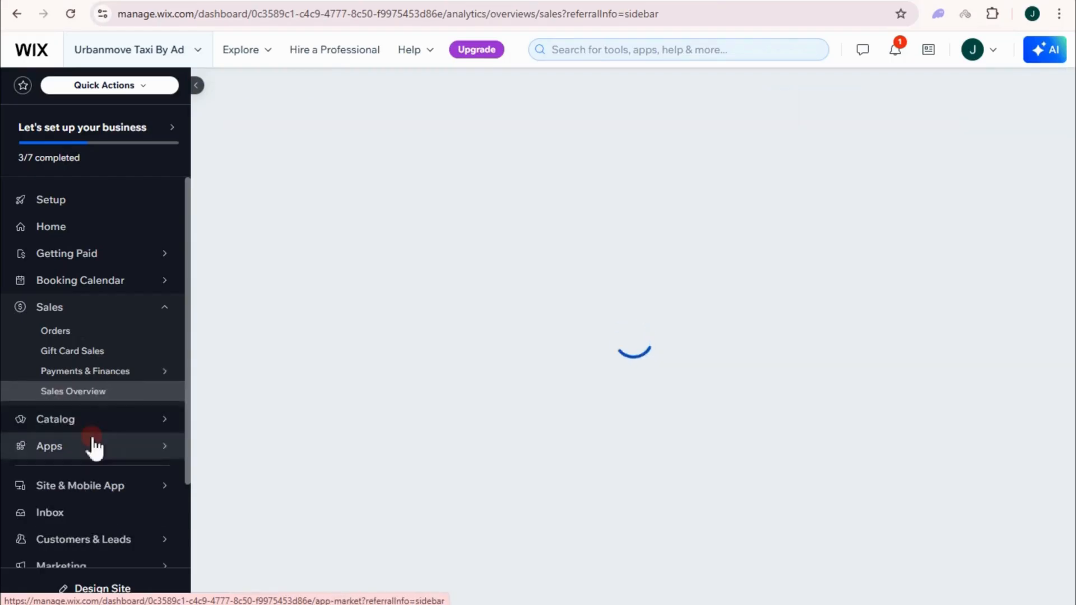
Step: Check the Catalog options for booking services and channels, and open its Gift Cards page
mouse_move(122, 433)
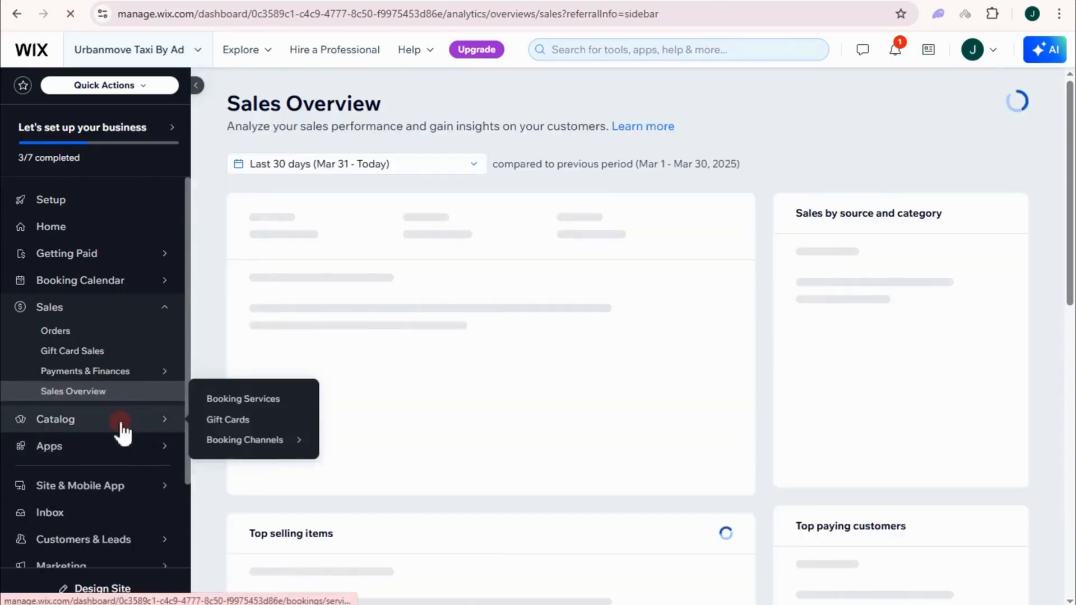
click(160, 420)
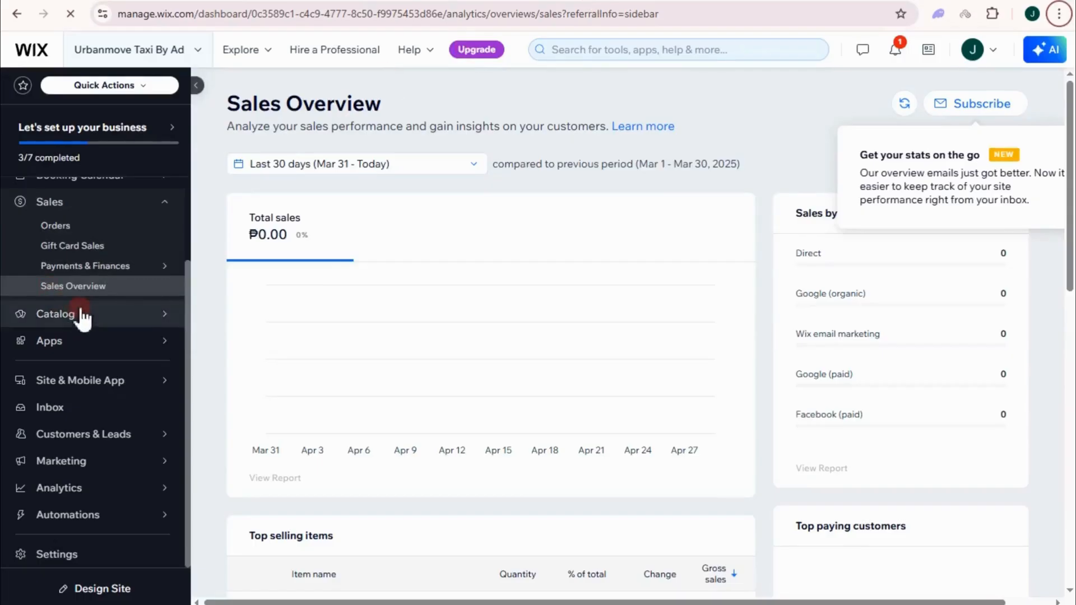
mouse_move(82, 314)
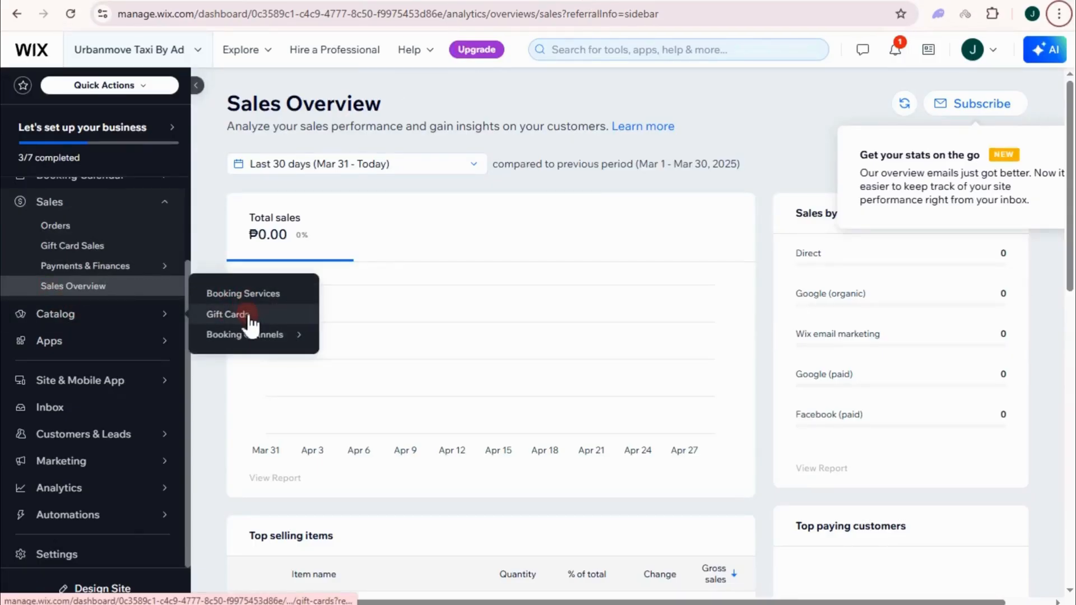
mouse_move(252, 342)
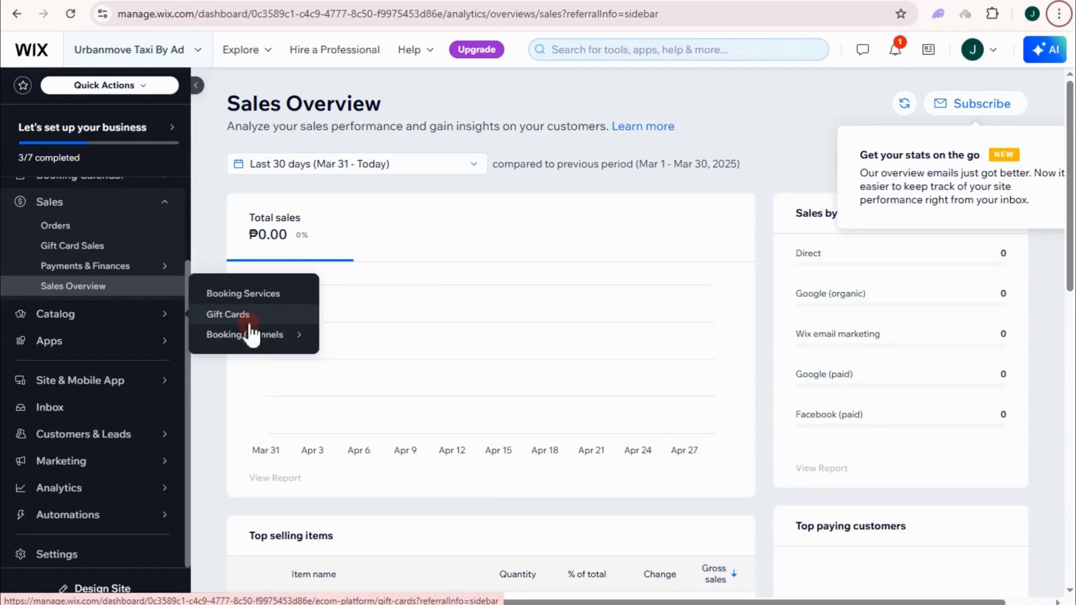
click(248, 322)
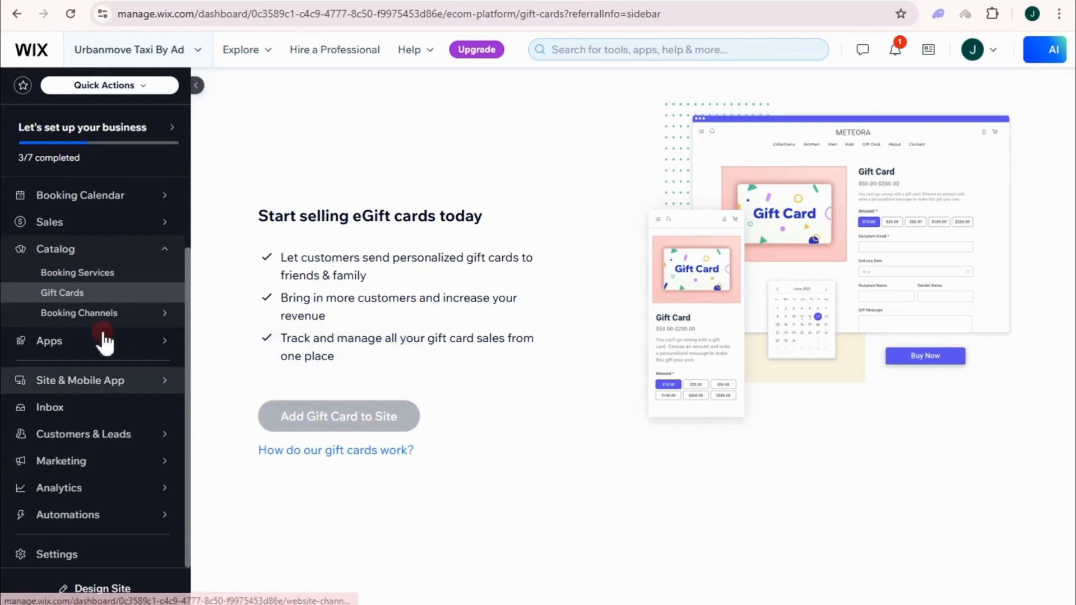
mouse_move(103, 344)
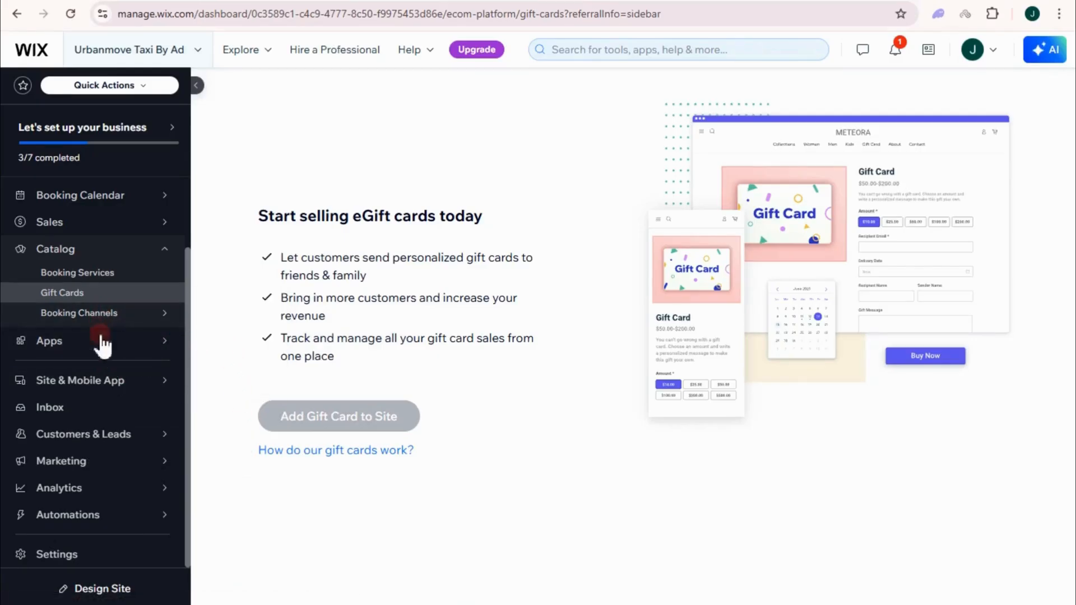
mouse_move(102, 384)
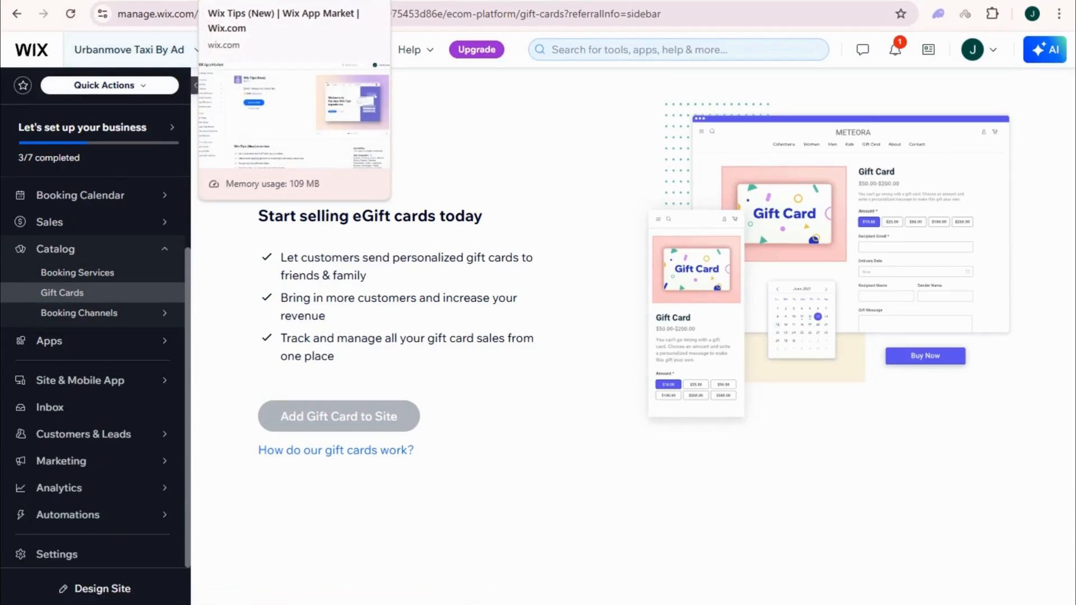
Step: Return to the site editor and look over the Home page's truck image and Services section
click(298, 1)
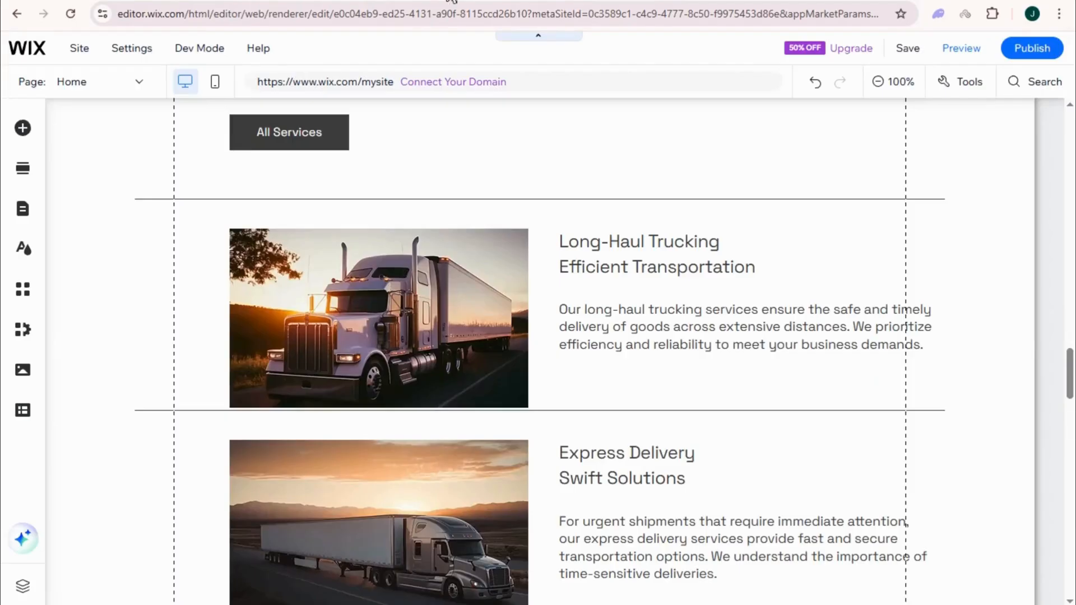
scroll(521, 401, up, 5)
scroll(520, 337, up, 6)
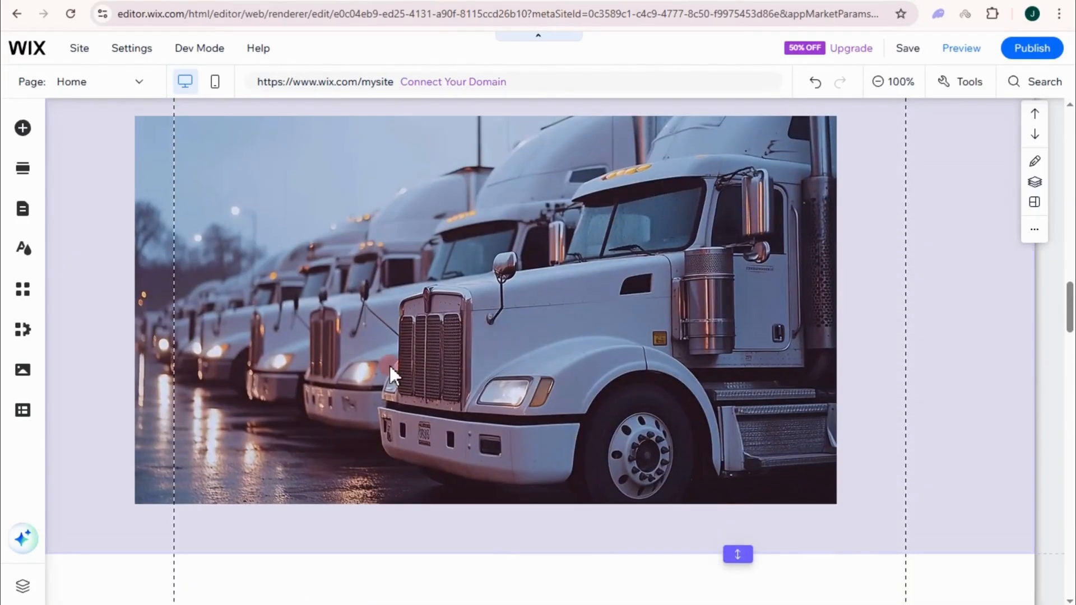
scroll(389, 366, down, 8)
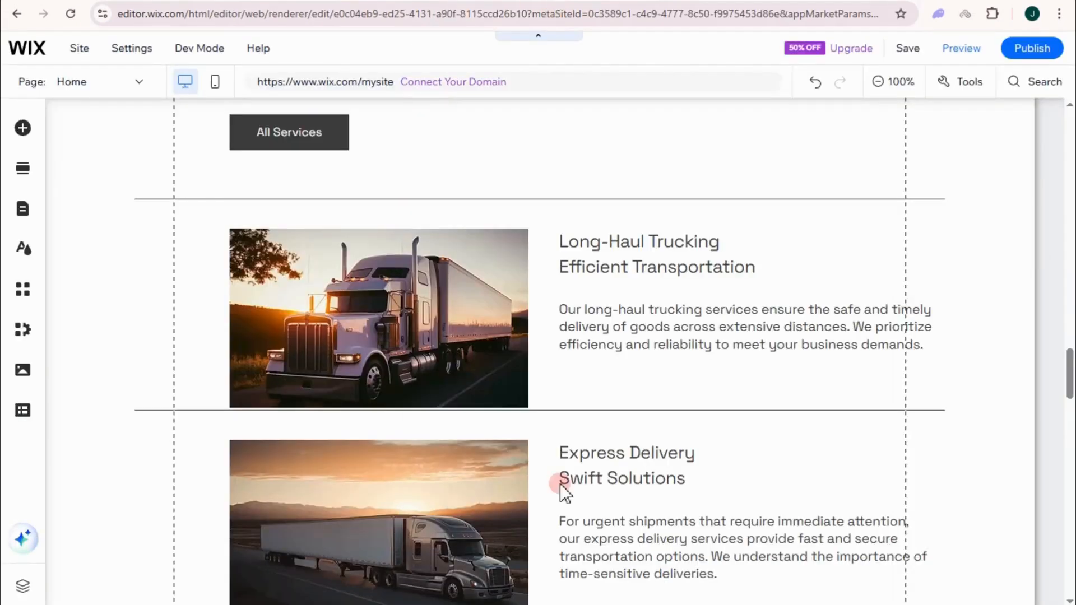
scroll(560, 482, up, 10)
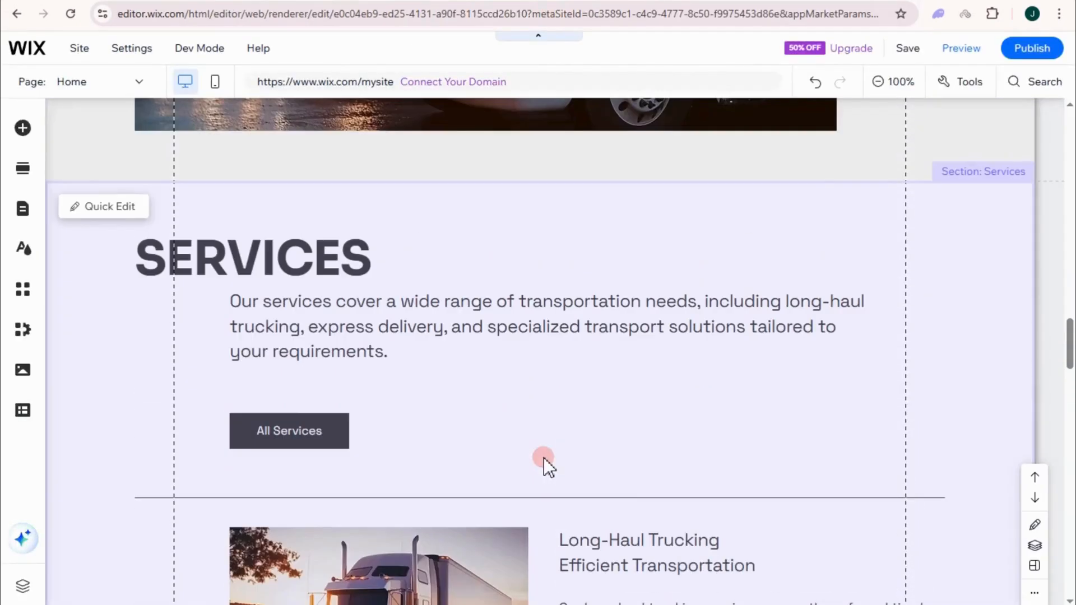